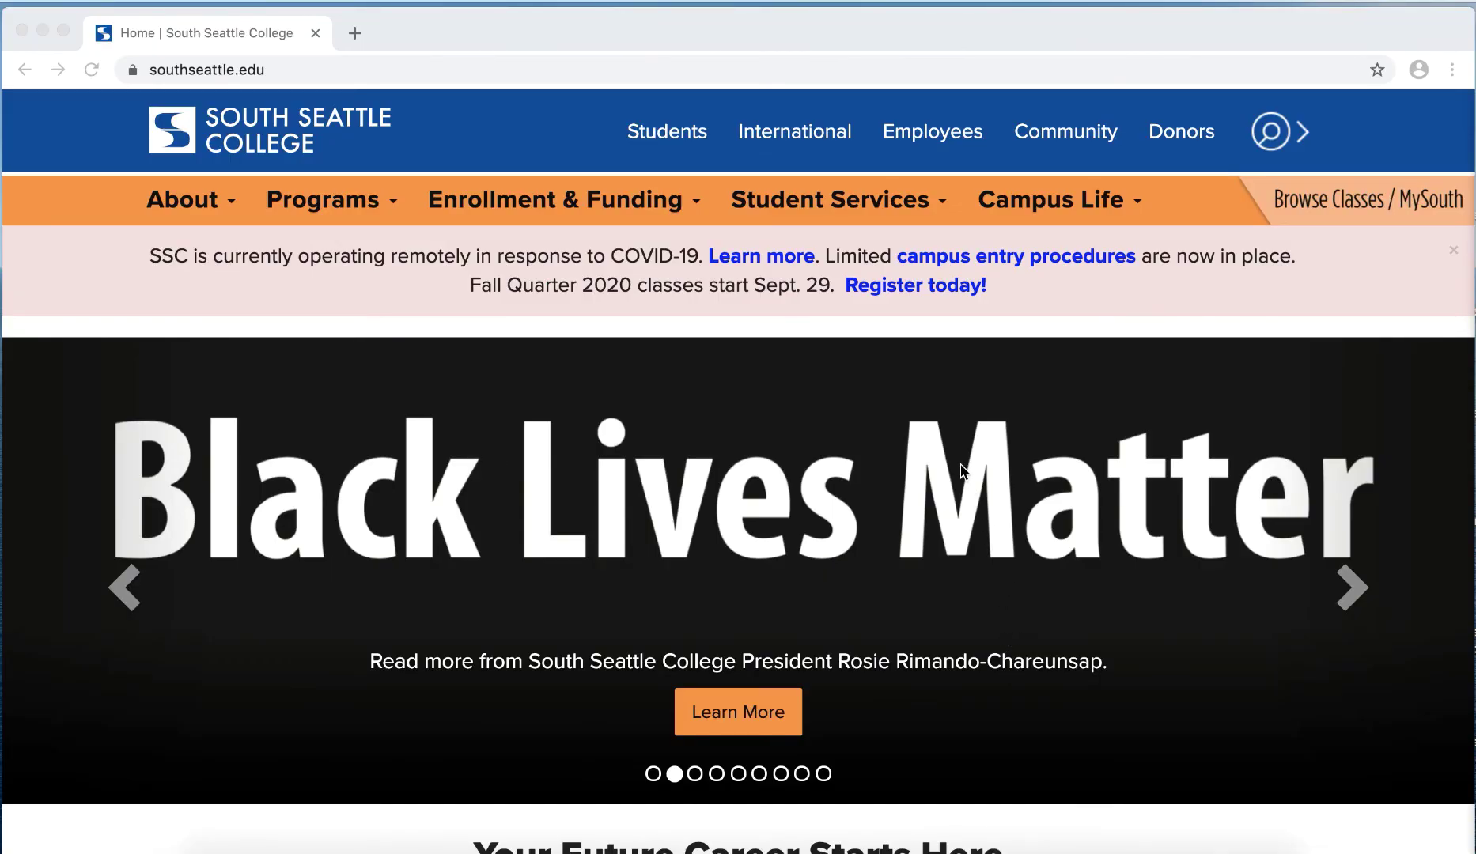
# Open the college's Students page and review its quick links, such as MySouth, Canvas, Starfish and Student Handbook
pyautogui.click(665, 134)
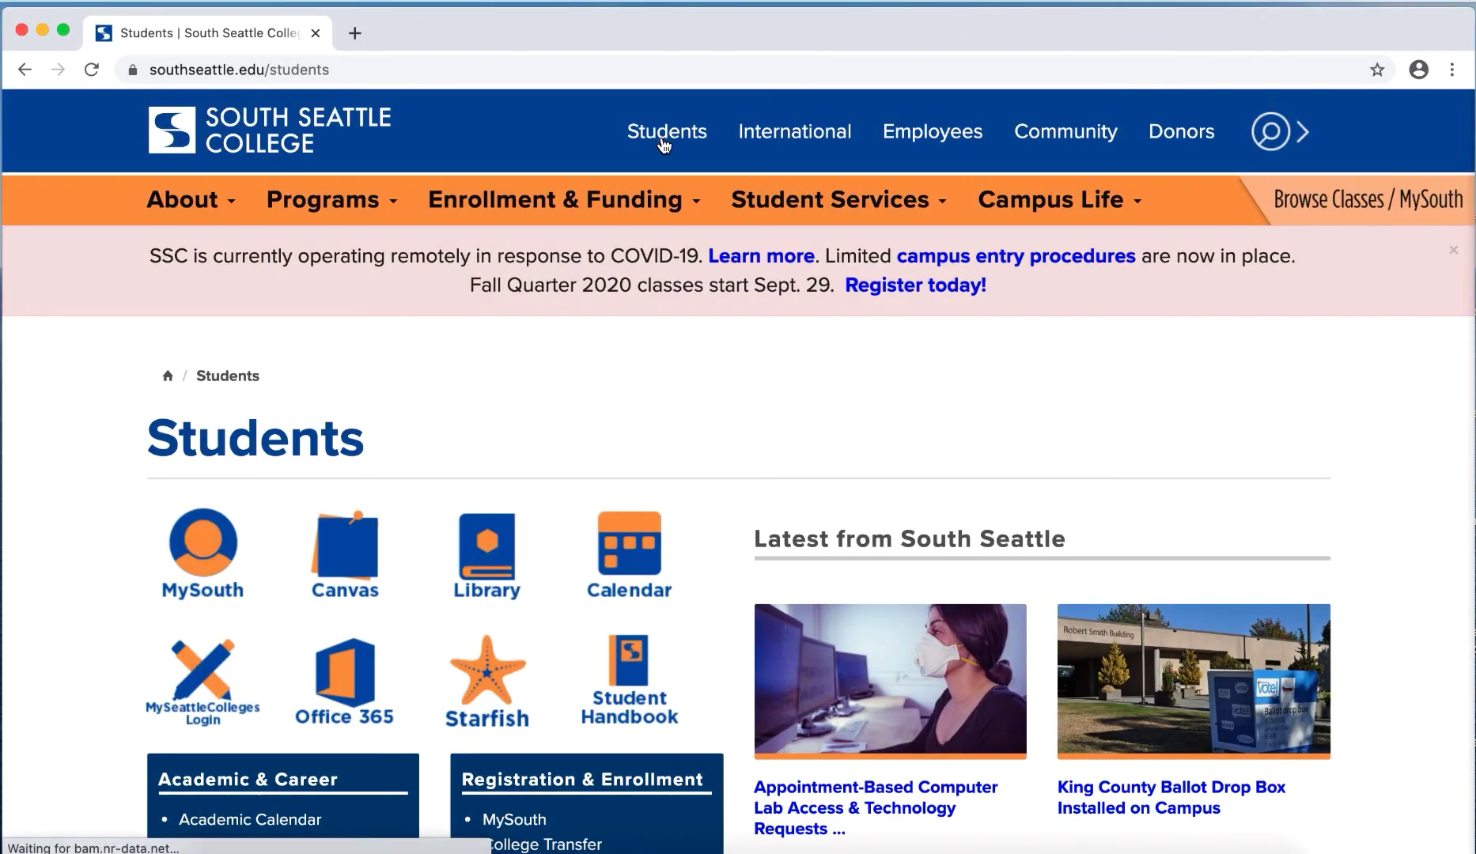
pyautogui.scroll(-3, 567, 269)
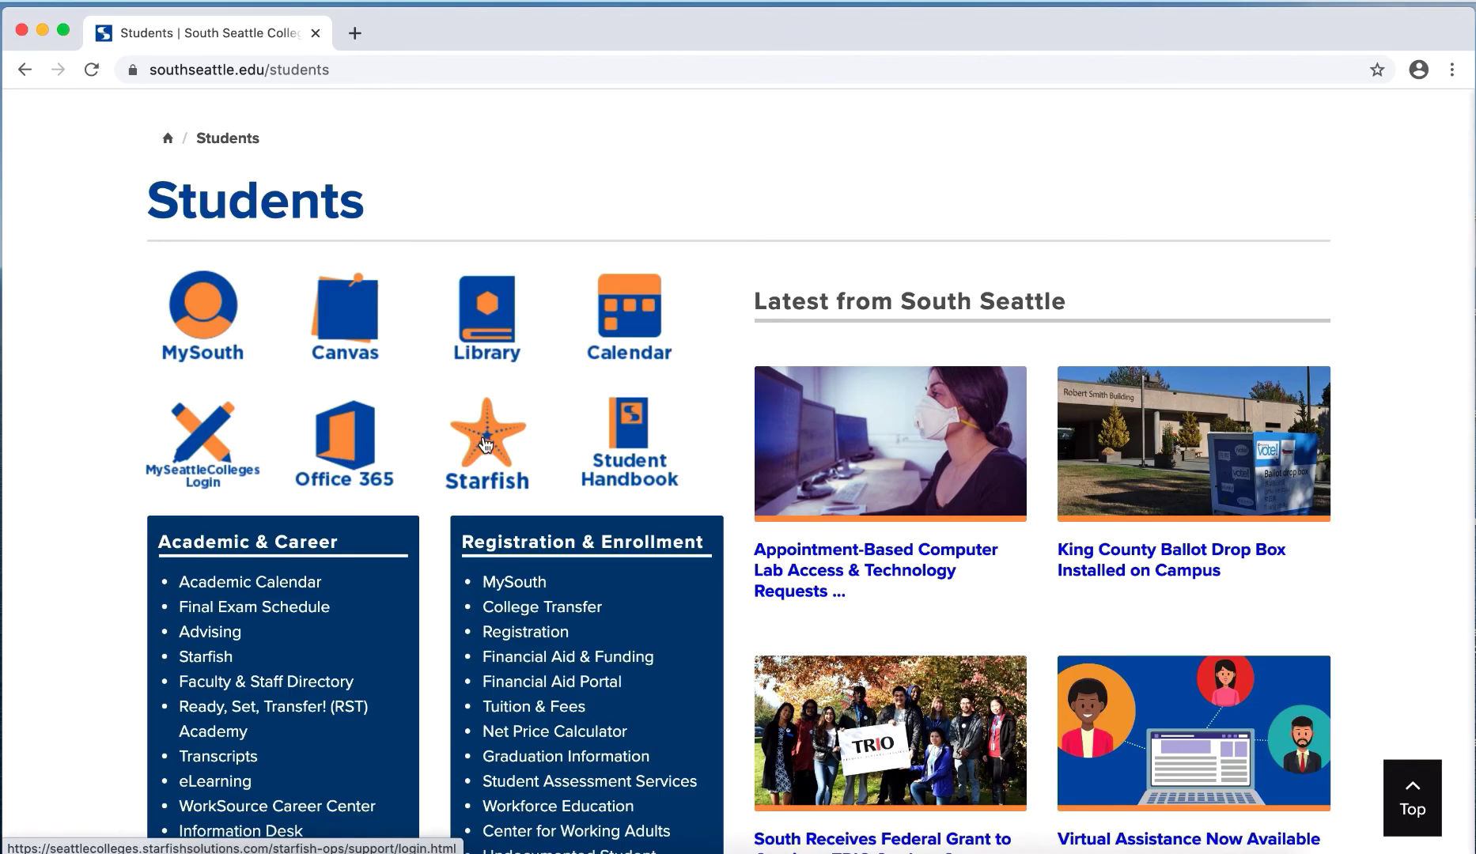
pyautogui.scroll(-1, 486, 445)
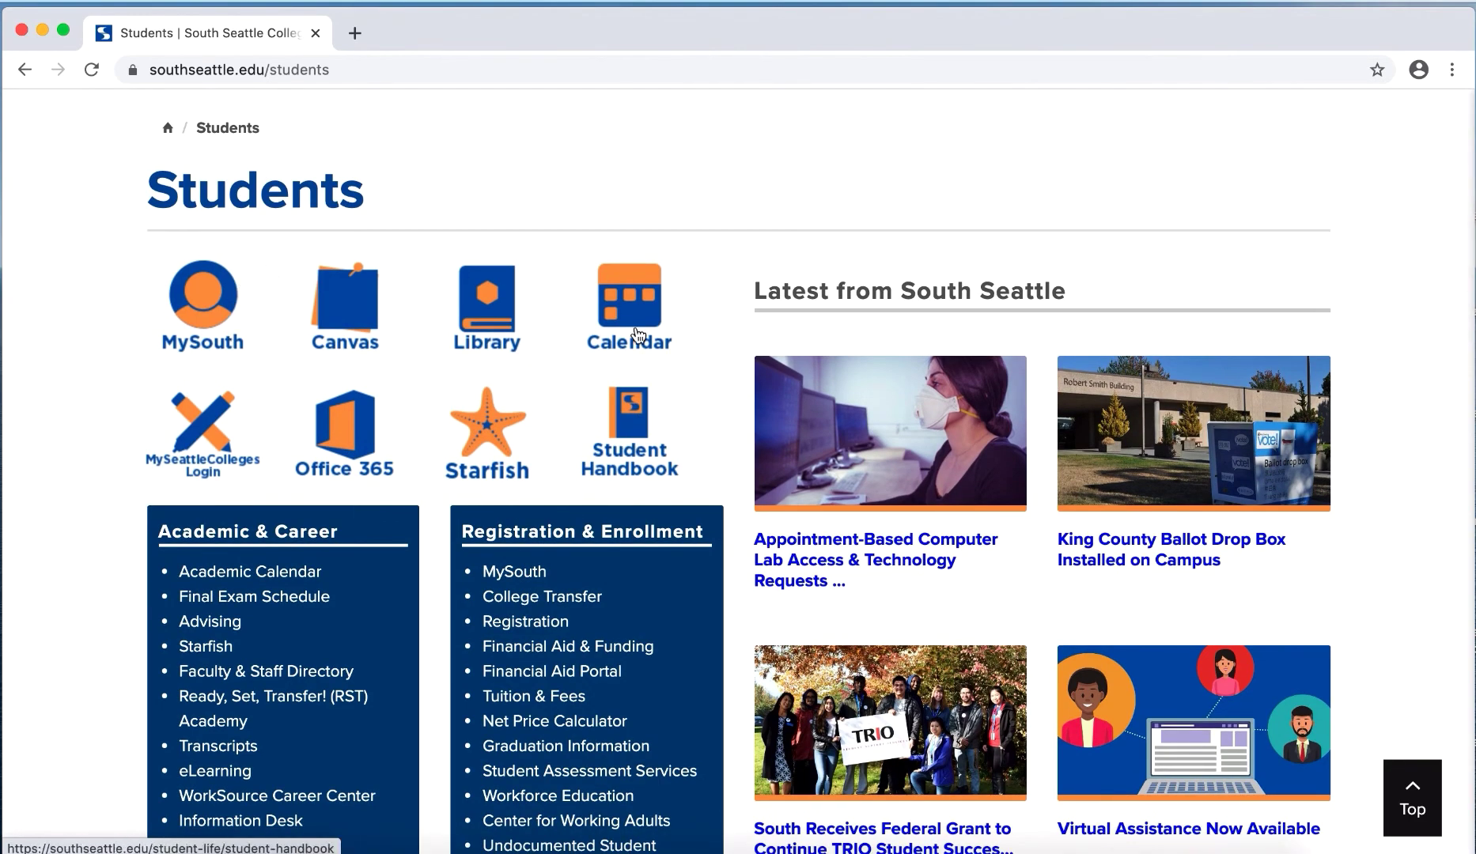
pyautogui.scroll(5, 529, 480)
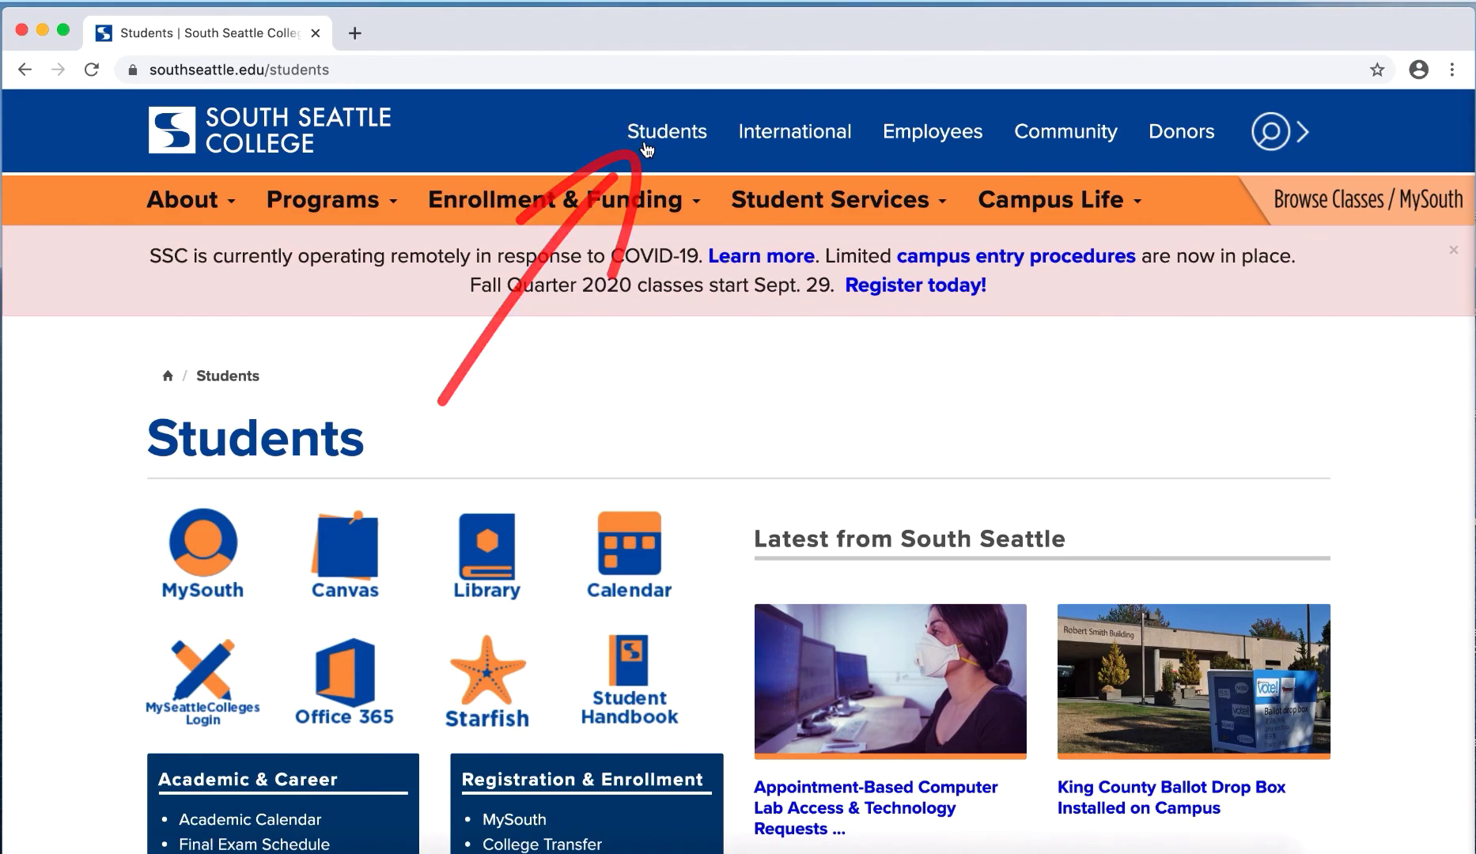
# Review the Students page link groups from Academic & Career and Registration & Enrollment through Campus Life and Technology Resources
pyautogui.scroll(-5, 590, 540)
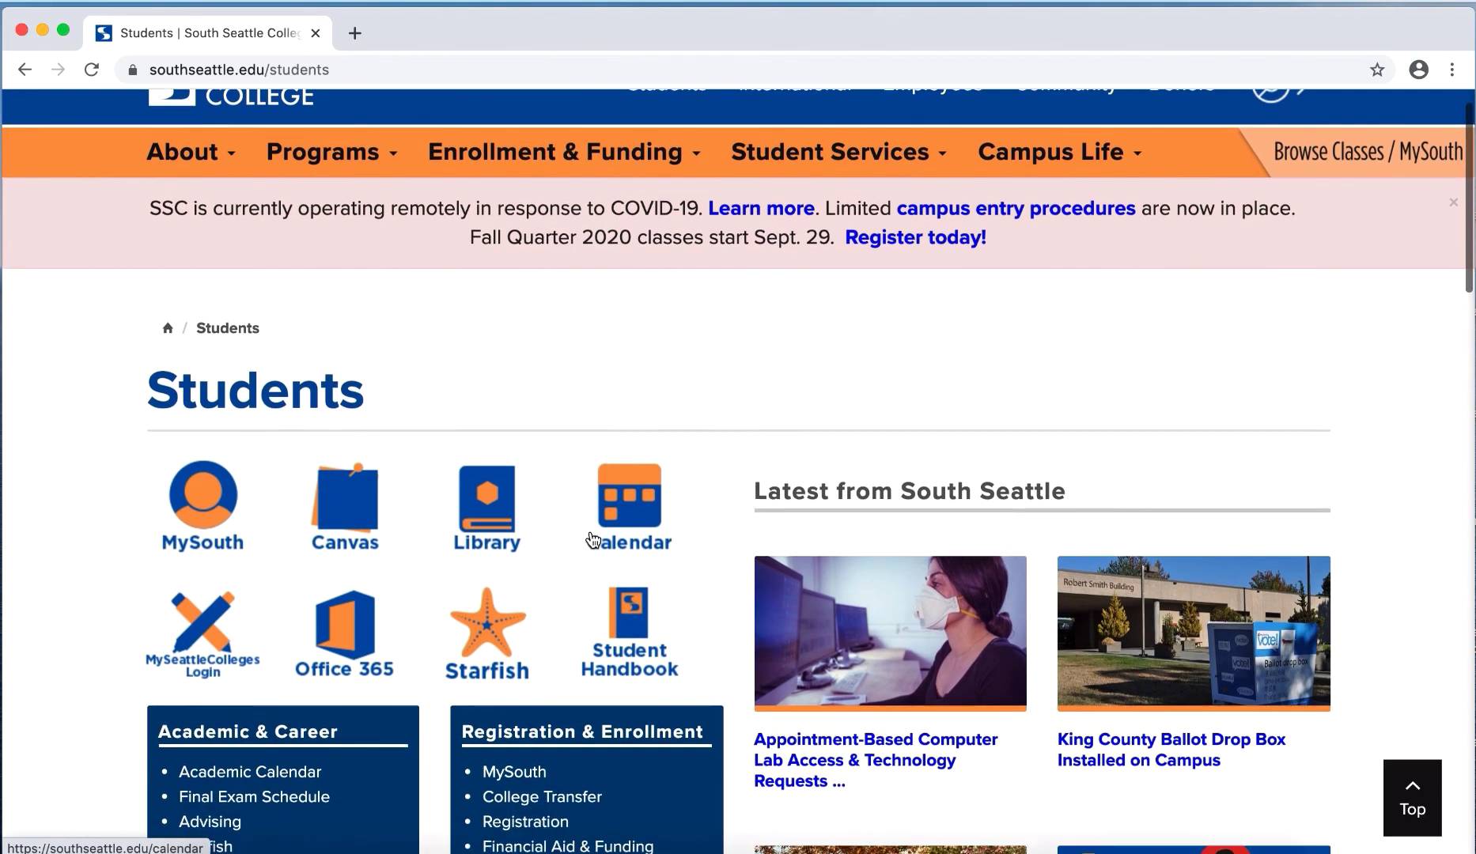
pyautogui.scroll(-2, 297, 613)
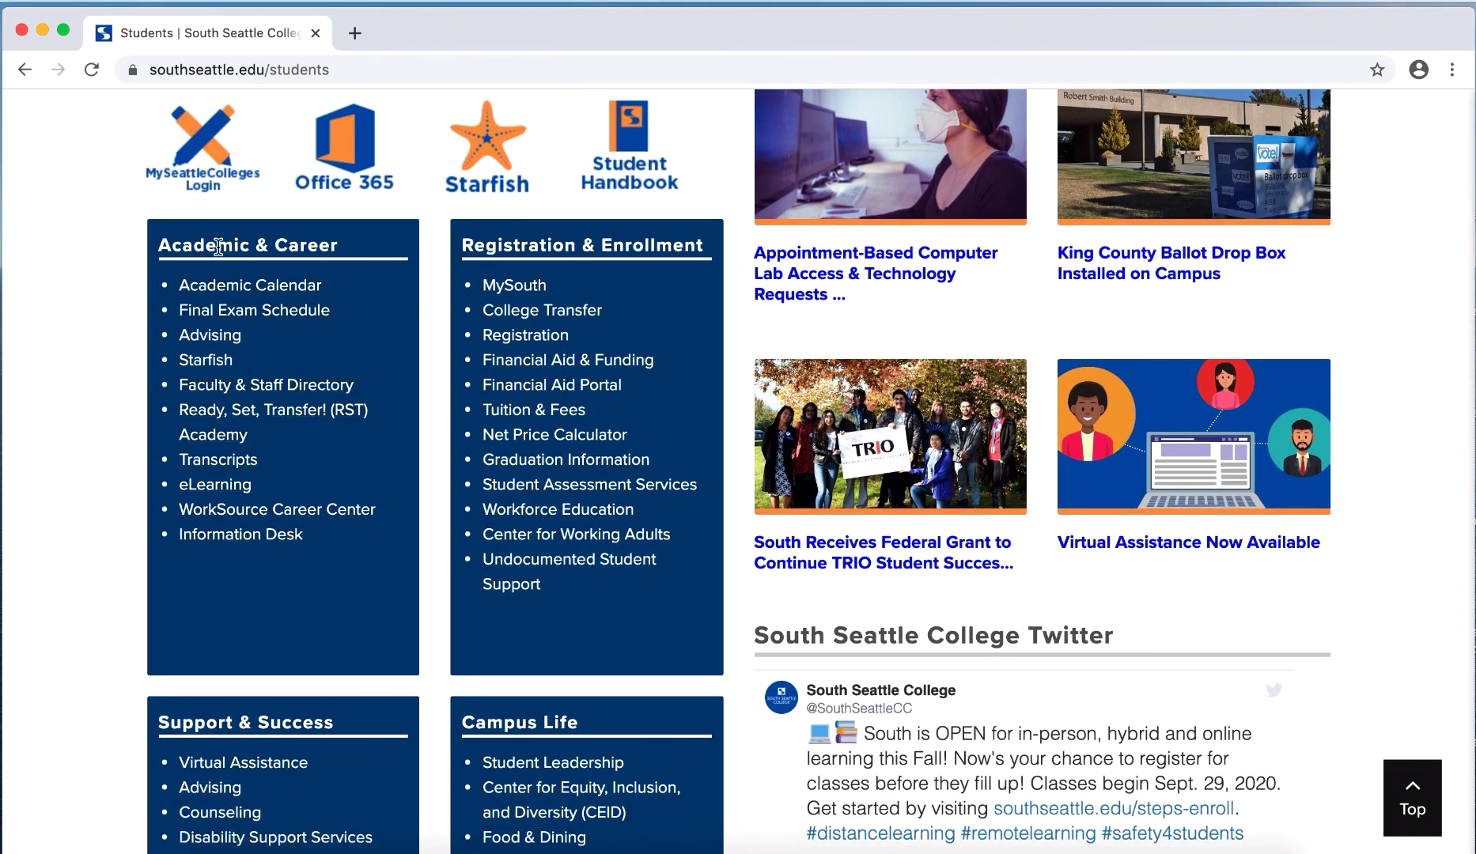
pyautogui.scroll(-1, 221, 315)
pyautogui.click(214, 308)
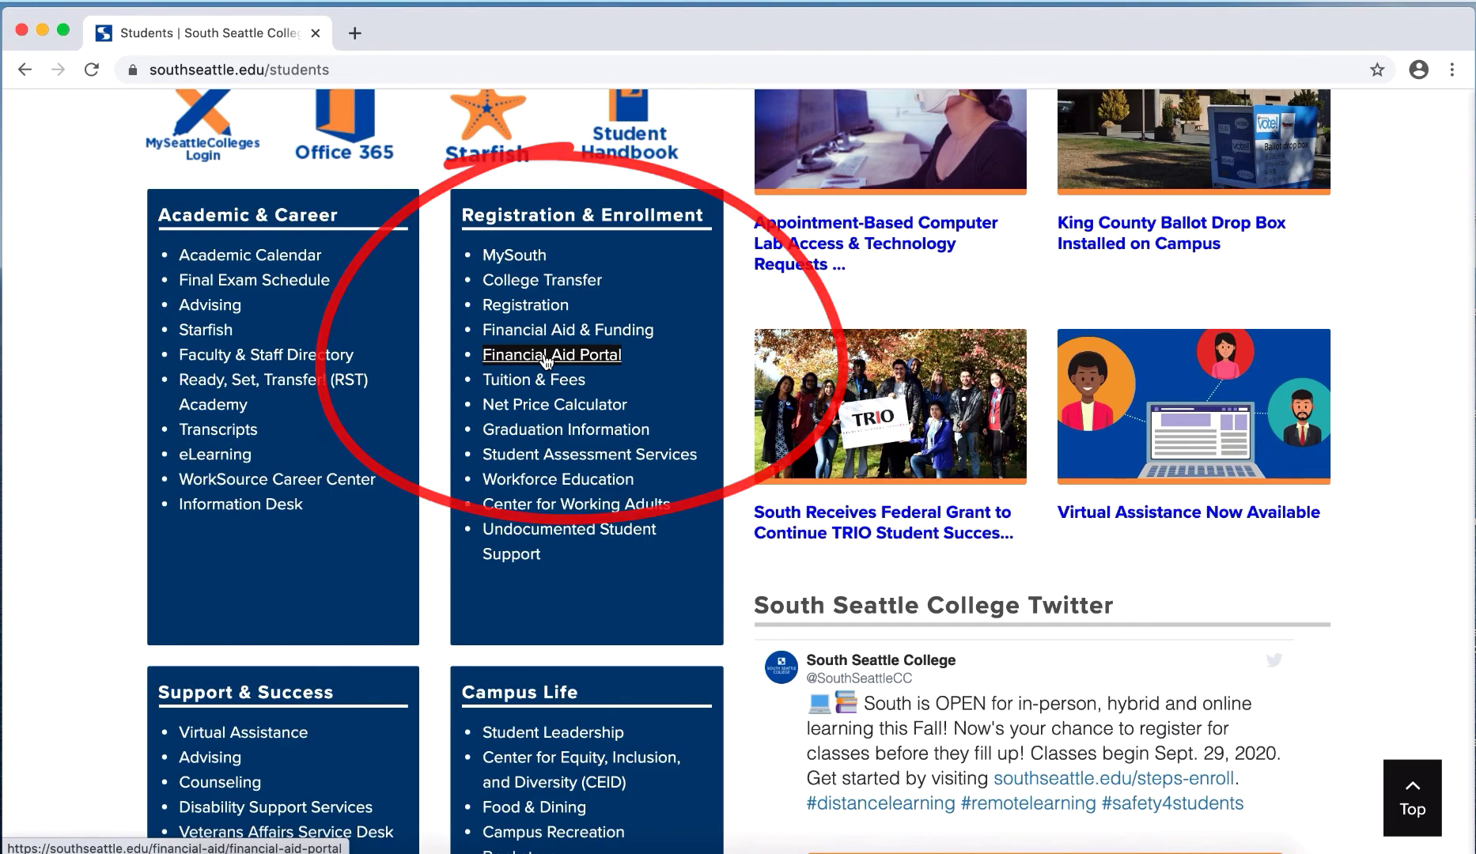
pyautogui.scroll(-4, 529, 569)
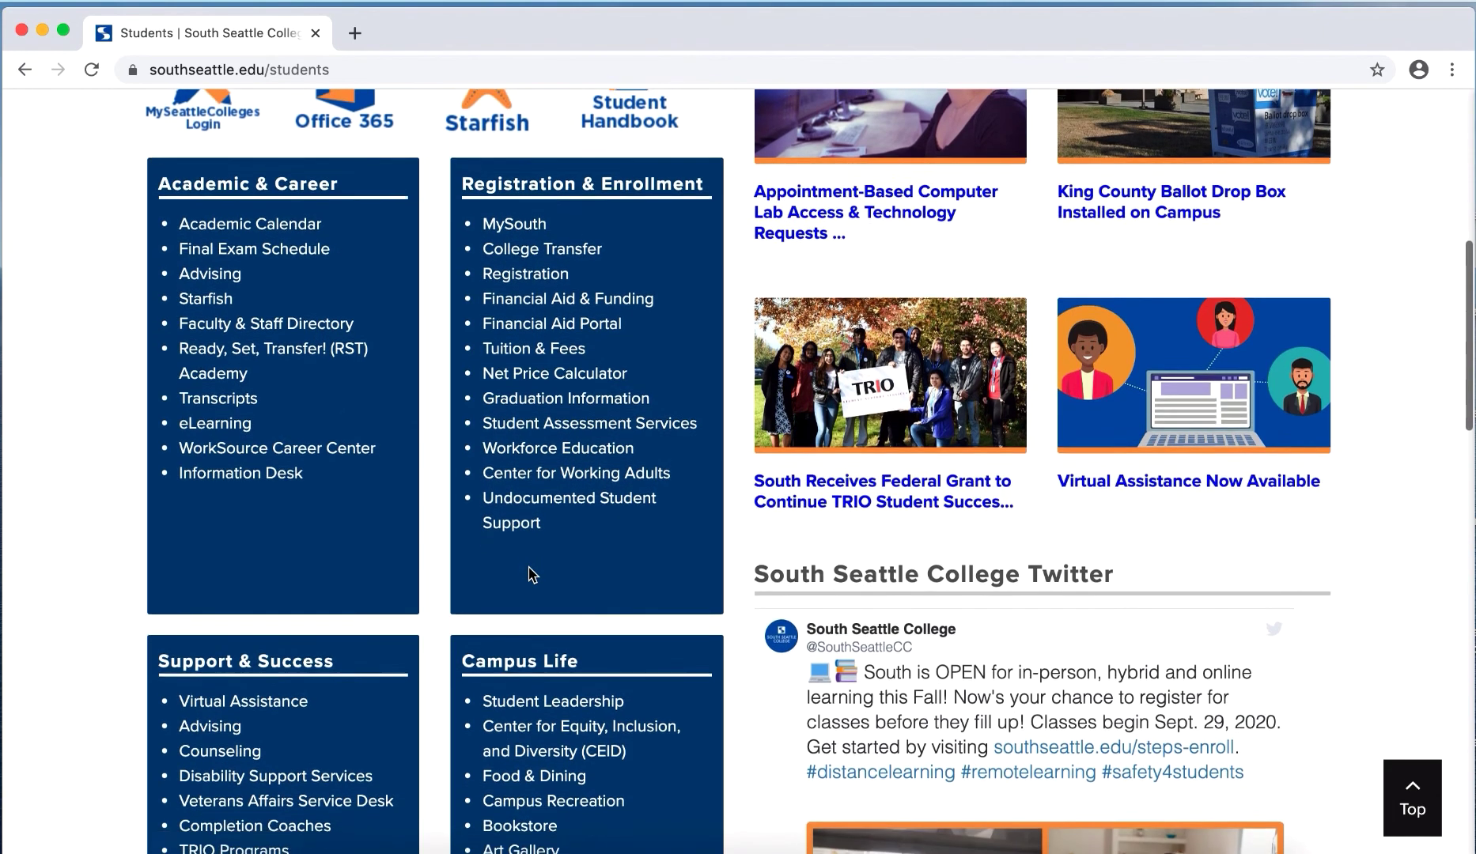
pyautogui.scroll(-2, 528, 569)
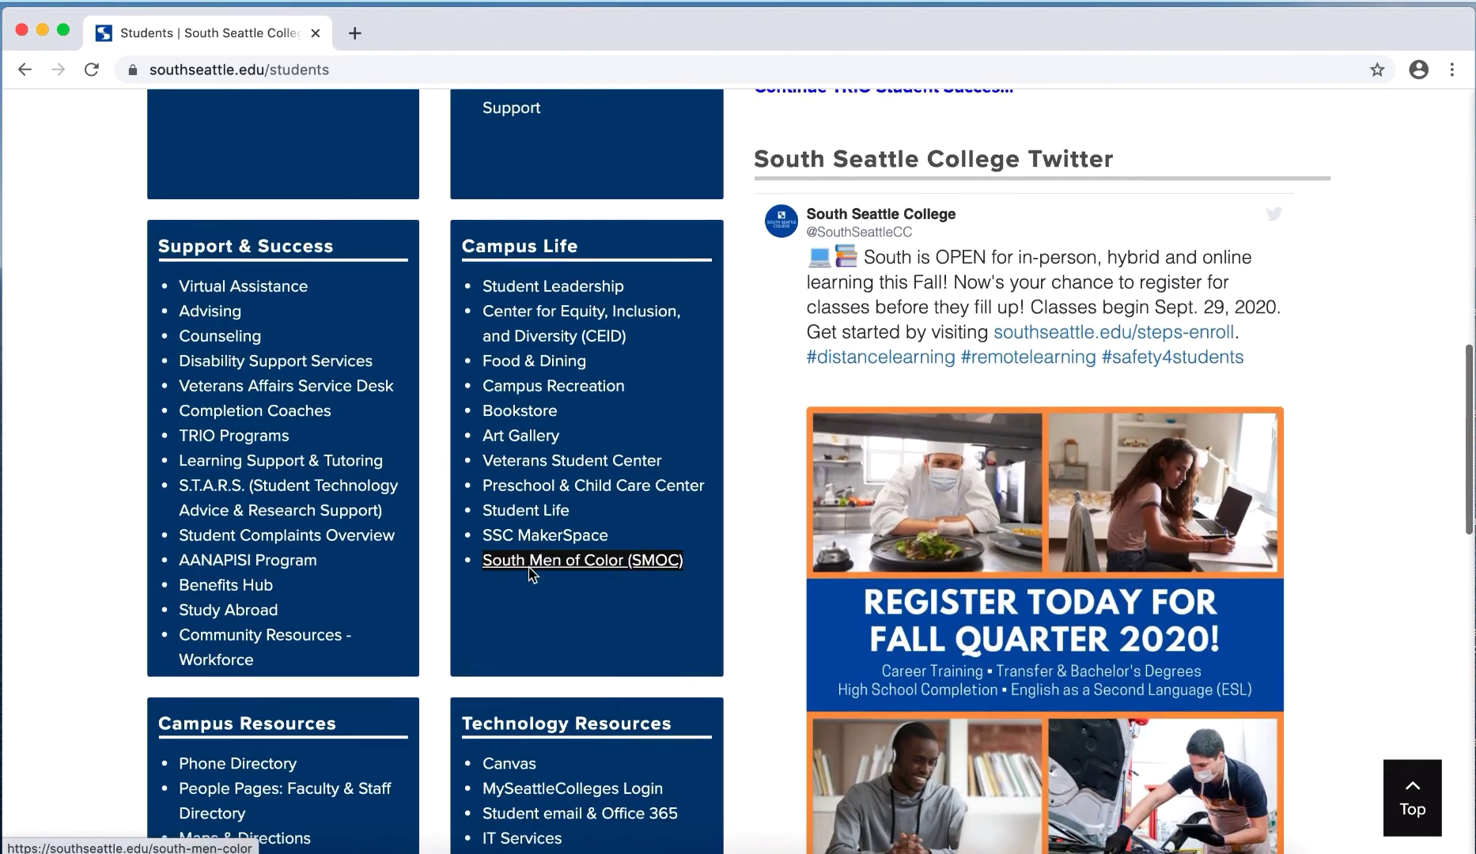
pyautogui.scroll(-5, 332, 633)
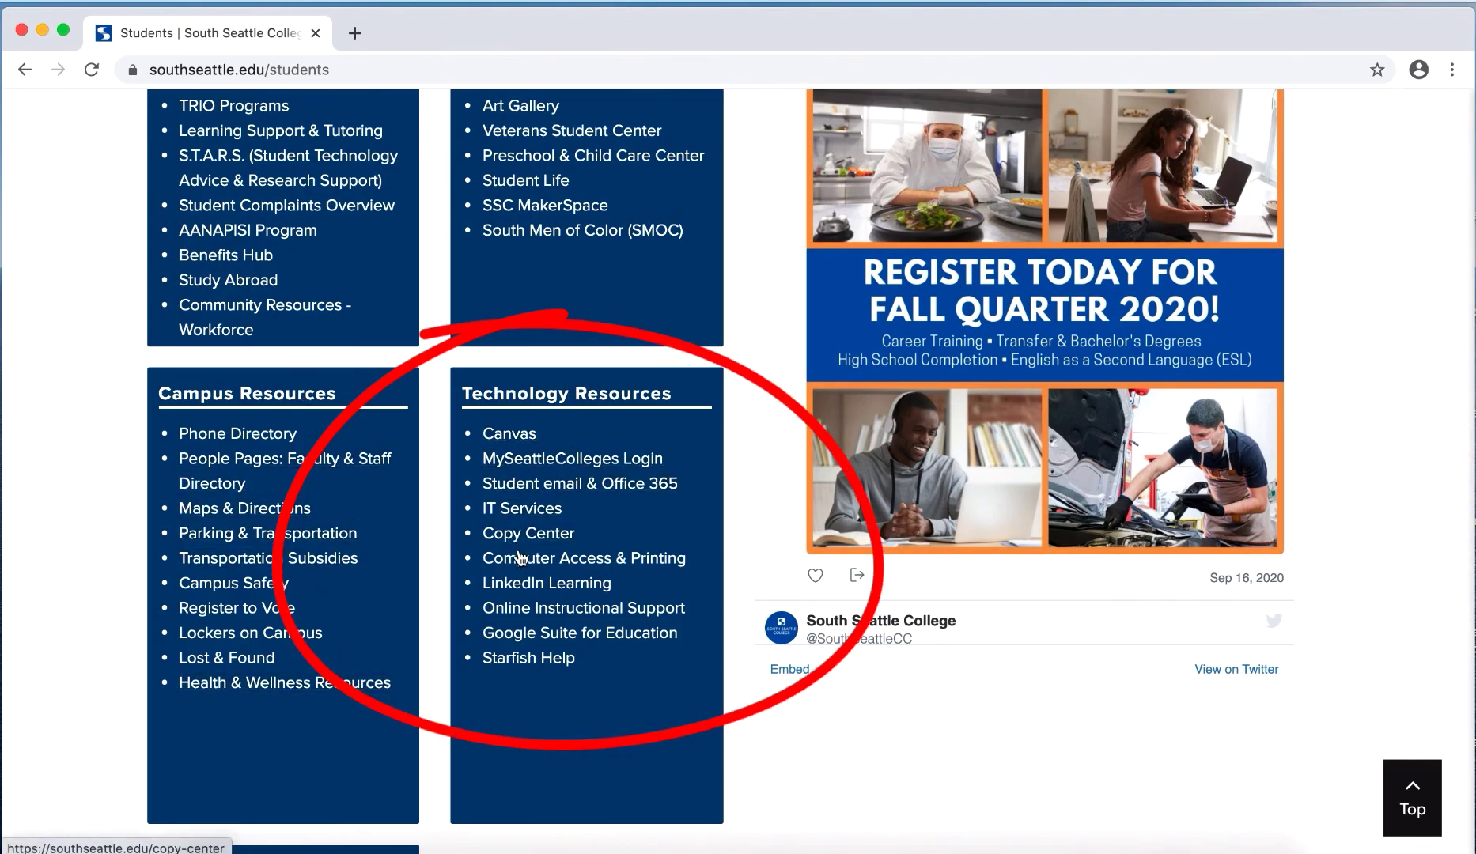
# Open Starfish Help from Technology Resources, look through how students access Starfish, and close the help page
pyautogui.click(528, 669)
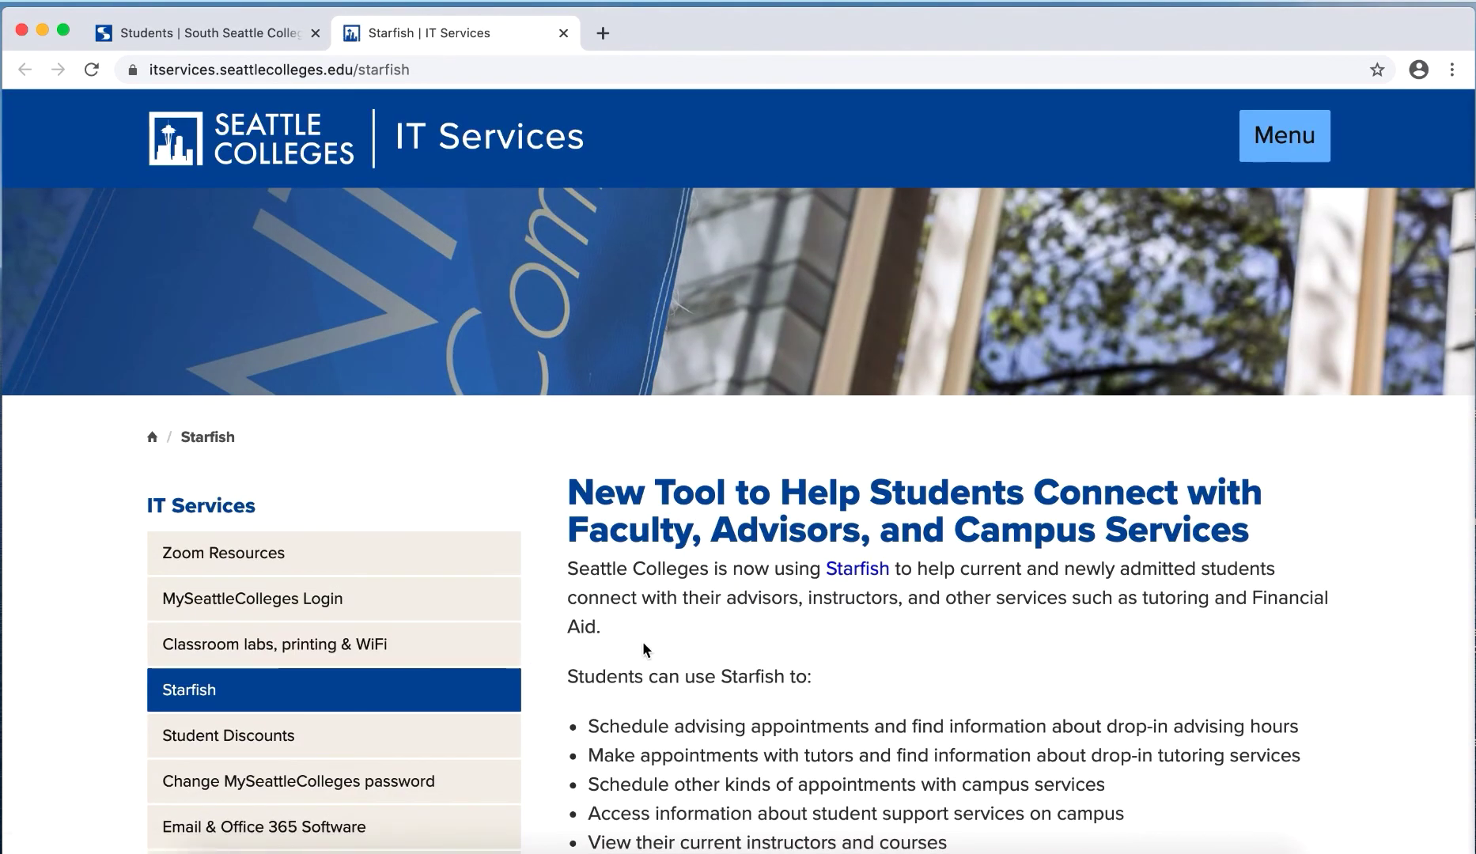
pyautogui.scroll(-15, 643, 644)
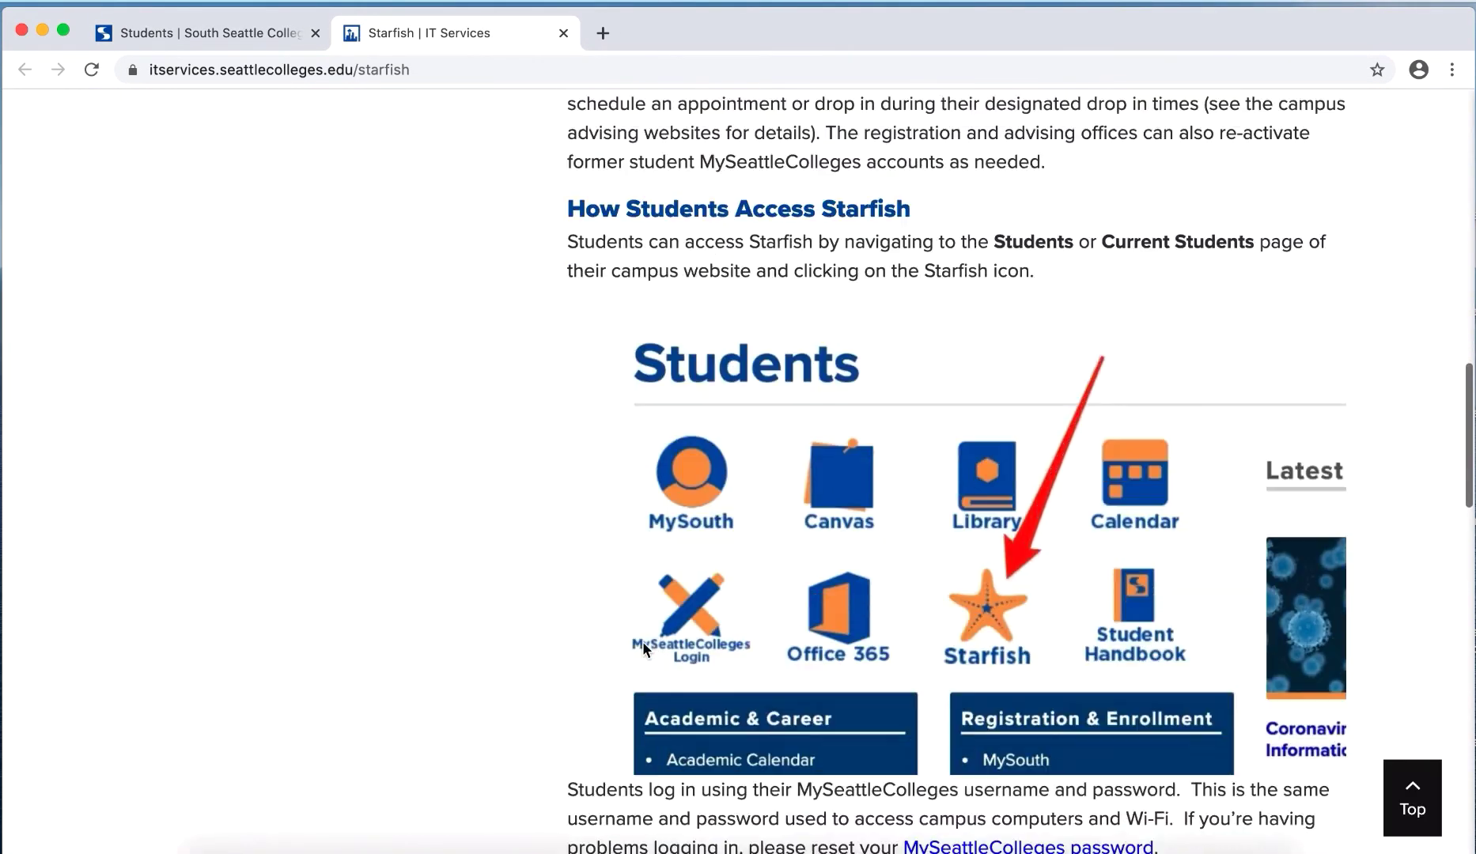
pyautogui.scroll(-7, 642, 642)
pyautogui.scroll(11, 778, 645)
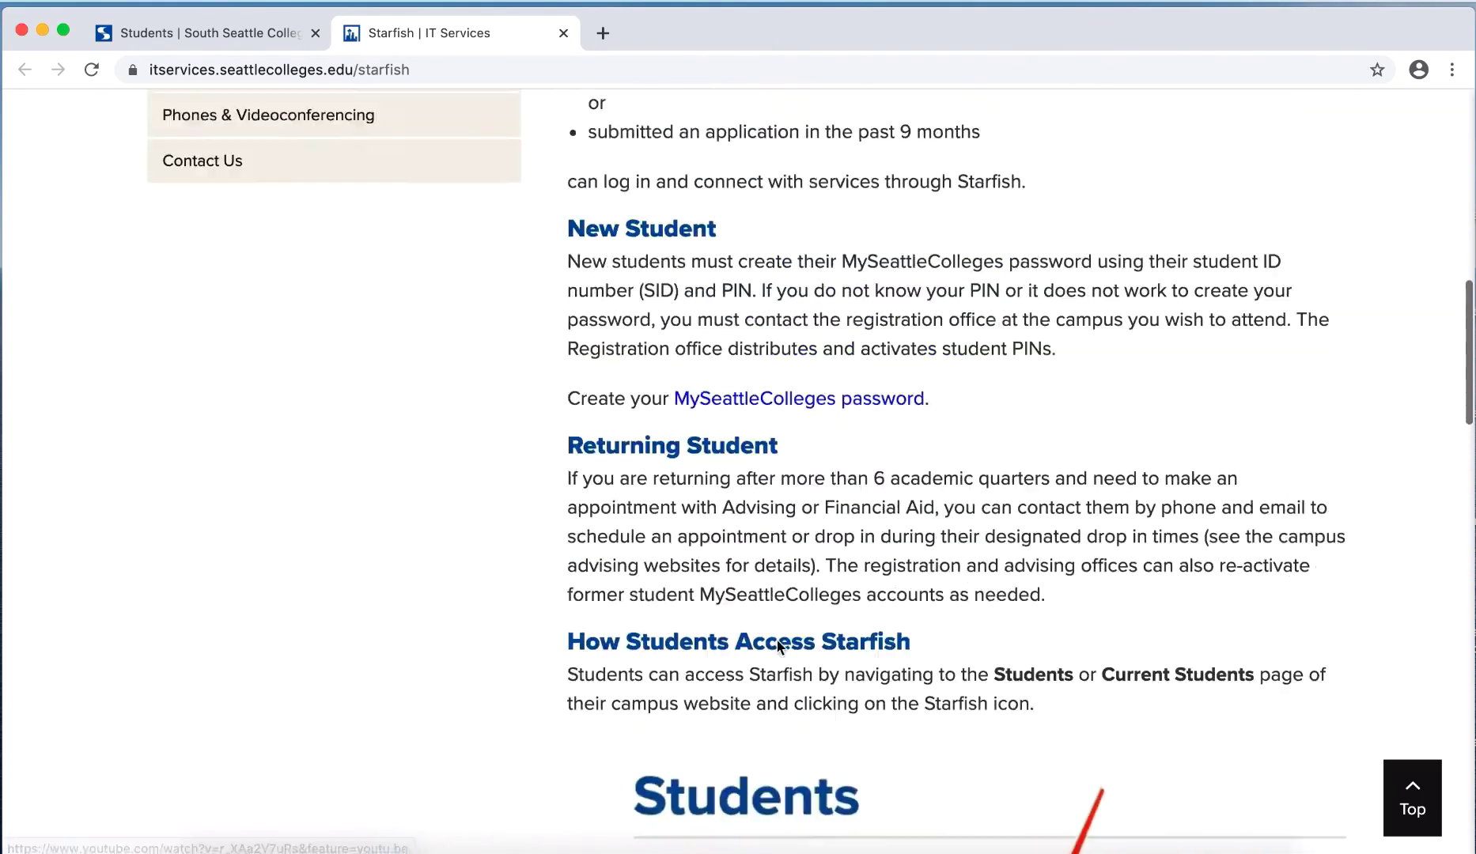
pyautogui.scroll(15, 779, 645)
pyautogui.press('super+w')
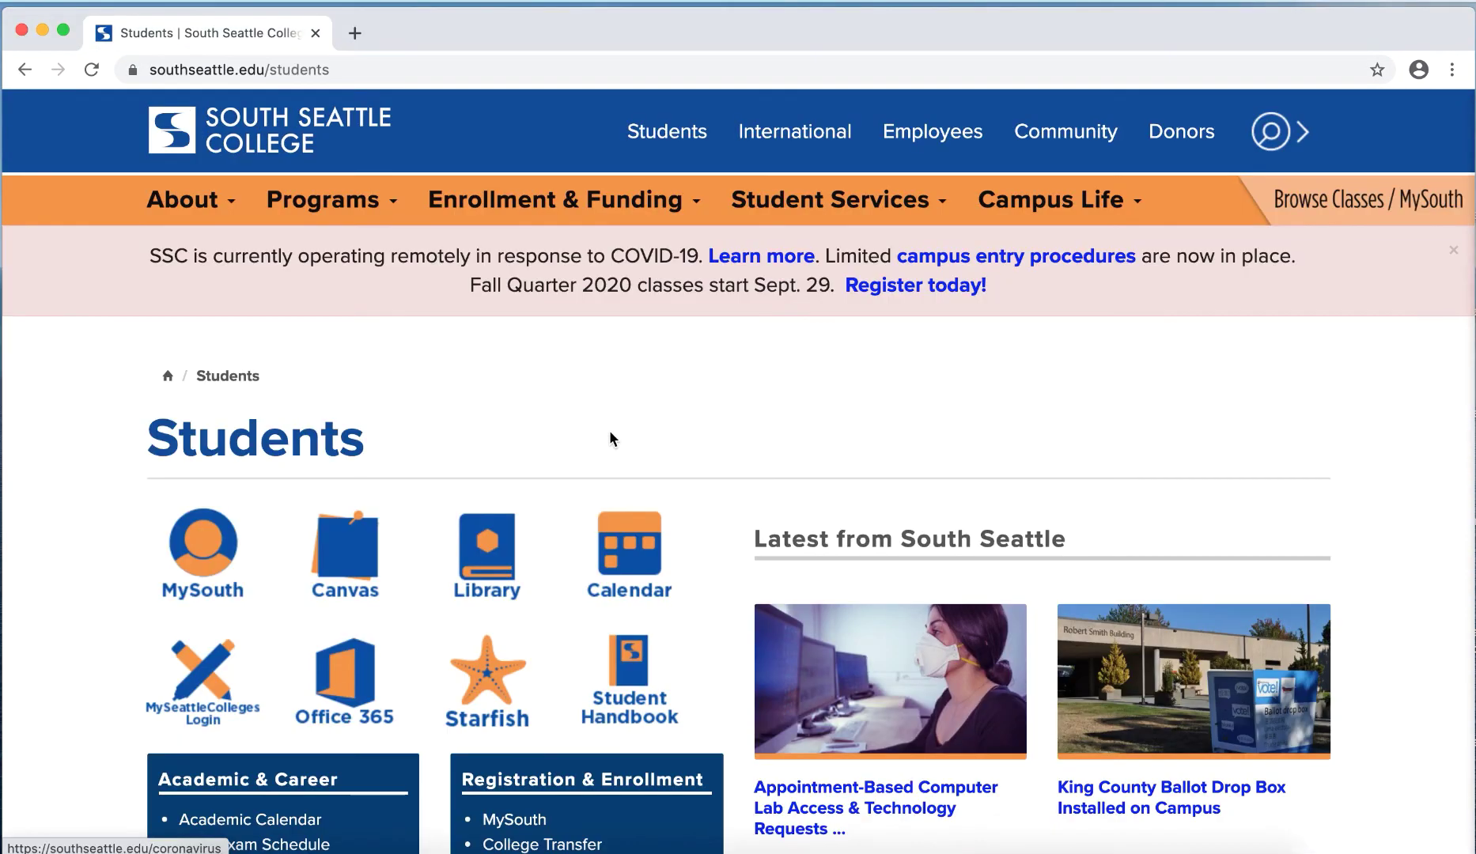
# Open the Starfish sign-in page from the Students page and enter the account password
pyautogui.scroll(-5, 609, 437)
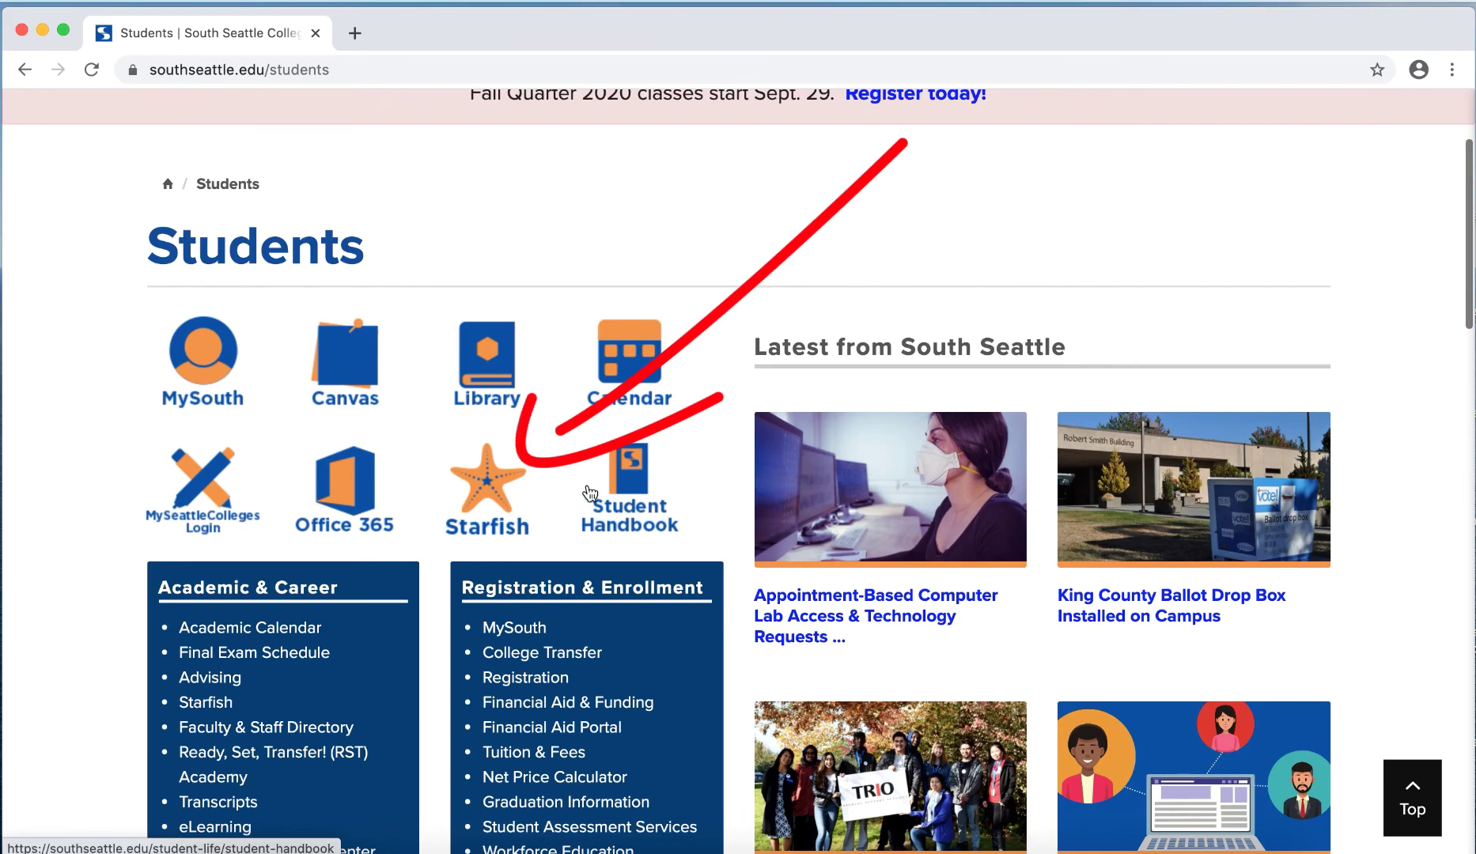
pyautogui.click(486, 485)
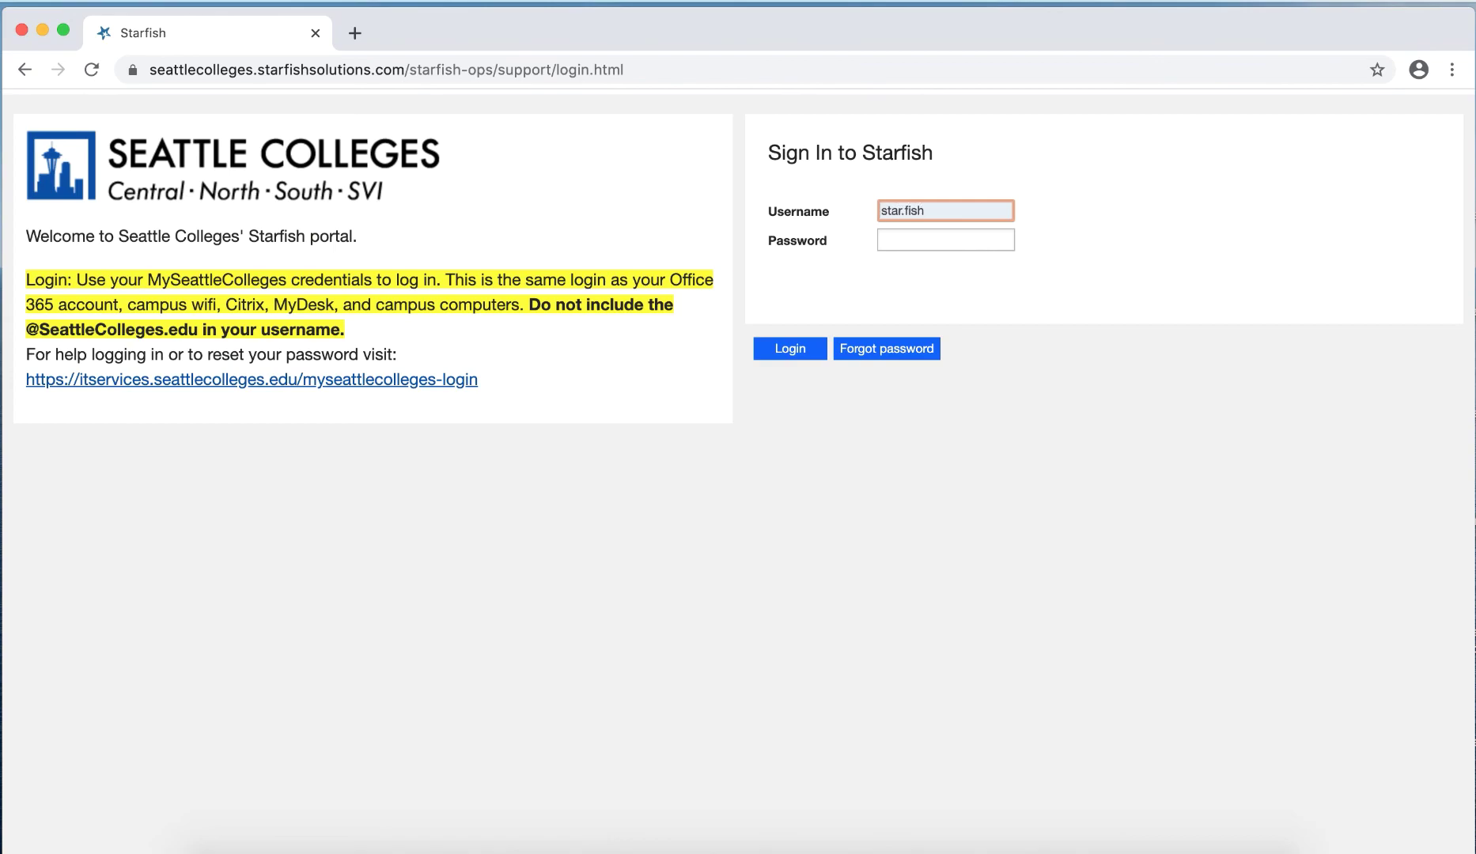
pyautogui.click(954, 236)
pyautogui.write('********')
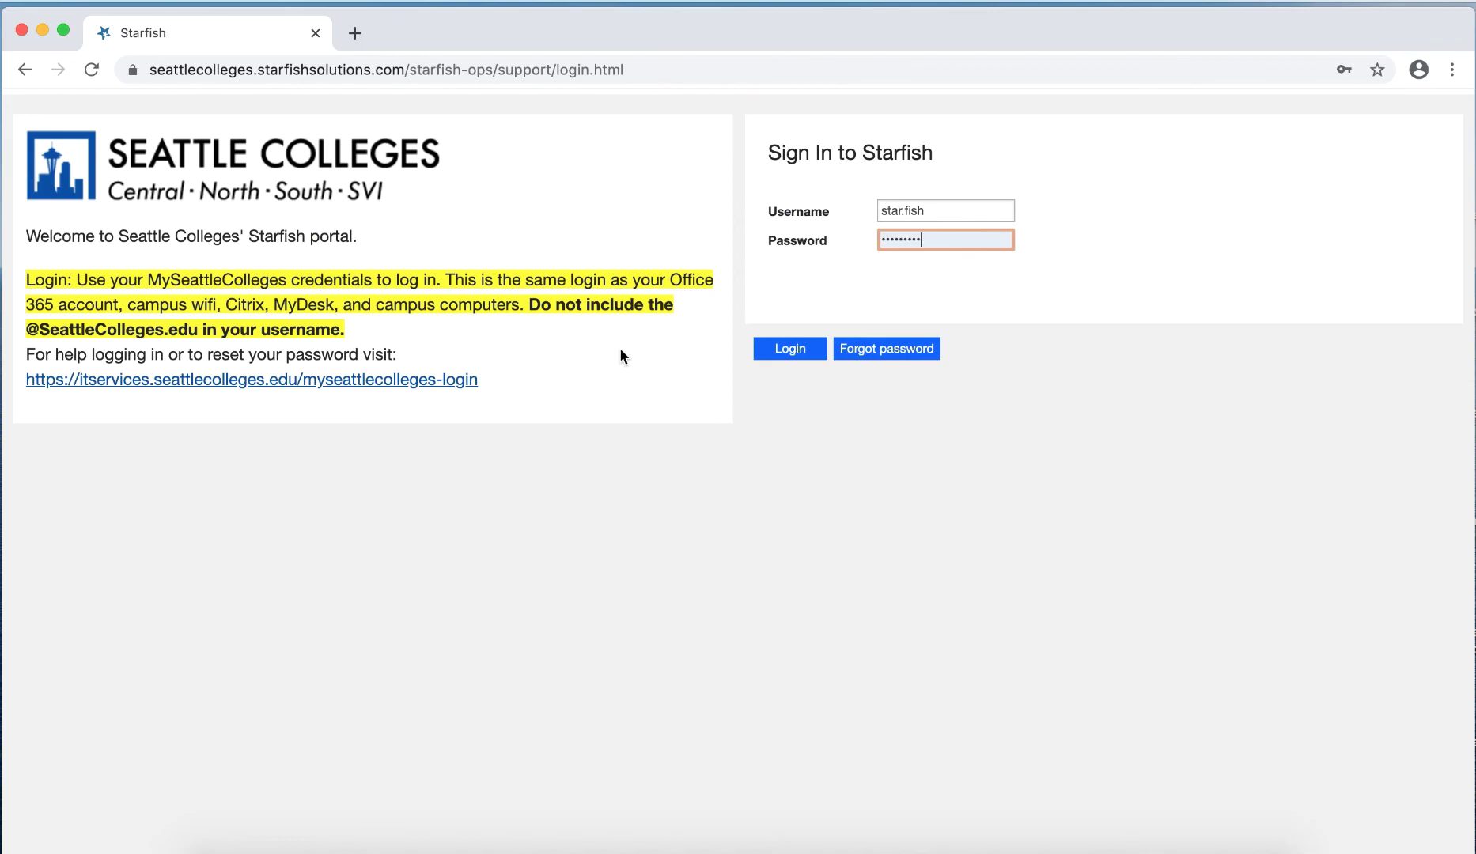
# View the MySeattleColleges login help, follow Login Management to Reset My Password, and return to the Starfish sign-in page
pyautogui.click(247, 383)
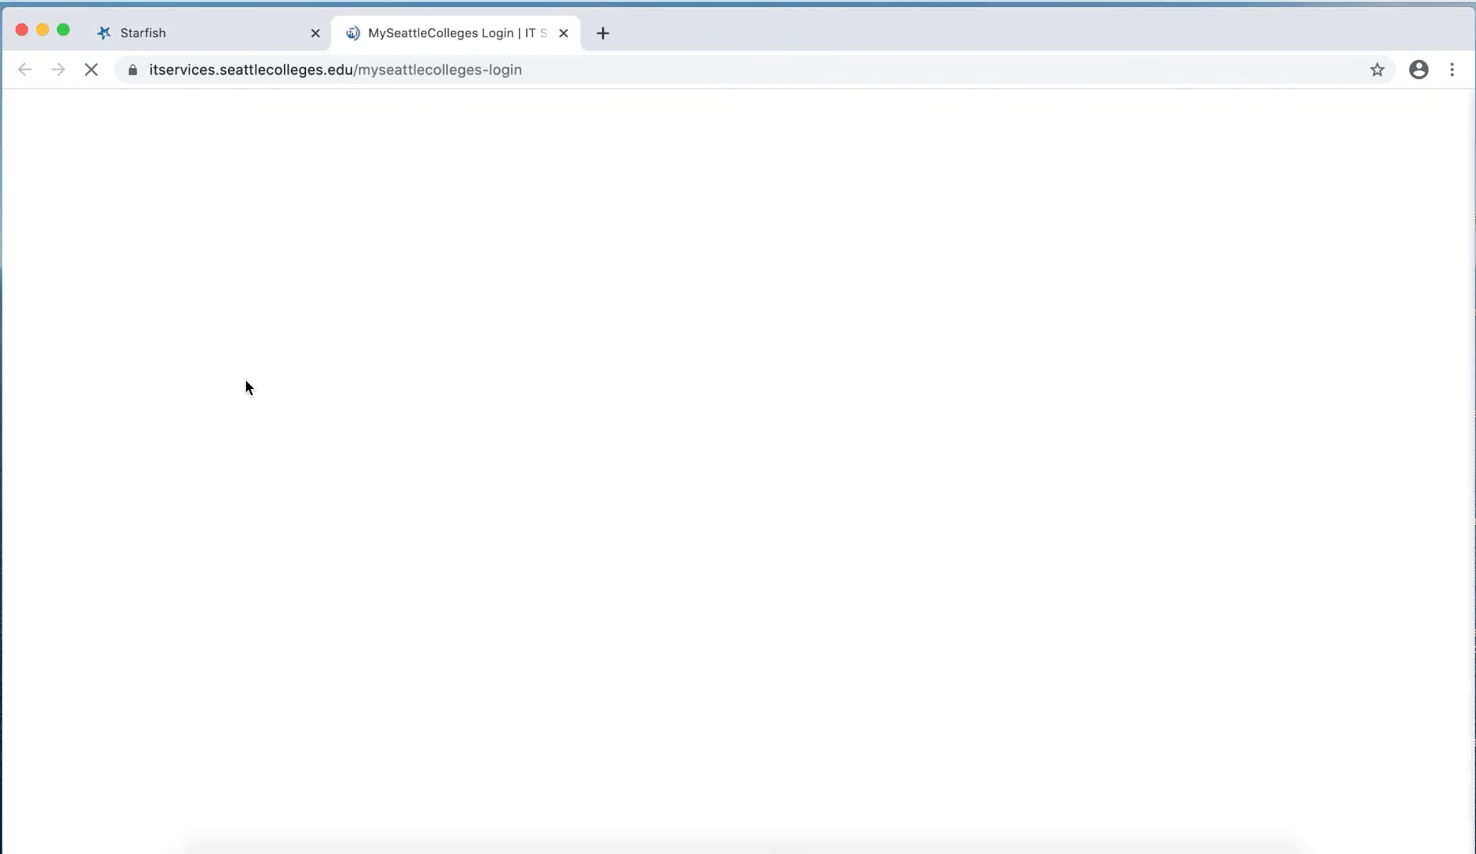
pyautogui.scroll(-3, 676, 554)
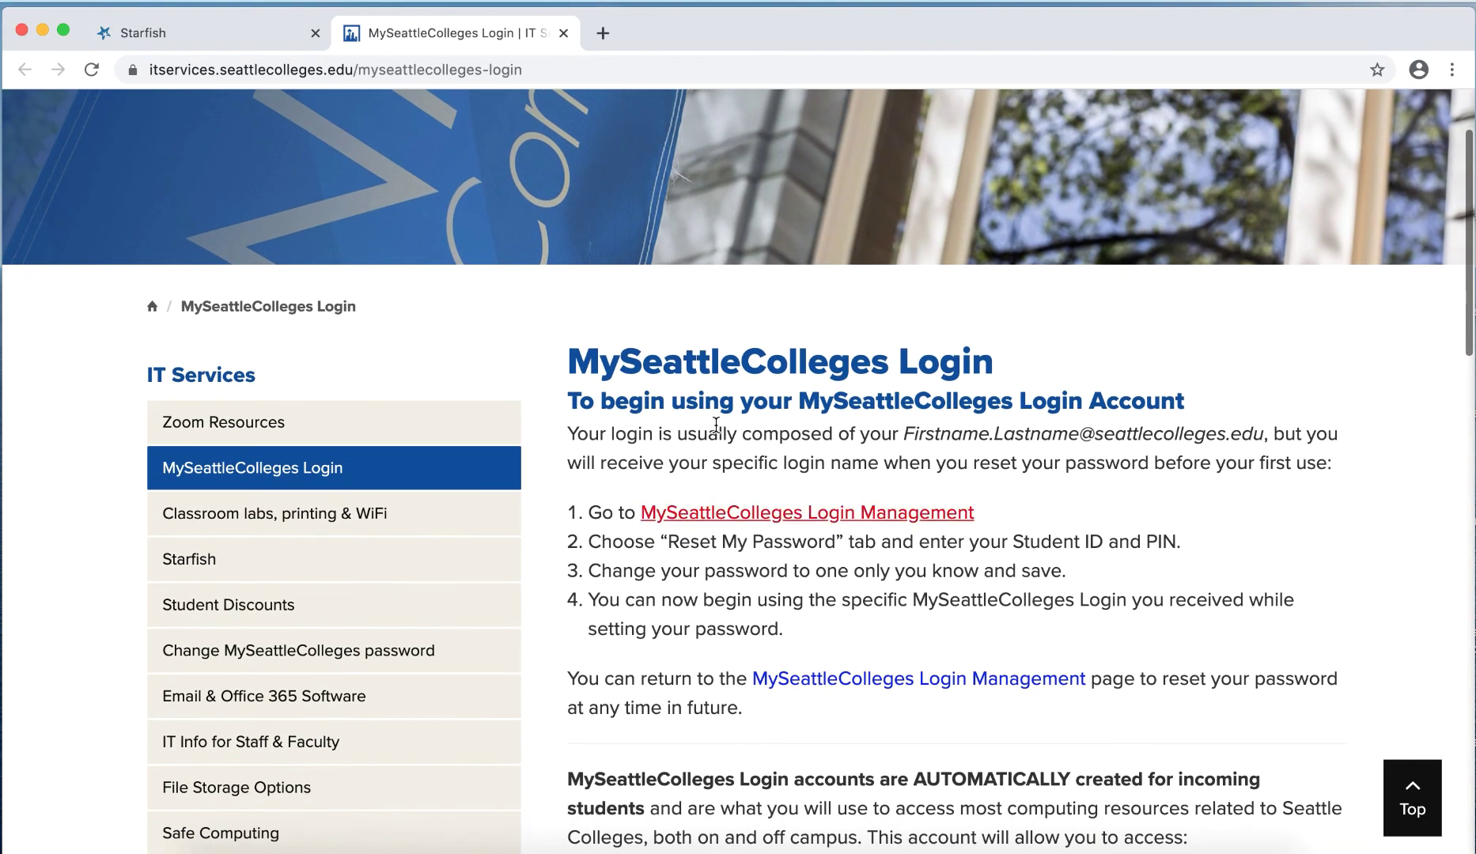
pyautogui.click(843, 518)
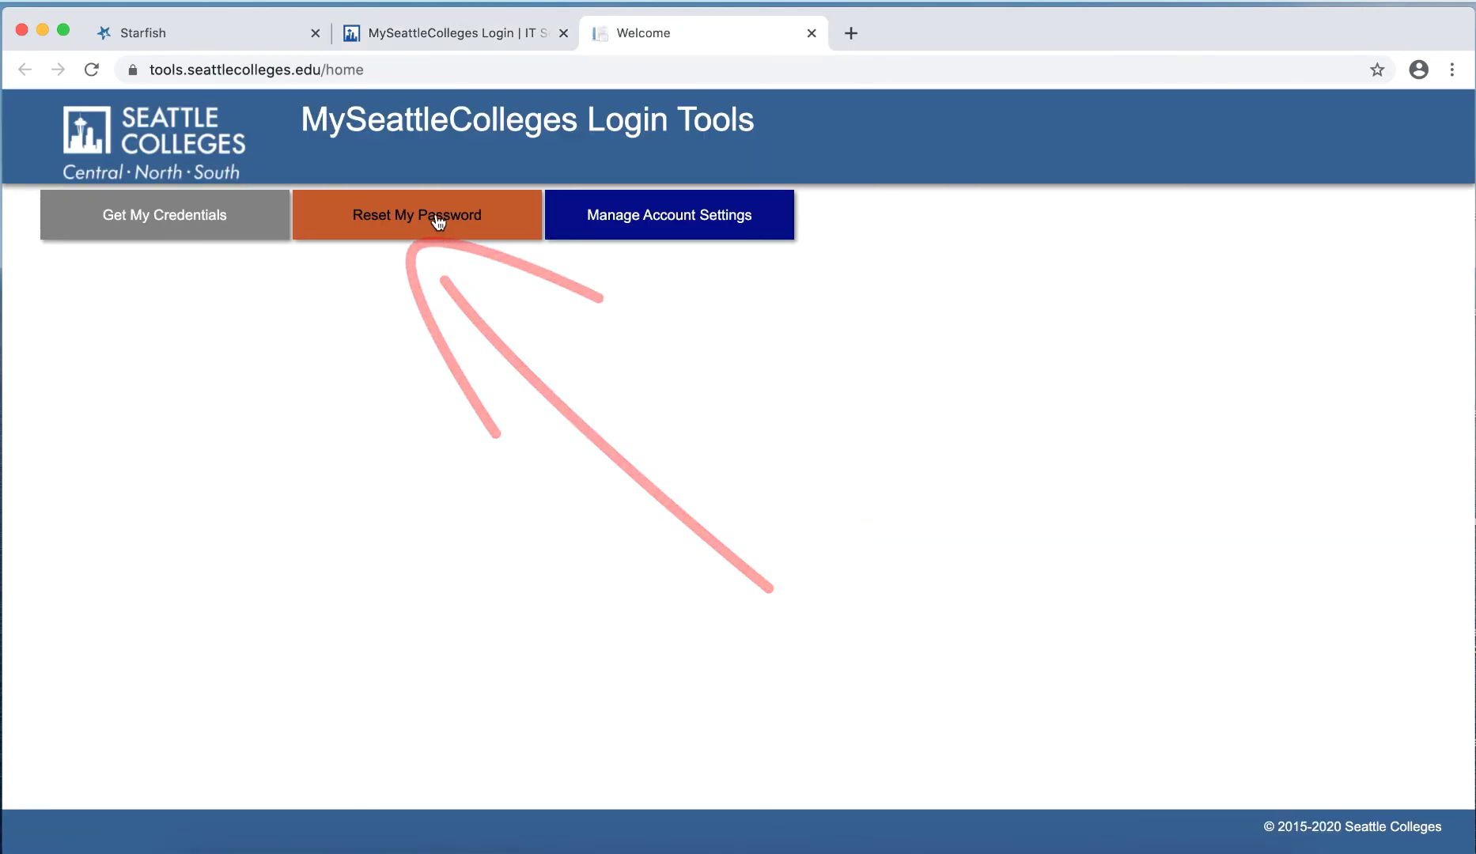
pyautogui.click(435, 219)
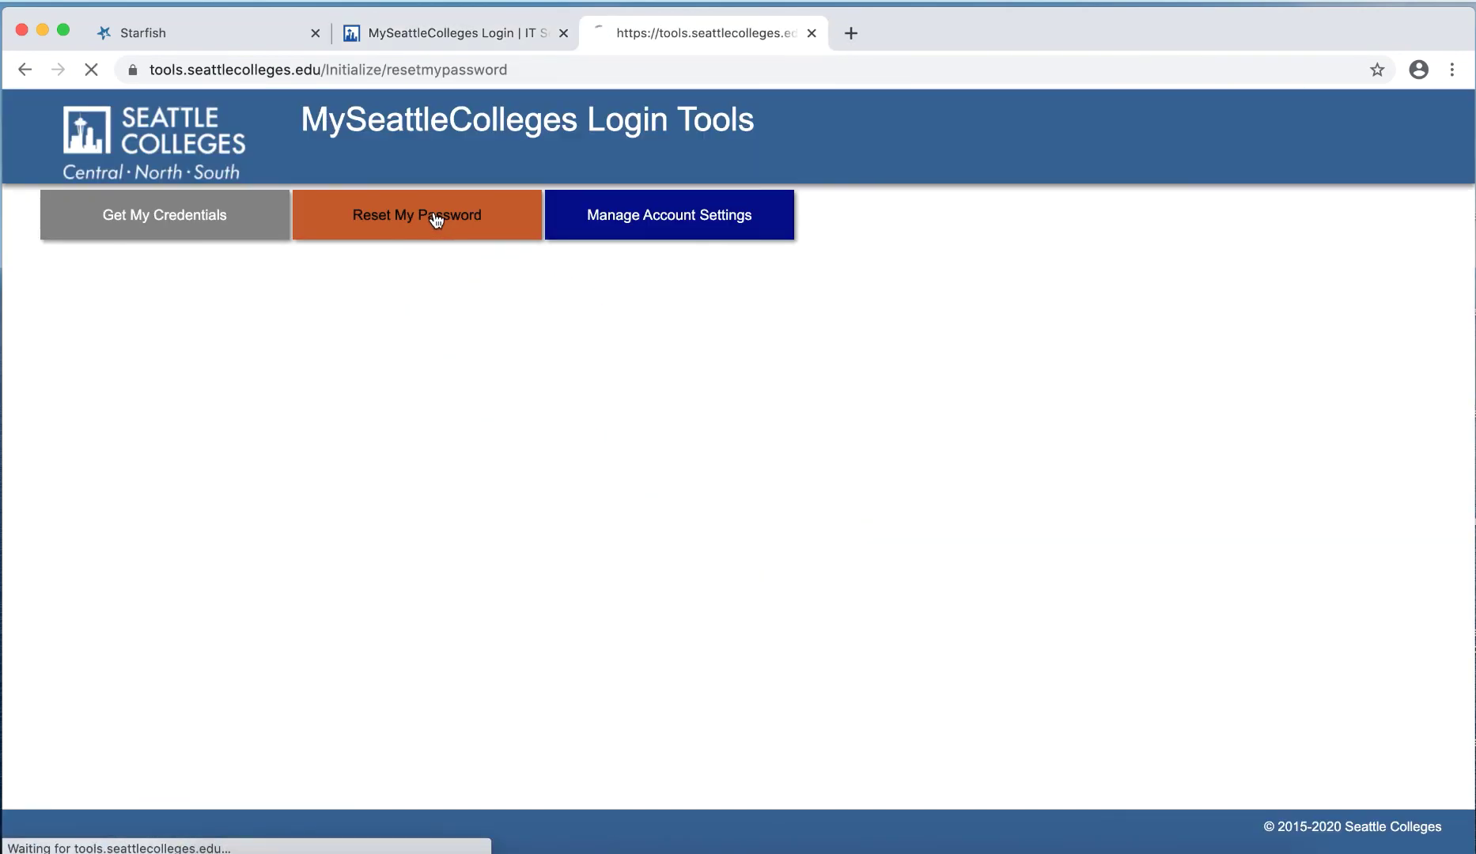
pyautogui.click(812, 32)
pyautogui.click(812, 33)
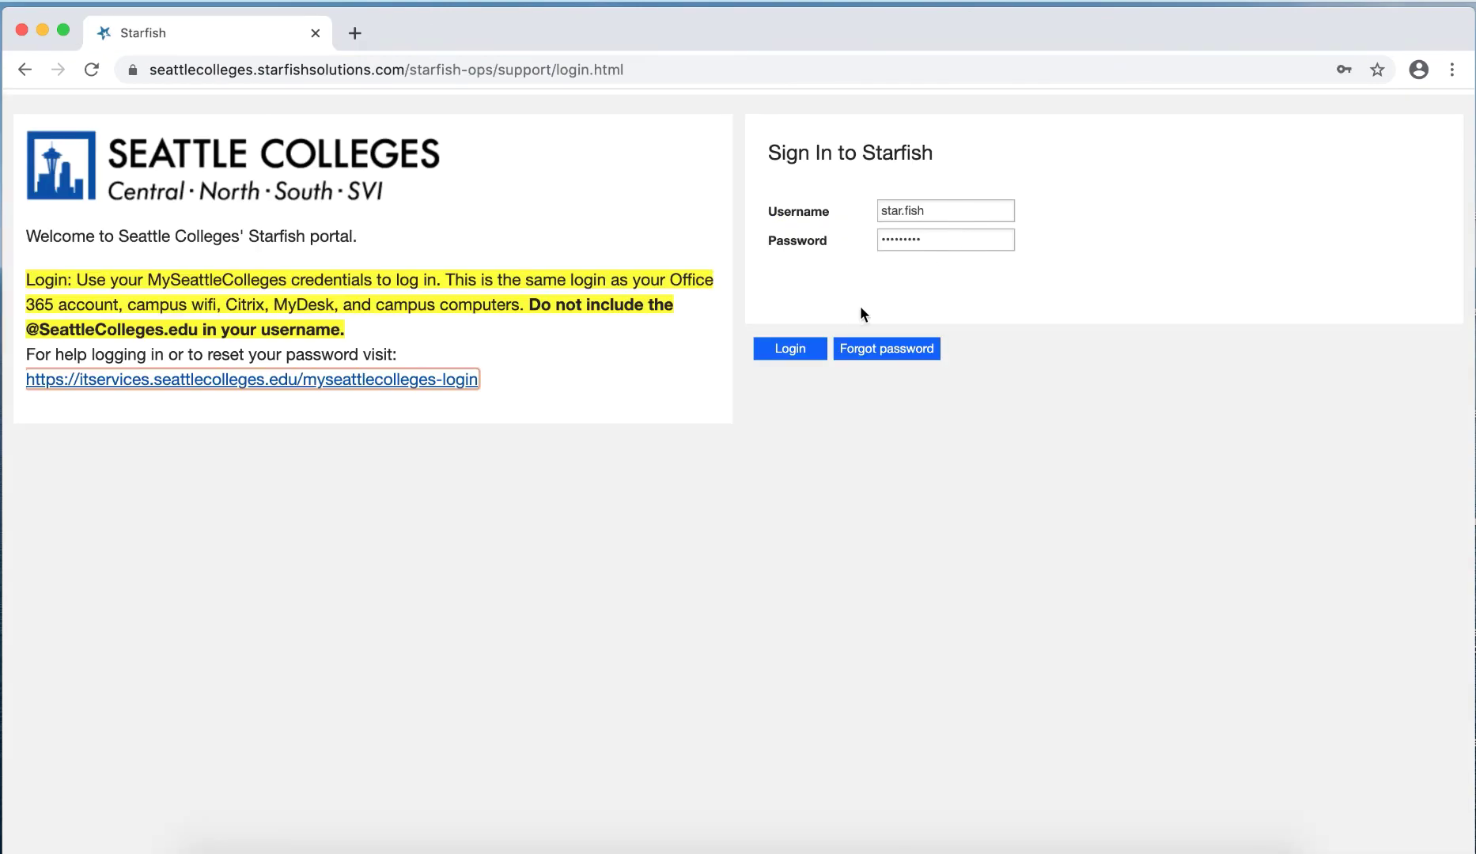
# Log in to Starfish with the entered credentials and decline saving the password in the browser
pyautogui.click(791, 350)
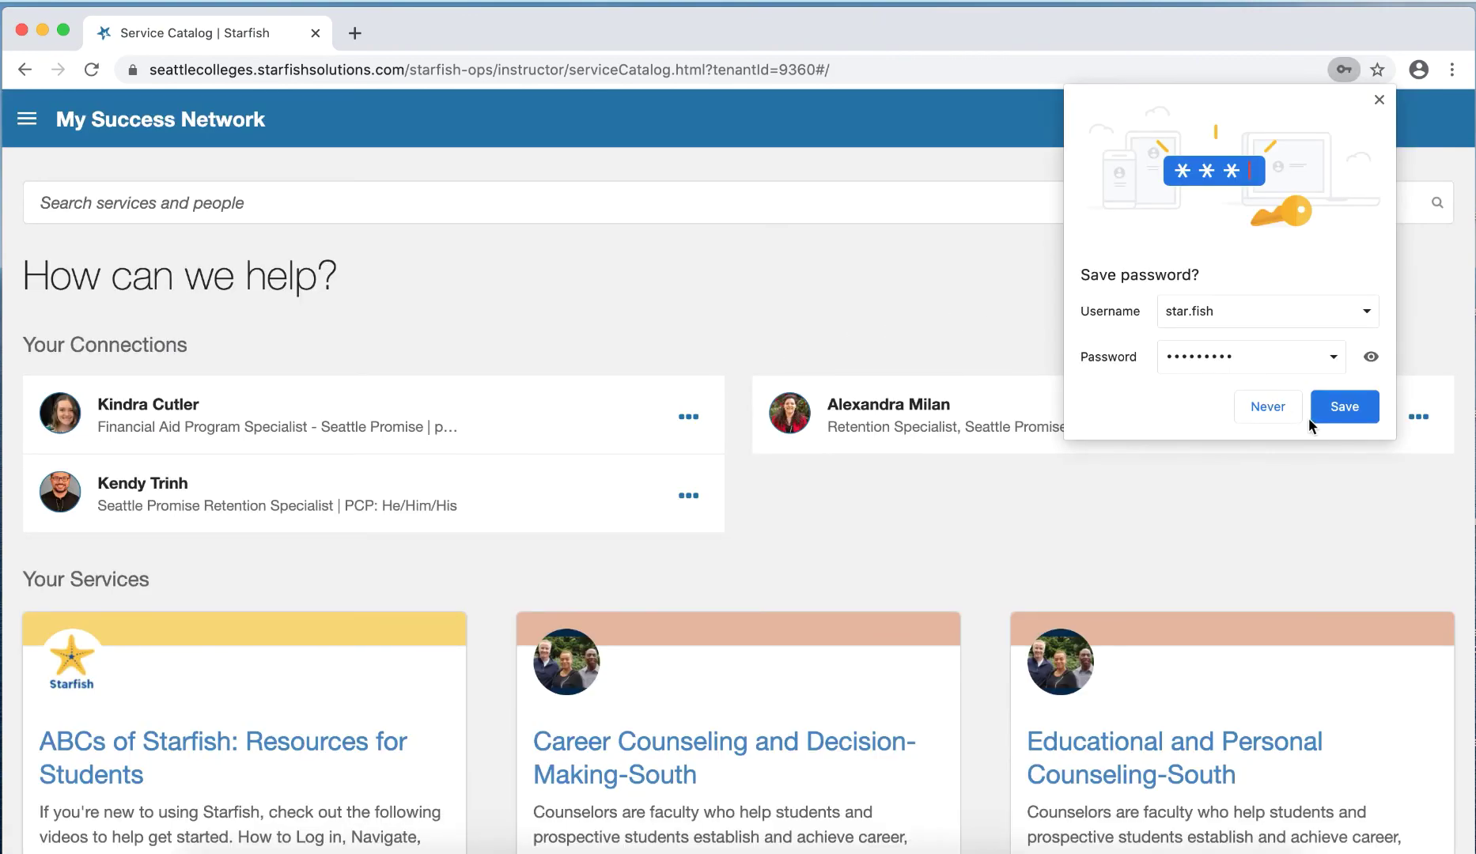
pyautogui.click(1289, 413)
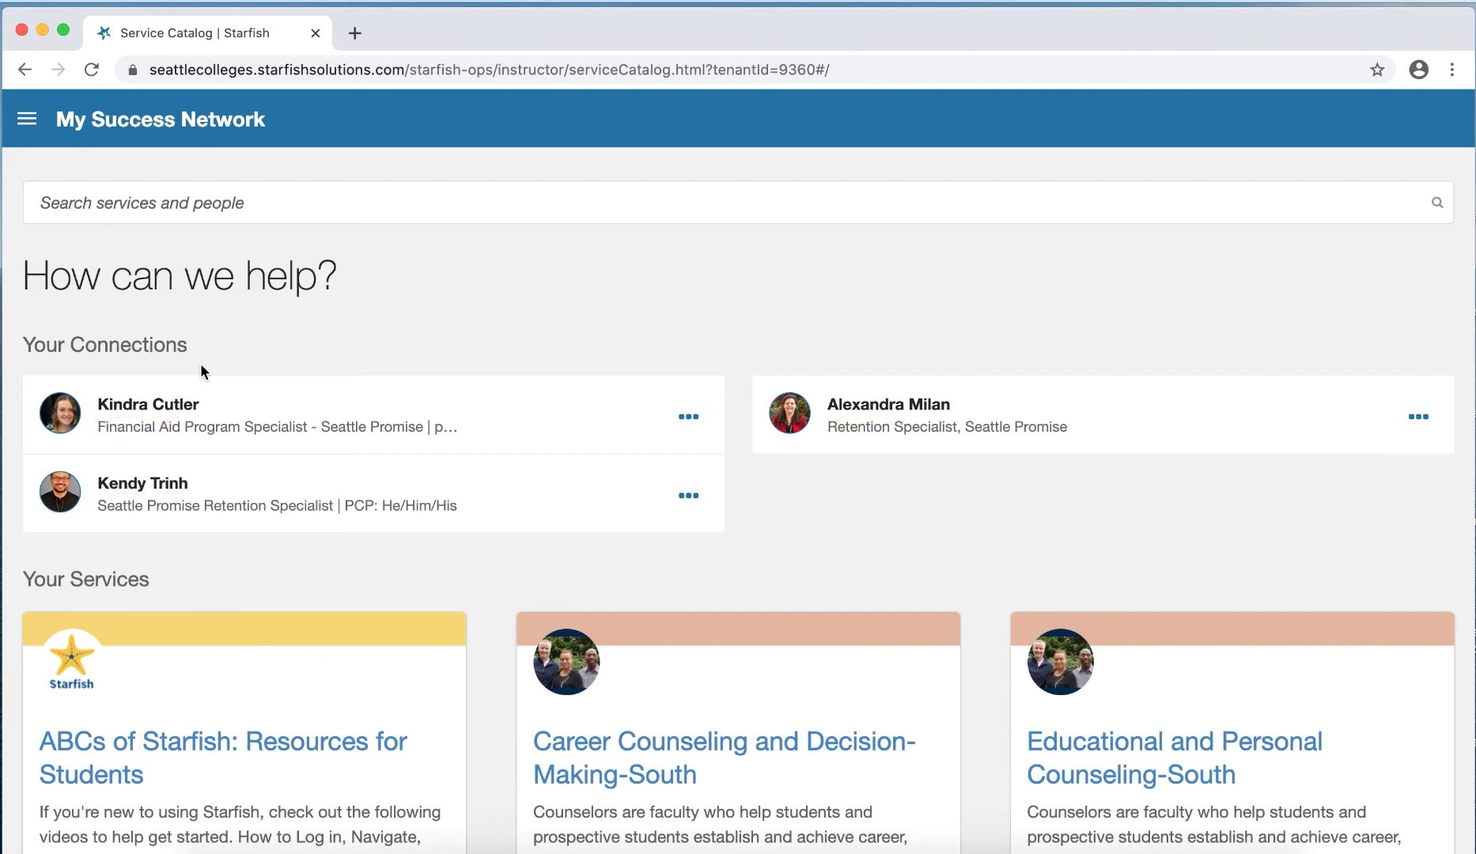
# Review the Your Connections and Your Services sections of My Success Network
pyautogui.scroll(-1, 237, 430)
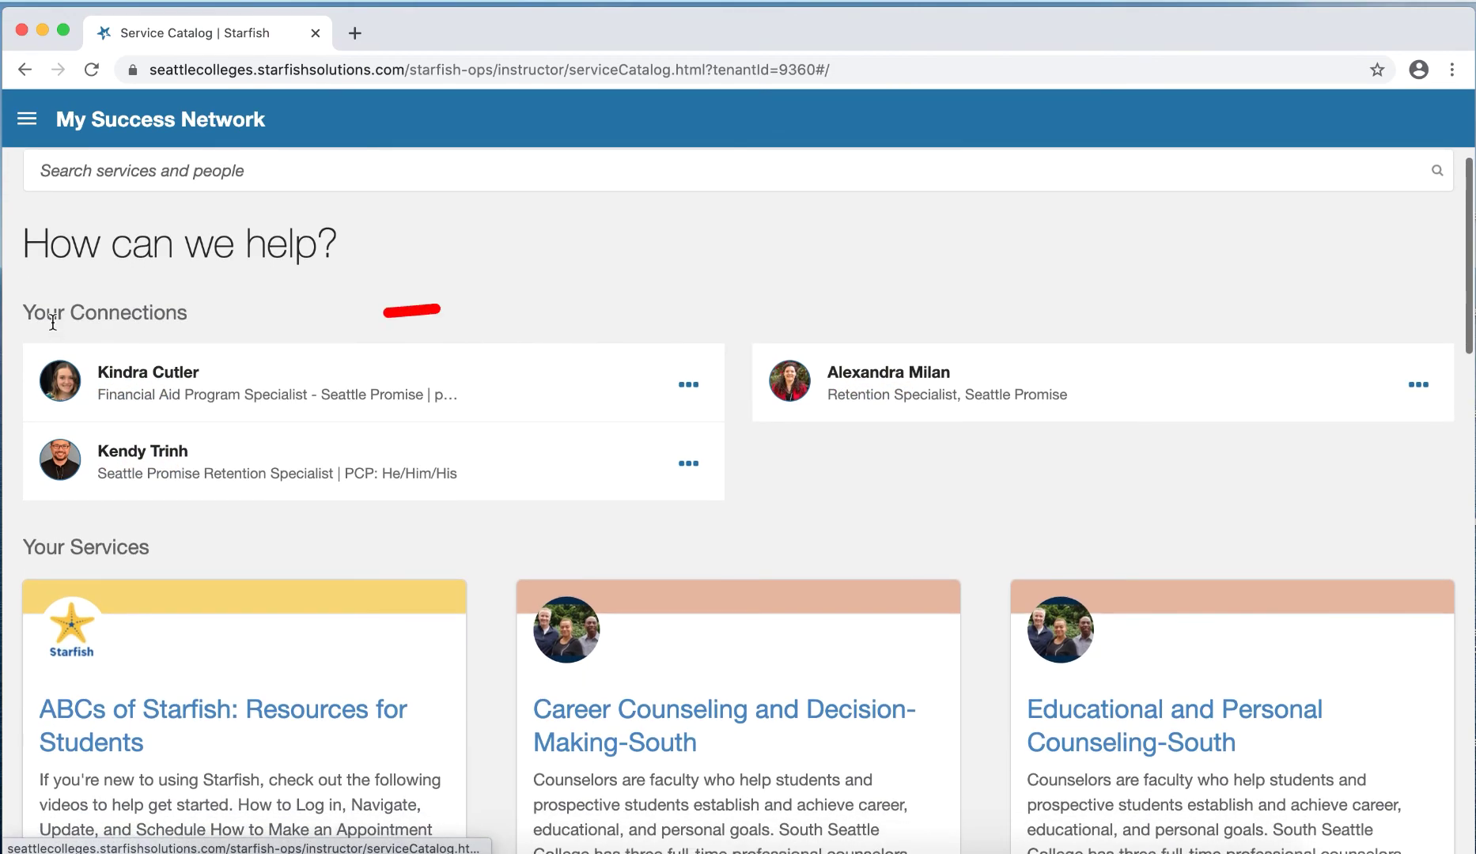
pyautogui.scroll(-5, 288, 369)
pyautogui.scroll(-4, 288, 369)
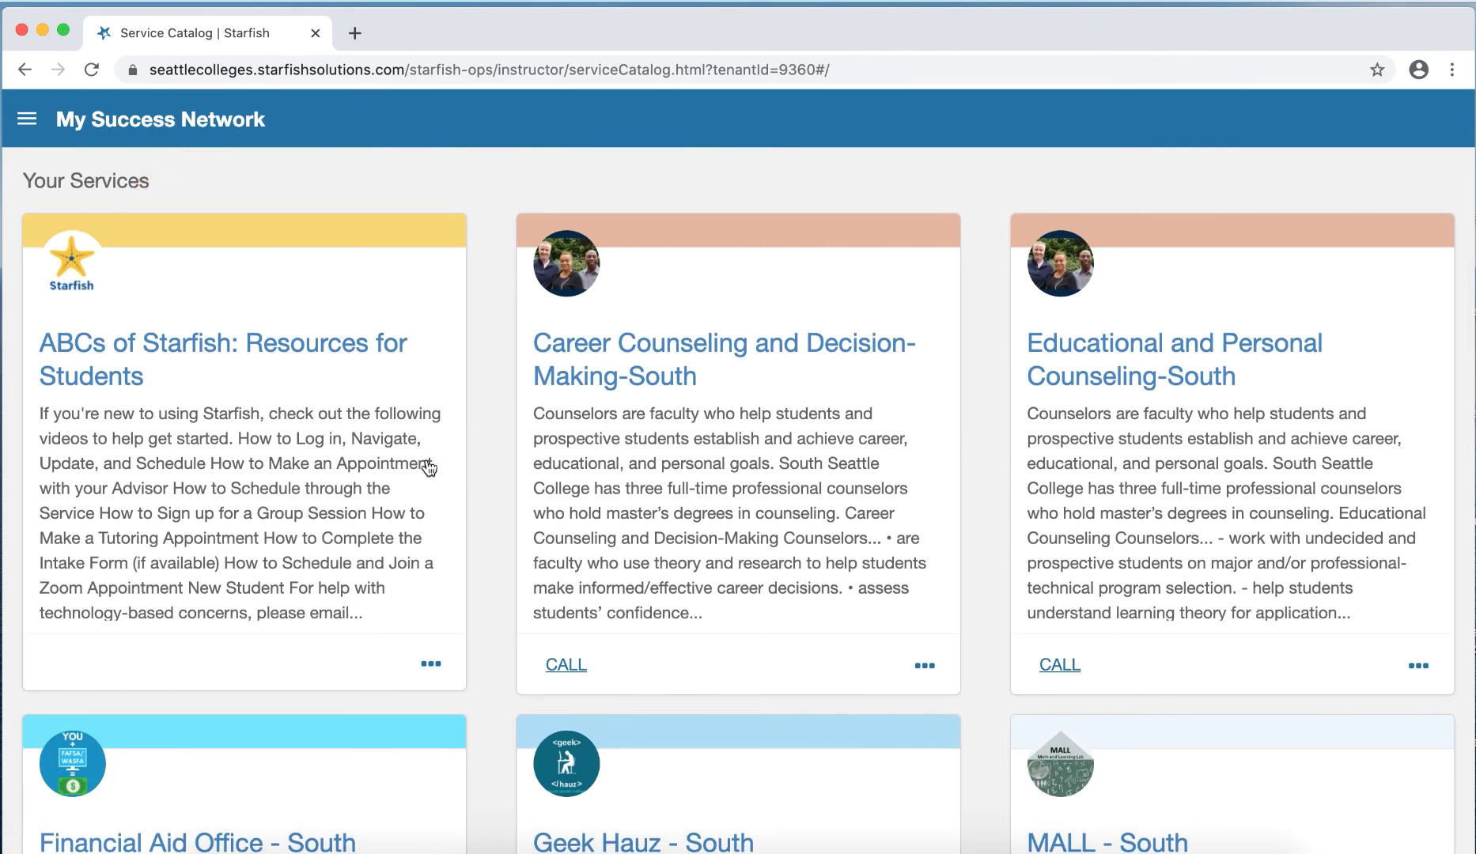
pyautogui.scroll(-2, 428, 468)
pyautogui.scroll(2, 425, 464)
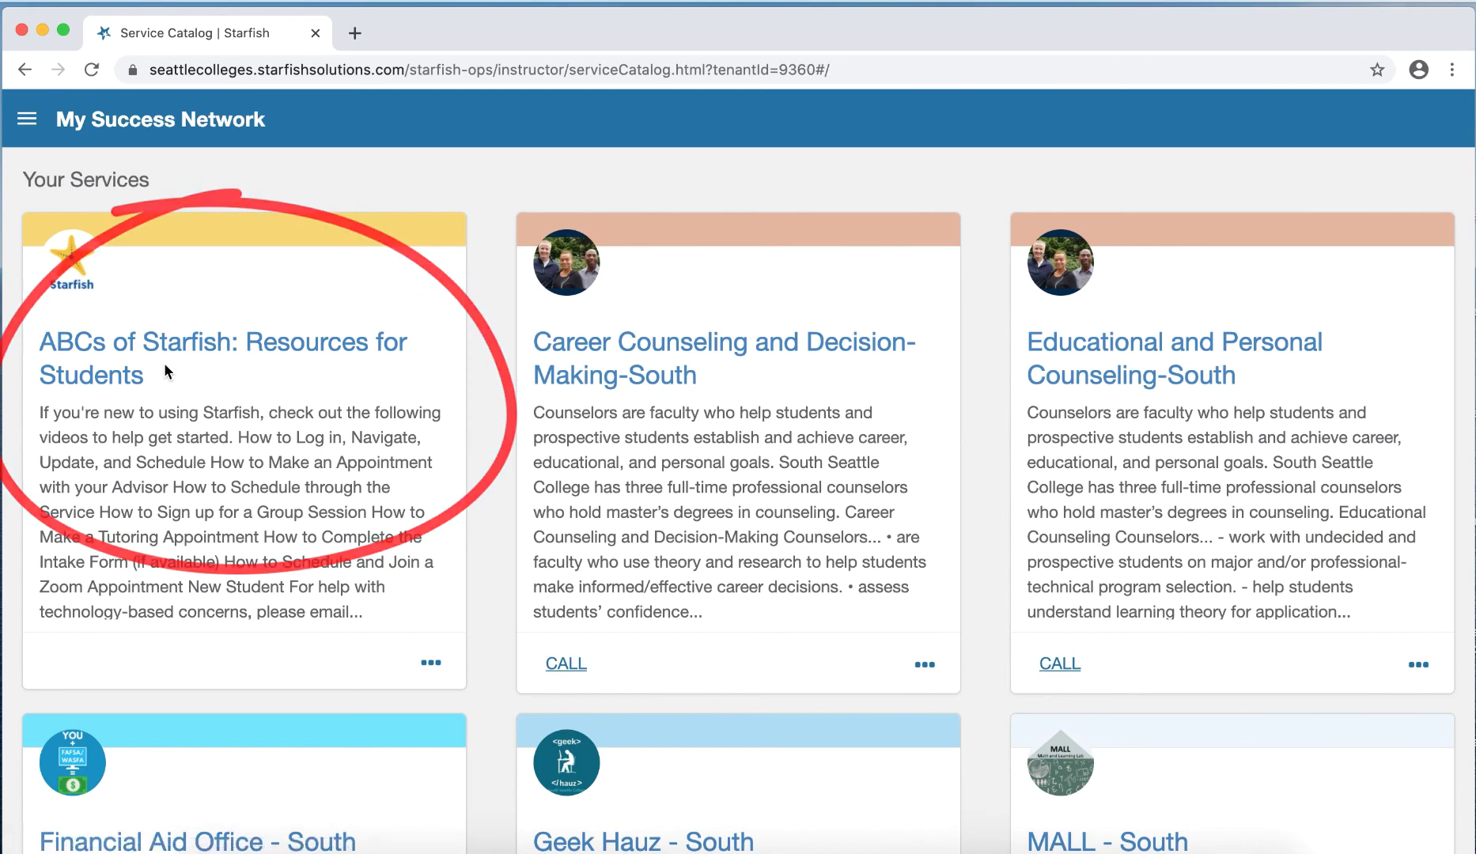
# Open the ABCs of Starfish: Resources for Students service and examine its tutorial video links and IT Helpdesk contact
pyautogui.click(212, 346)
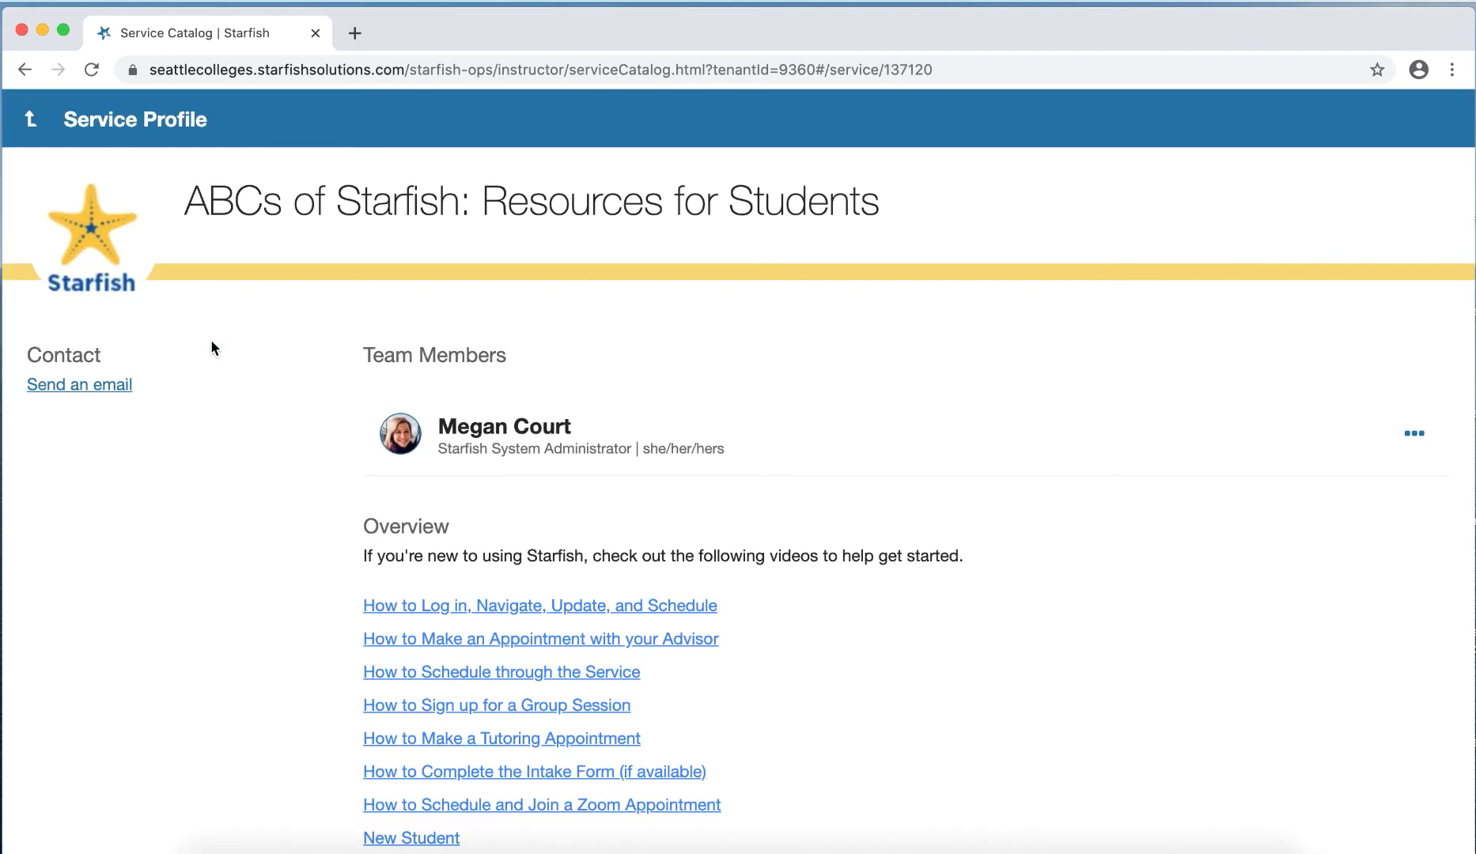
pyautogui.scroll(-2, 438, 404)
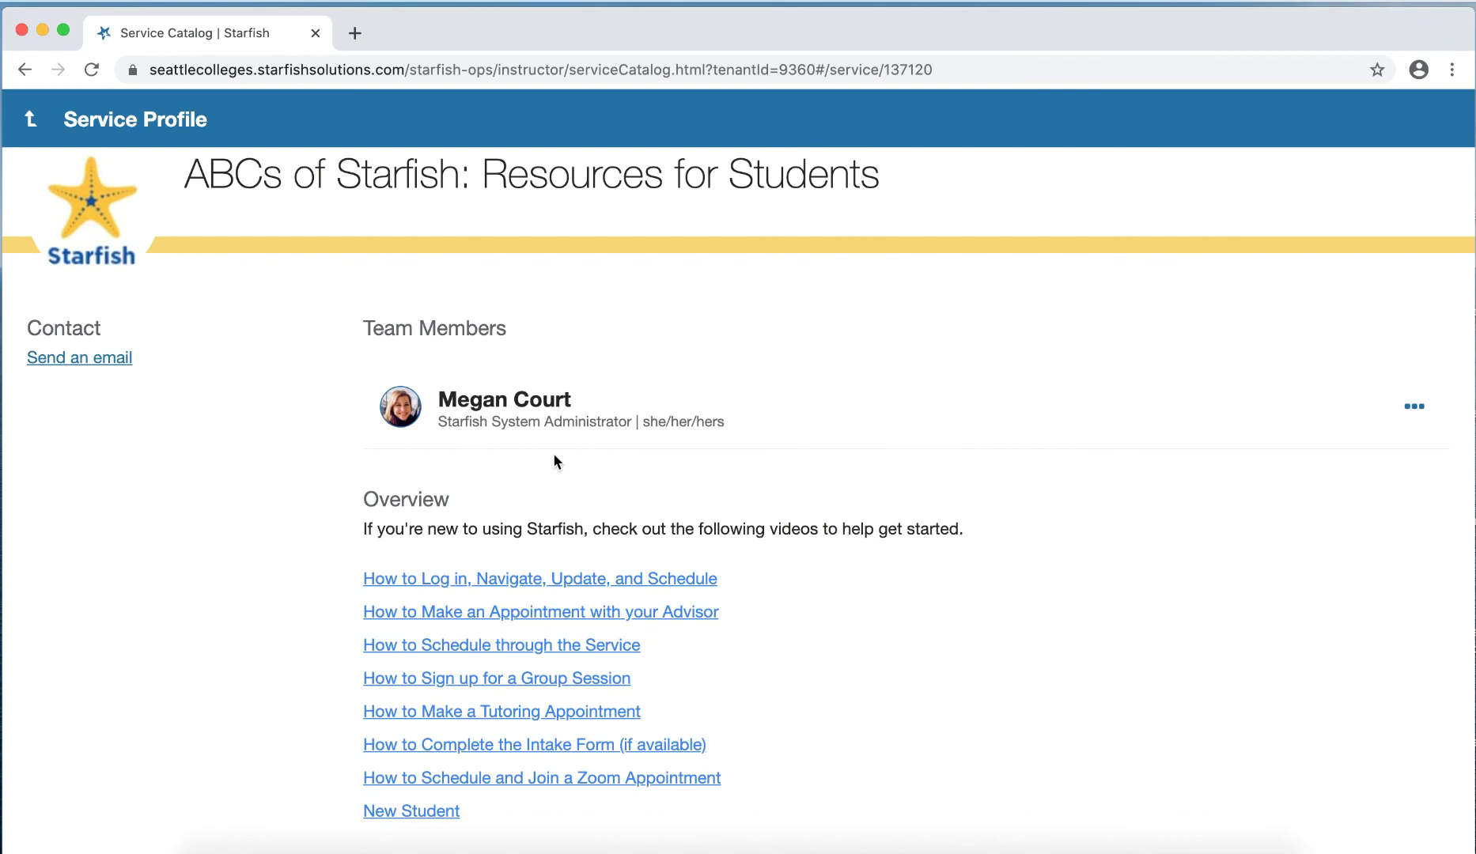
pyautogui.scroll(-5, 538, 452)
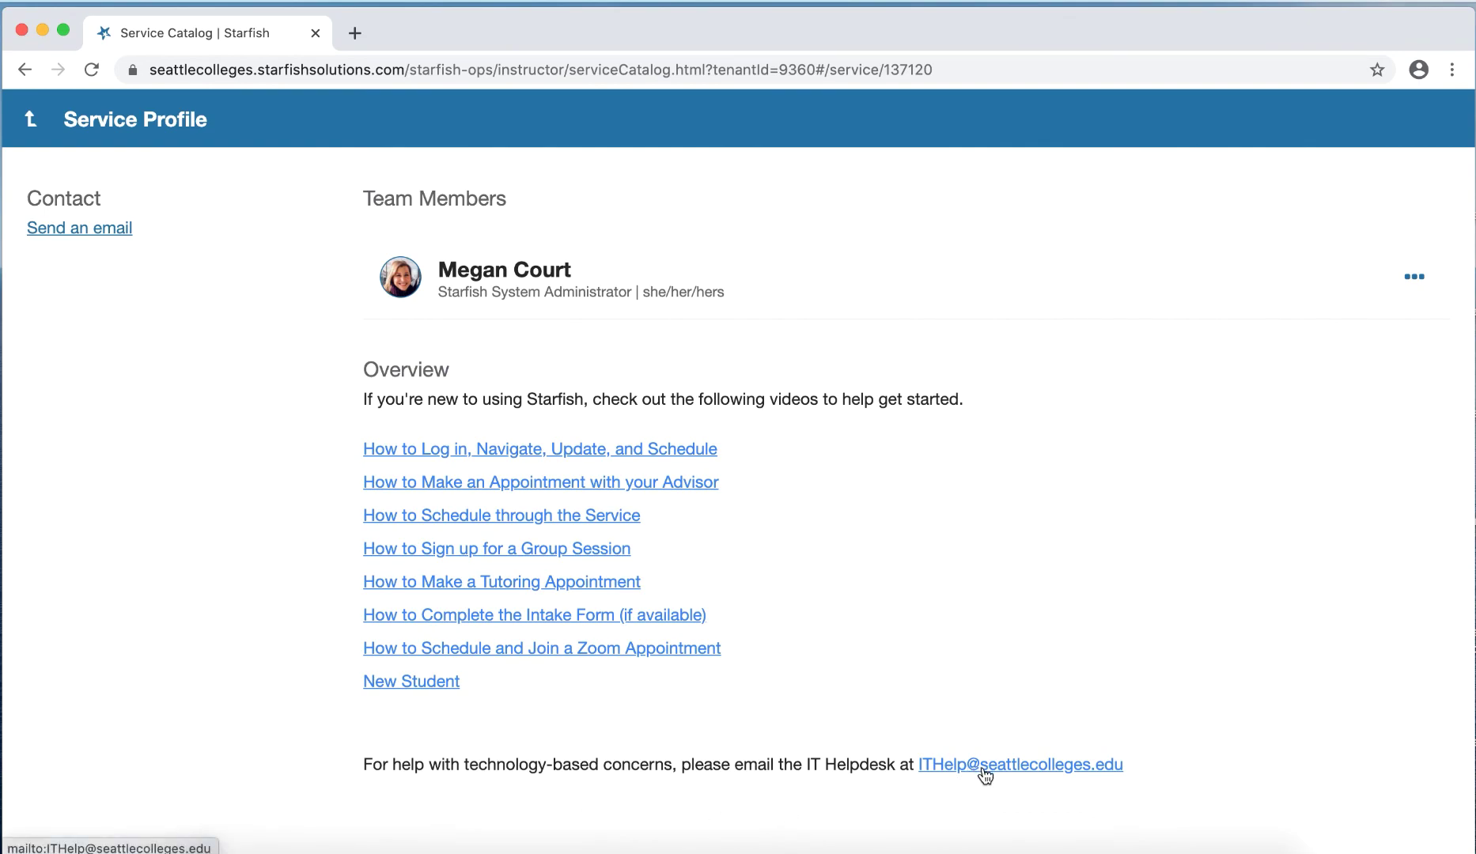
pyautogui.scroll(2, 847, 699)
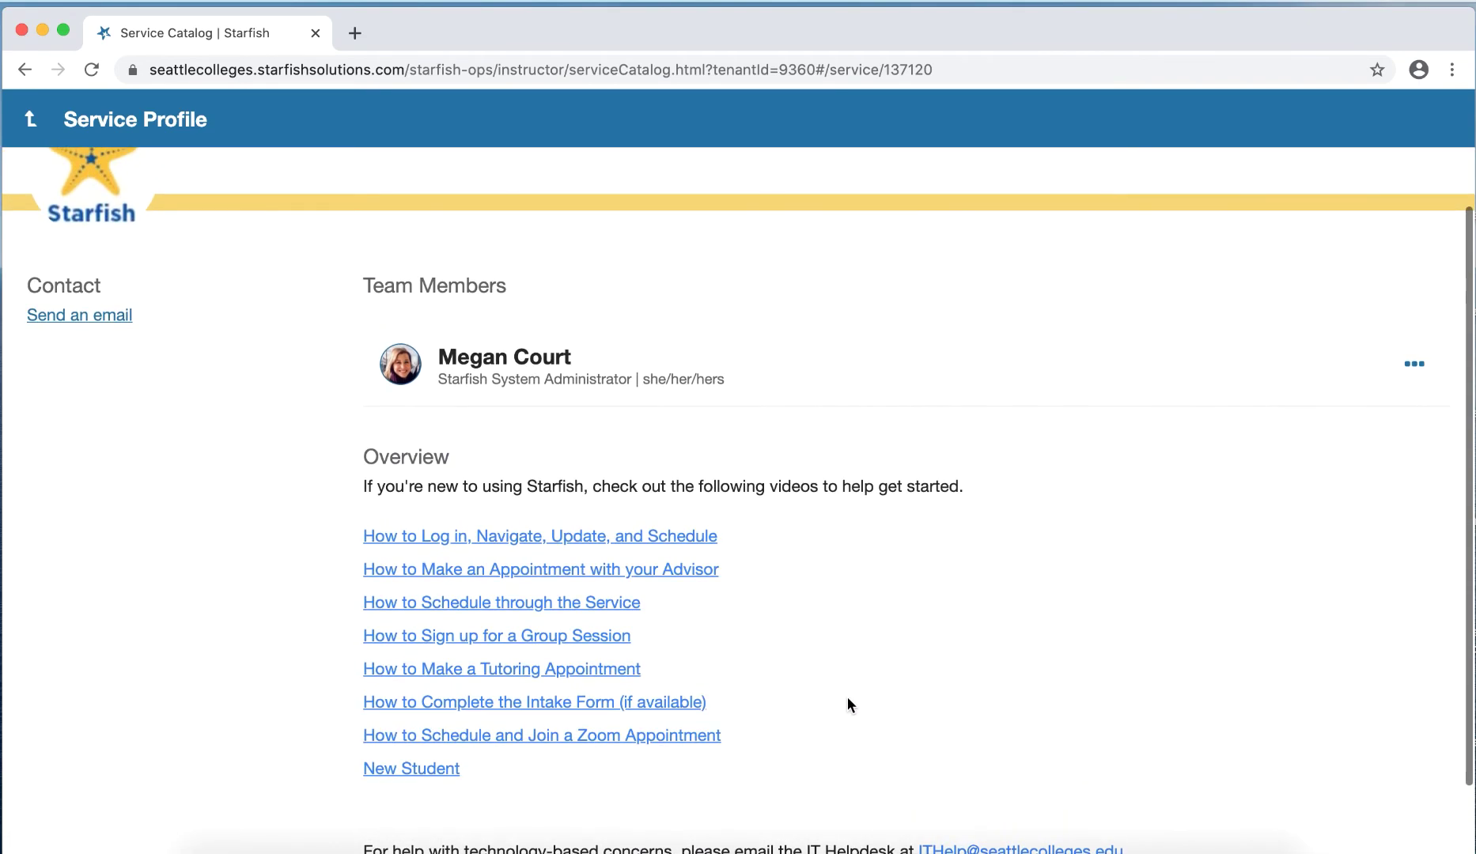
# View the contact options for the service's team member, then dismiss them without choosing one
pyautogui.click(1414, 367)
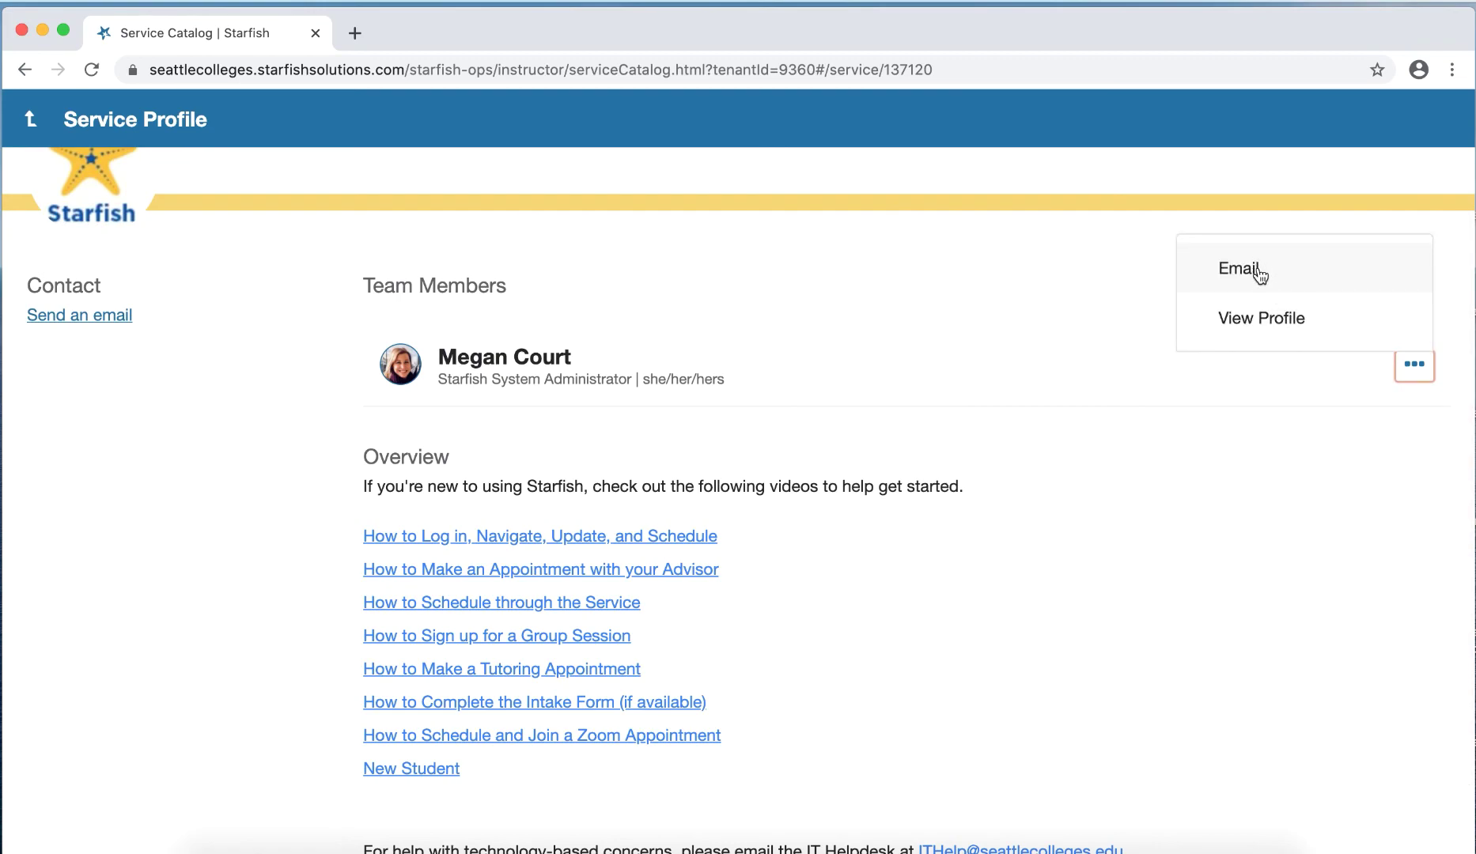
pyautogui.click(982, 662)
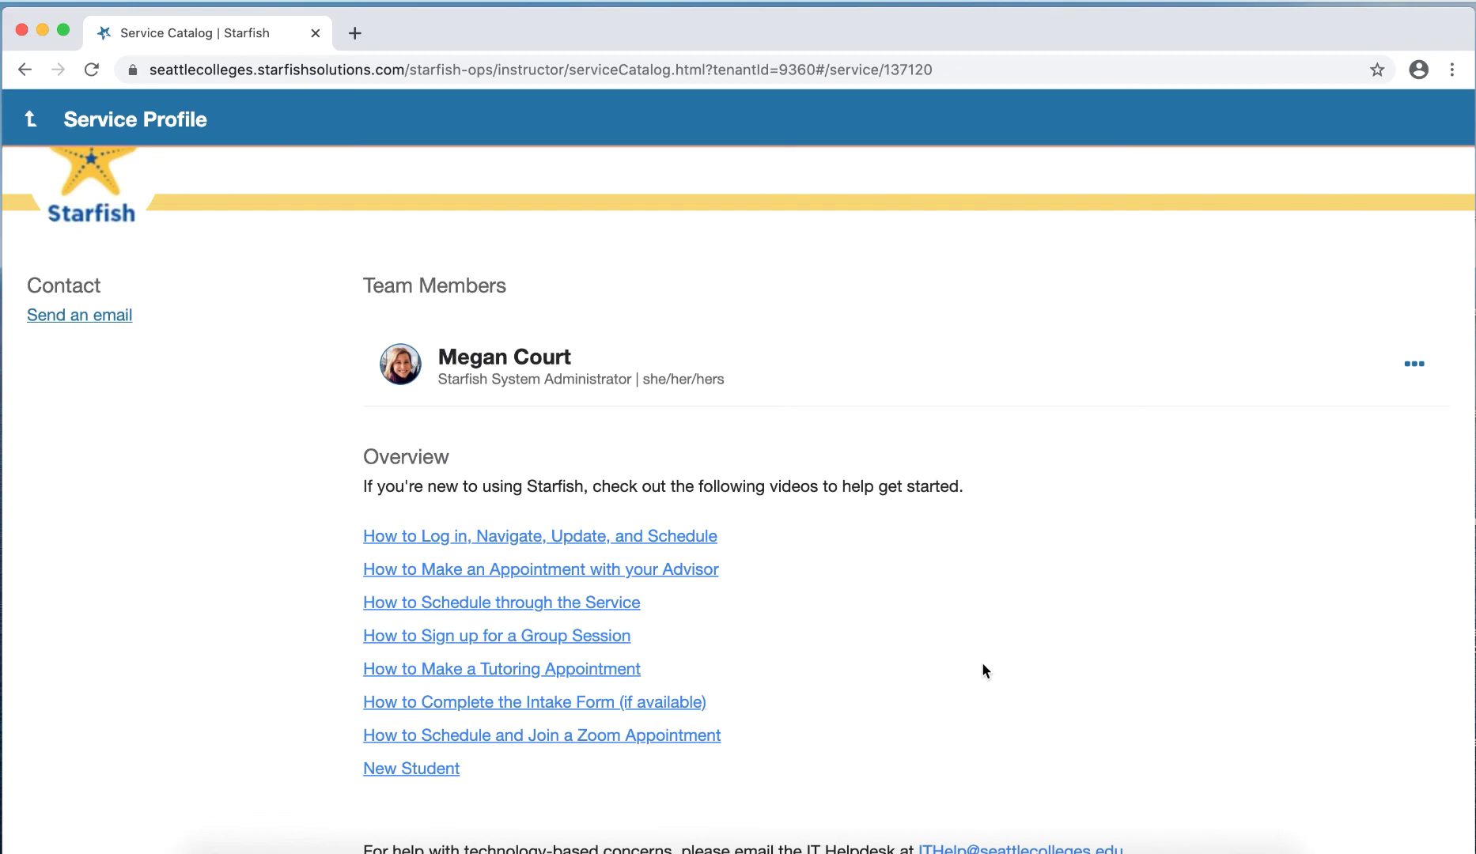
pyautogui.scroll(2, 864, 588)
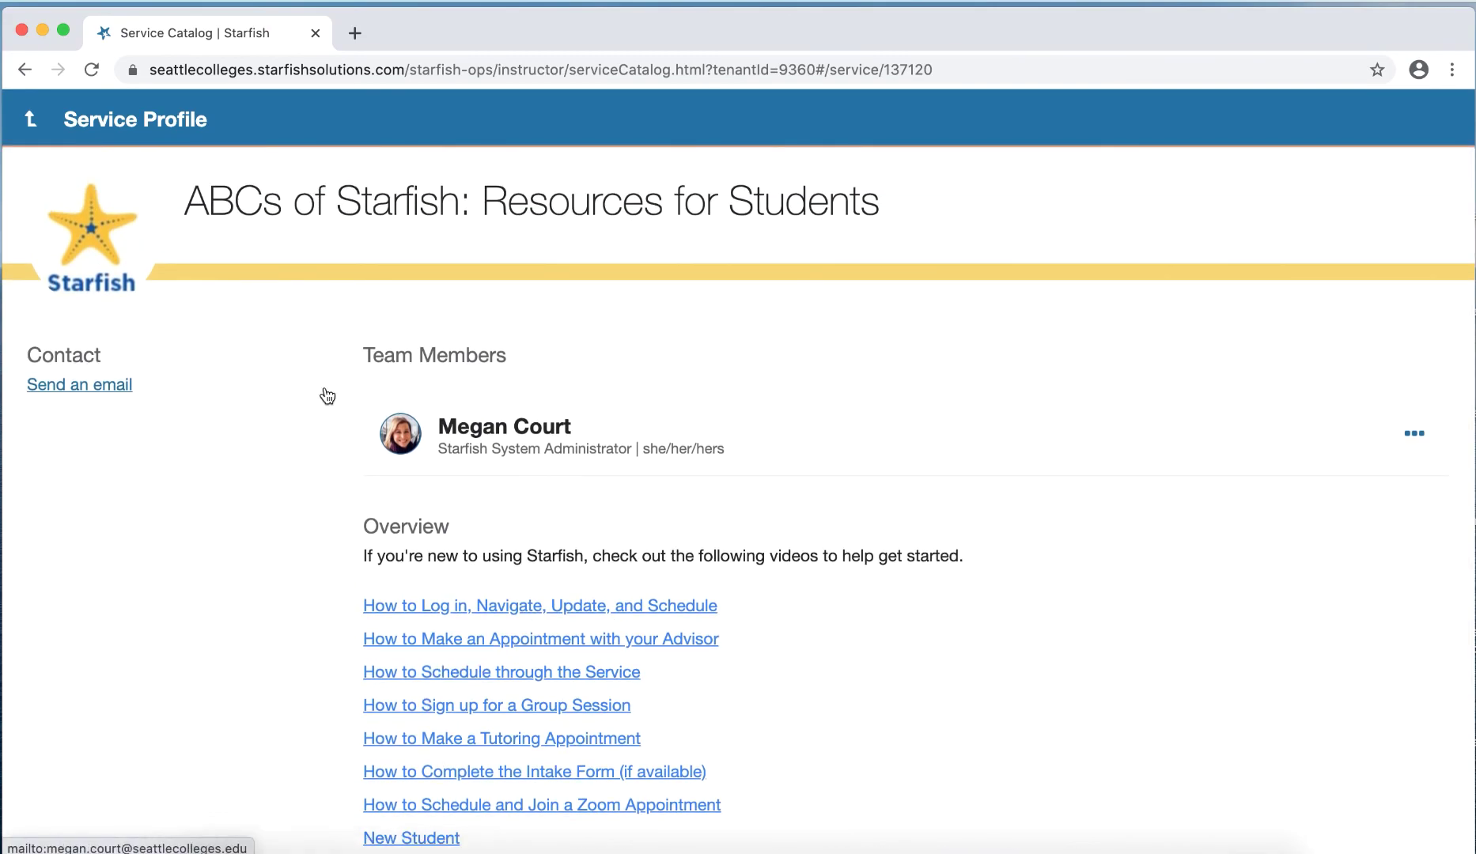
pyautogui.moveTo(378, 340); pyautogui.dragTo(79, 169)
pyautogui.moveTo(146, 273)
pyautogui.mouseDown()
pyautogui.moveTo(135, 261)
pyautogui.moveTo(201, 157)
pyautogui.mouseUp()
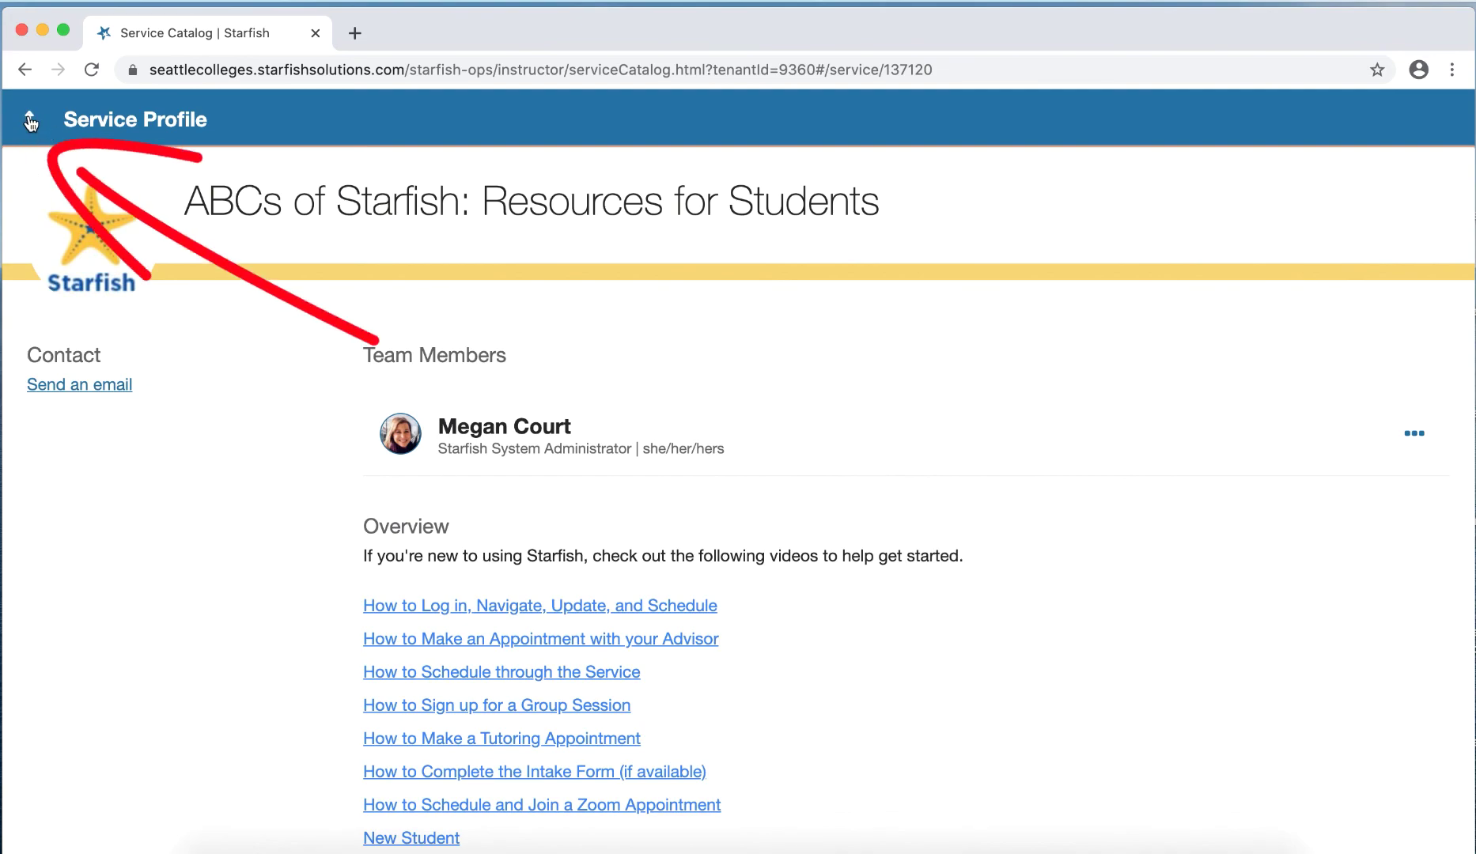
# Return to My Success Network and search services and people for a staff member by first name
pyautogui.click(30, 121)
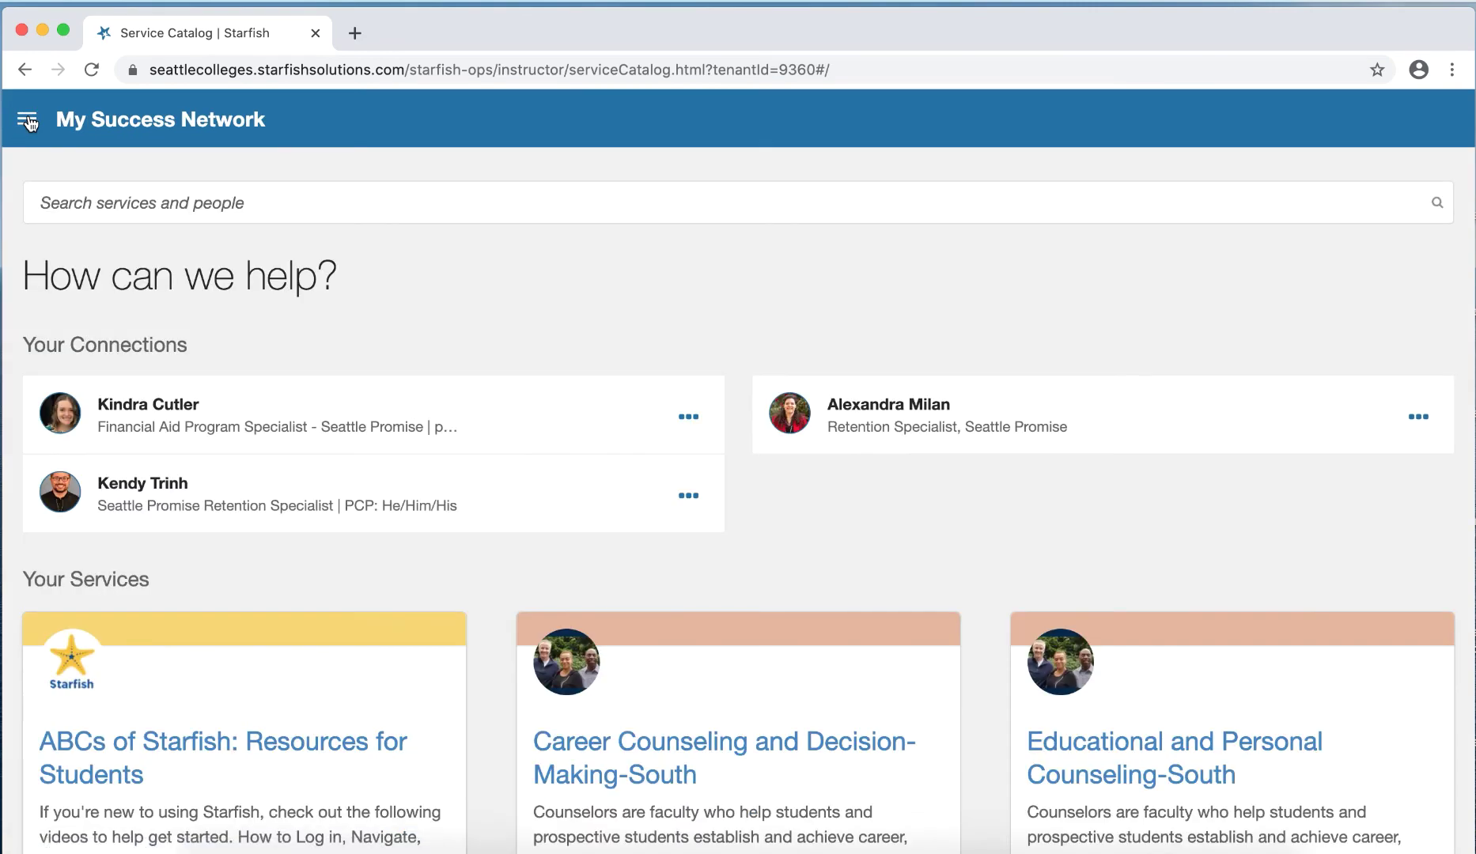
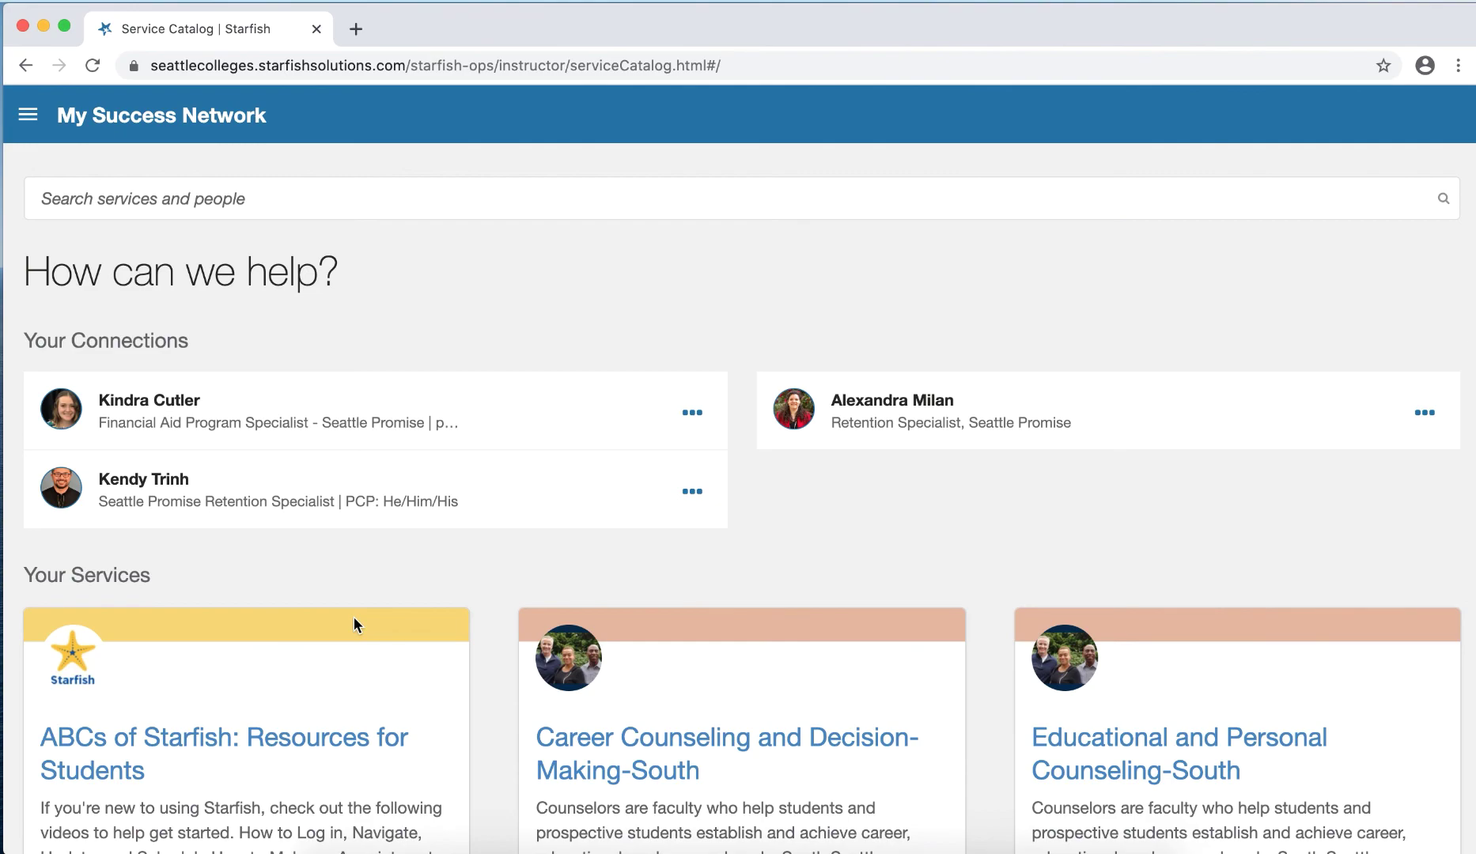
pyautogui.click(317, 197)
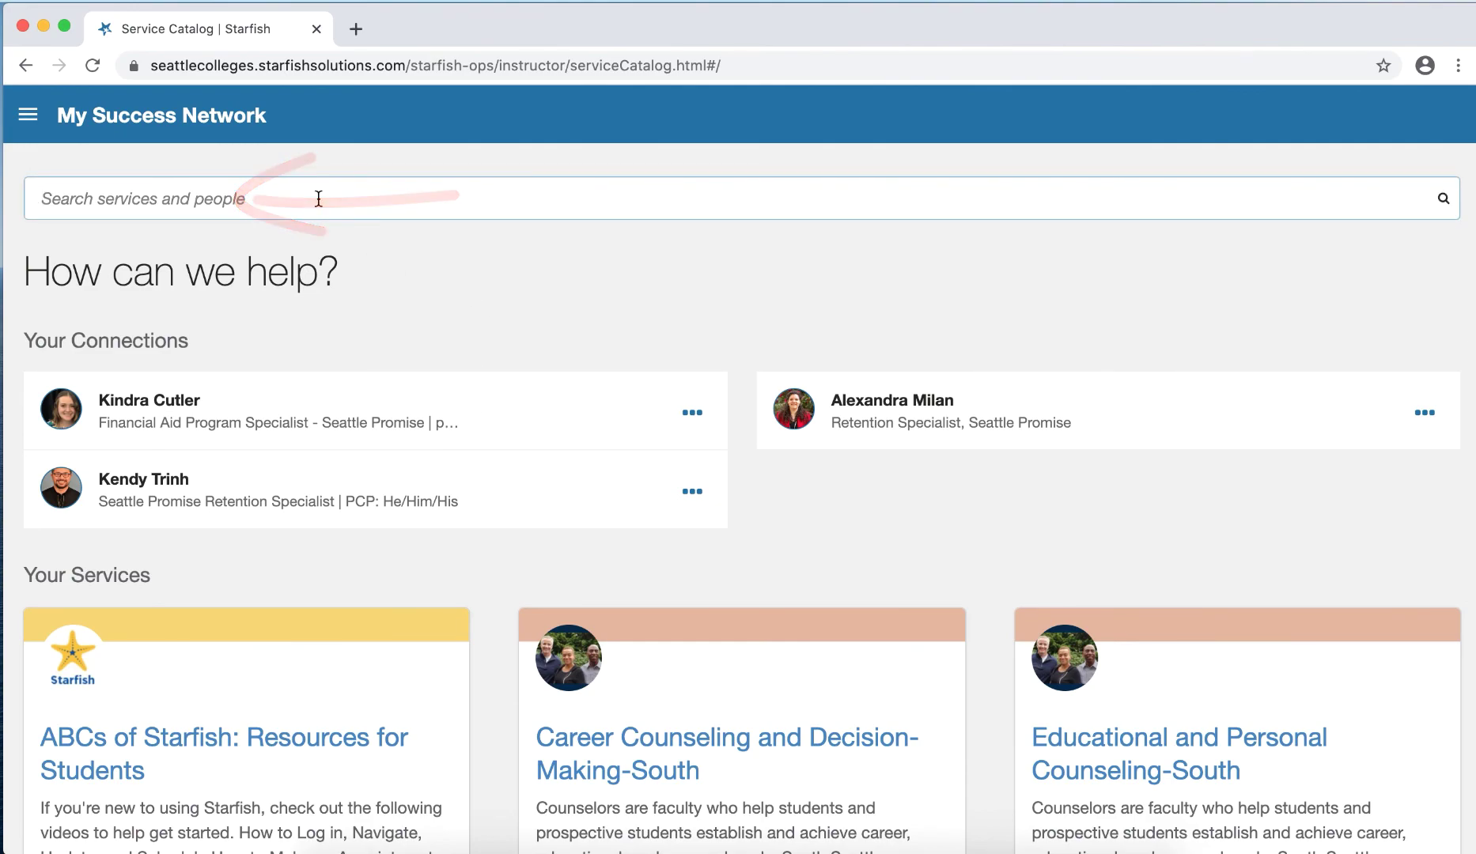
pyautogui.write('monia')
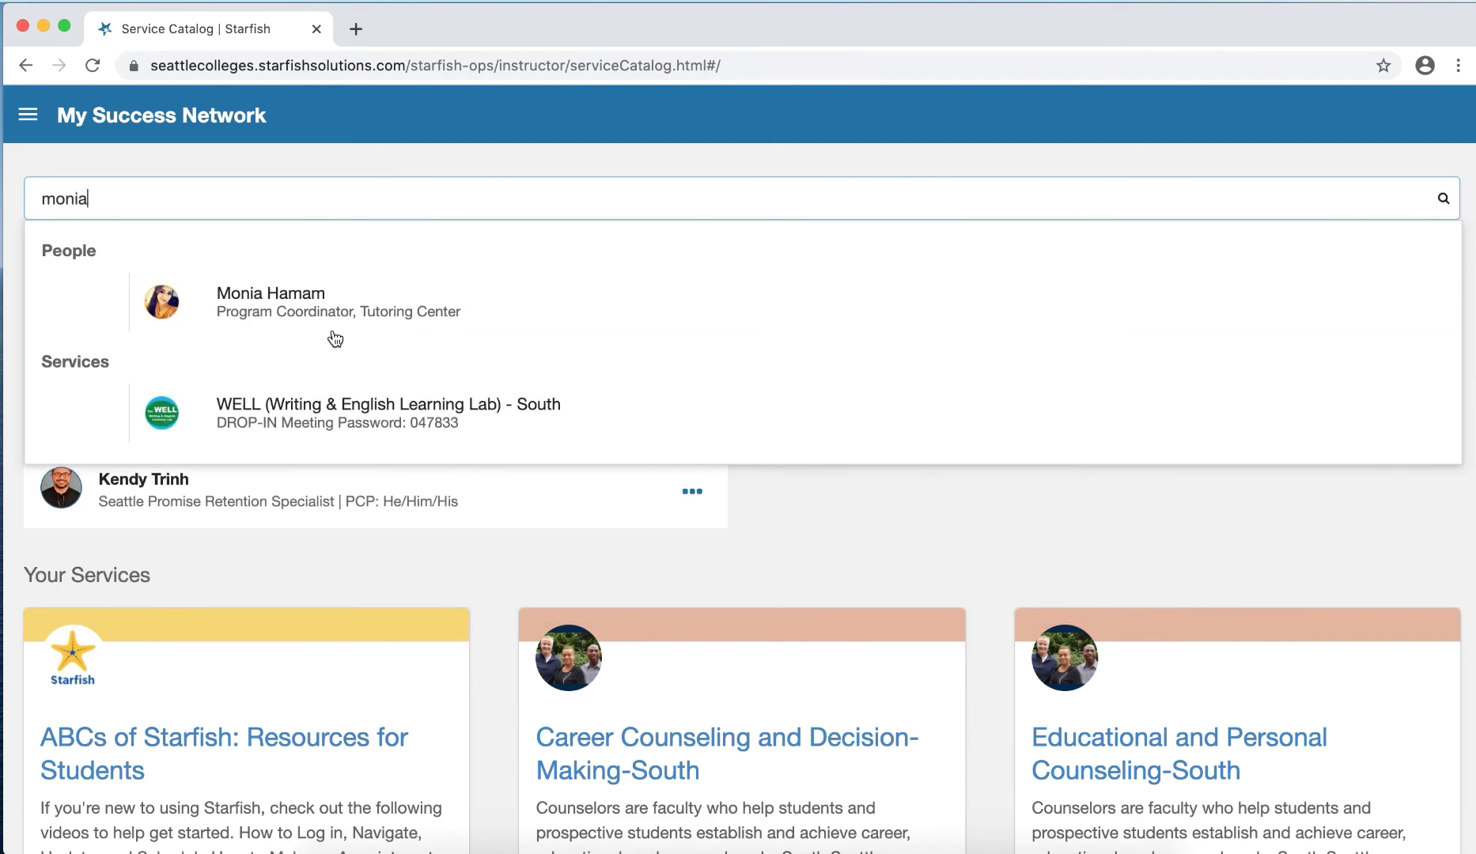
# Clear the name search and search services and people for MAST instead
pyautogui.press('BackSpace')
pyautogui.press('BackSpace')
pyautogui.press('BackSpace')
pyautogui.press('BackSpace')
pyautogui.press('BackSpace')
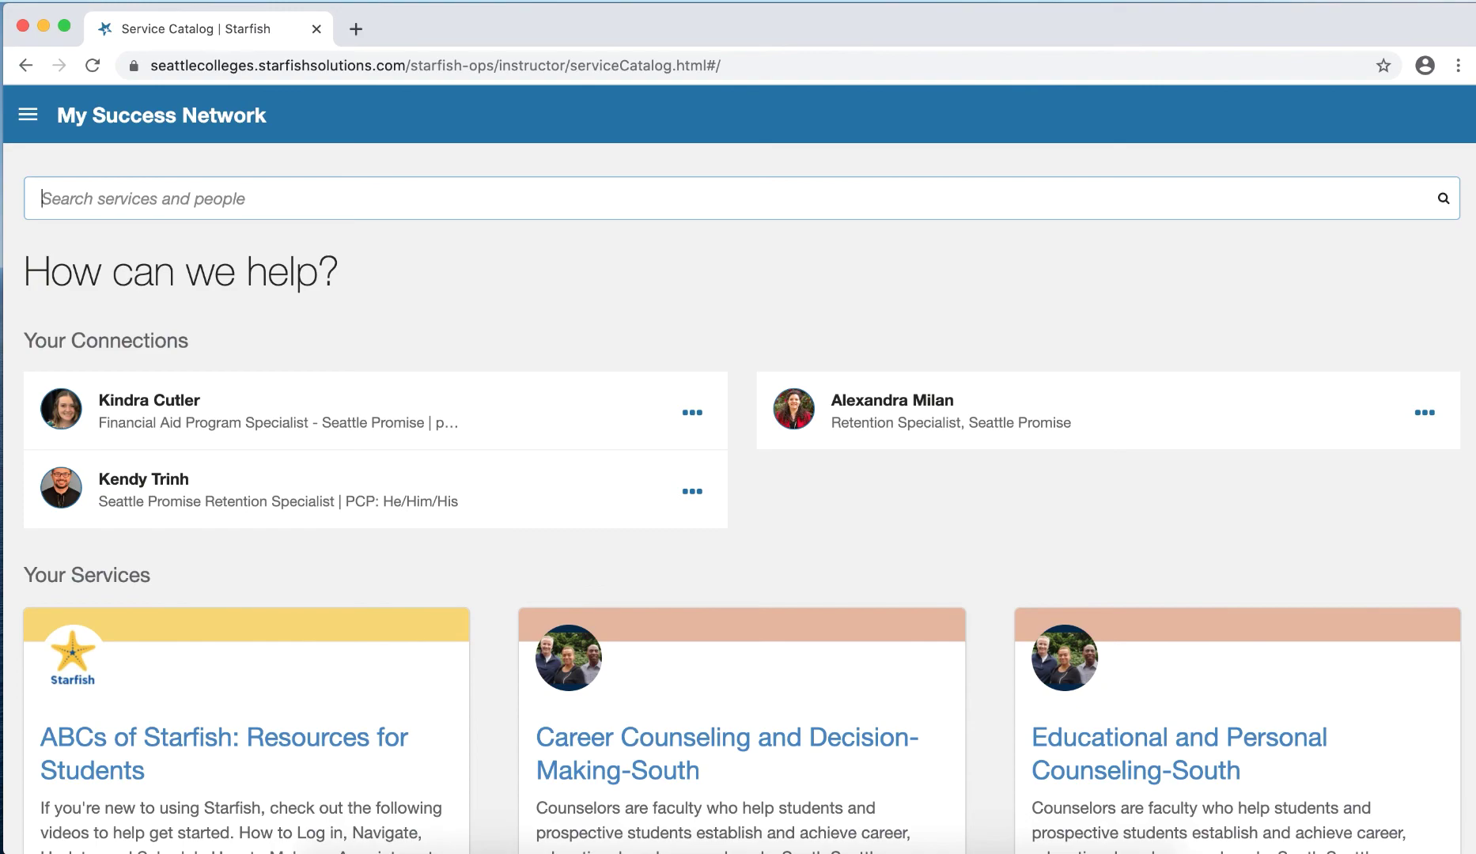
pyautogui.write('MAST')
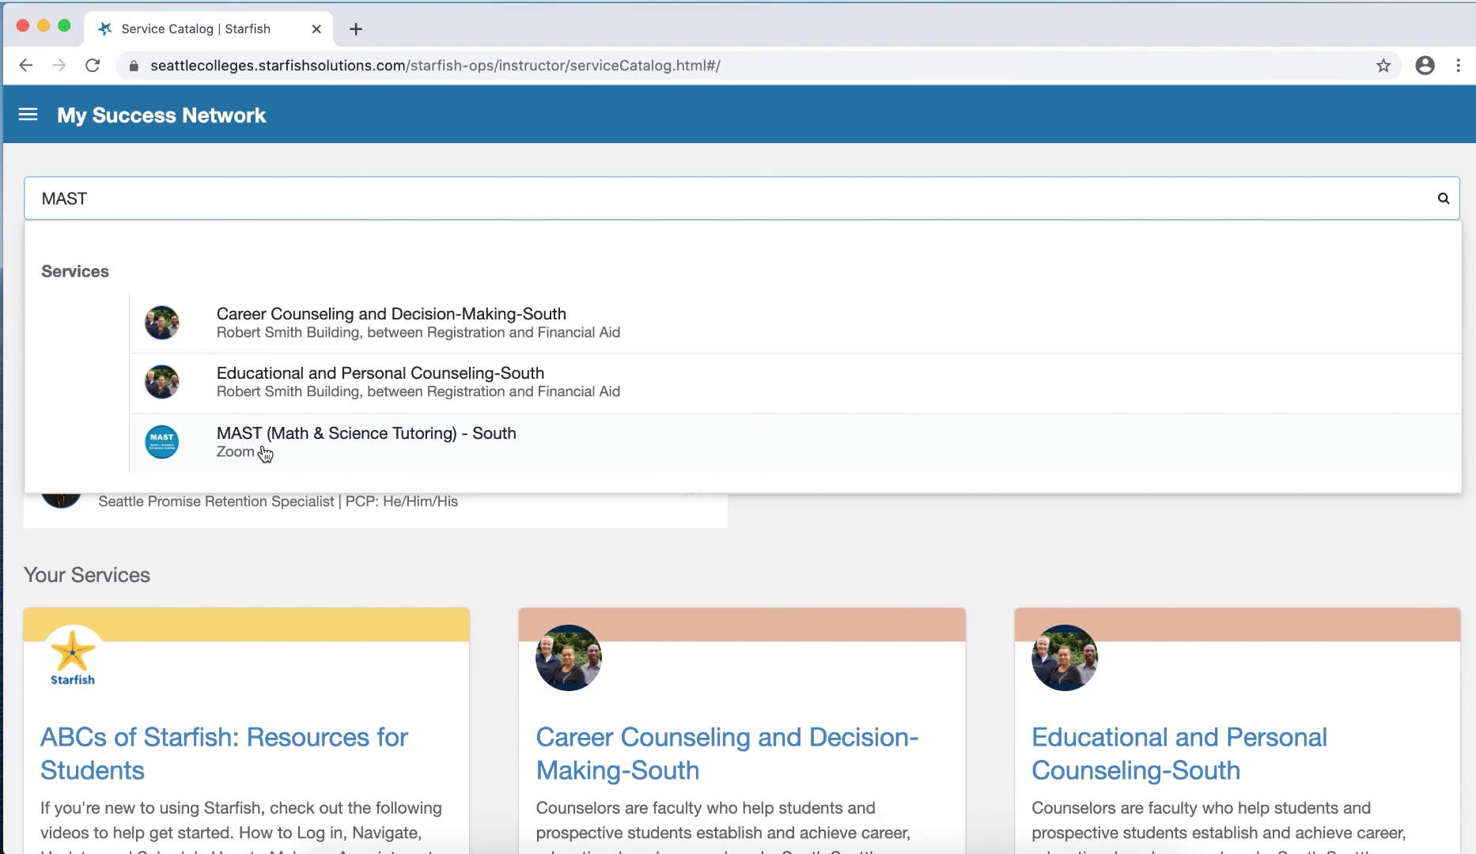
# Look through the remaining service cards, then show the other services and browse them
pyautogui.scroll(-15, 266, 554)
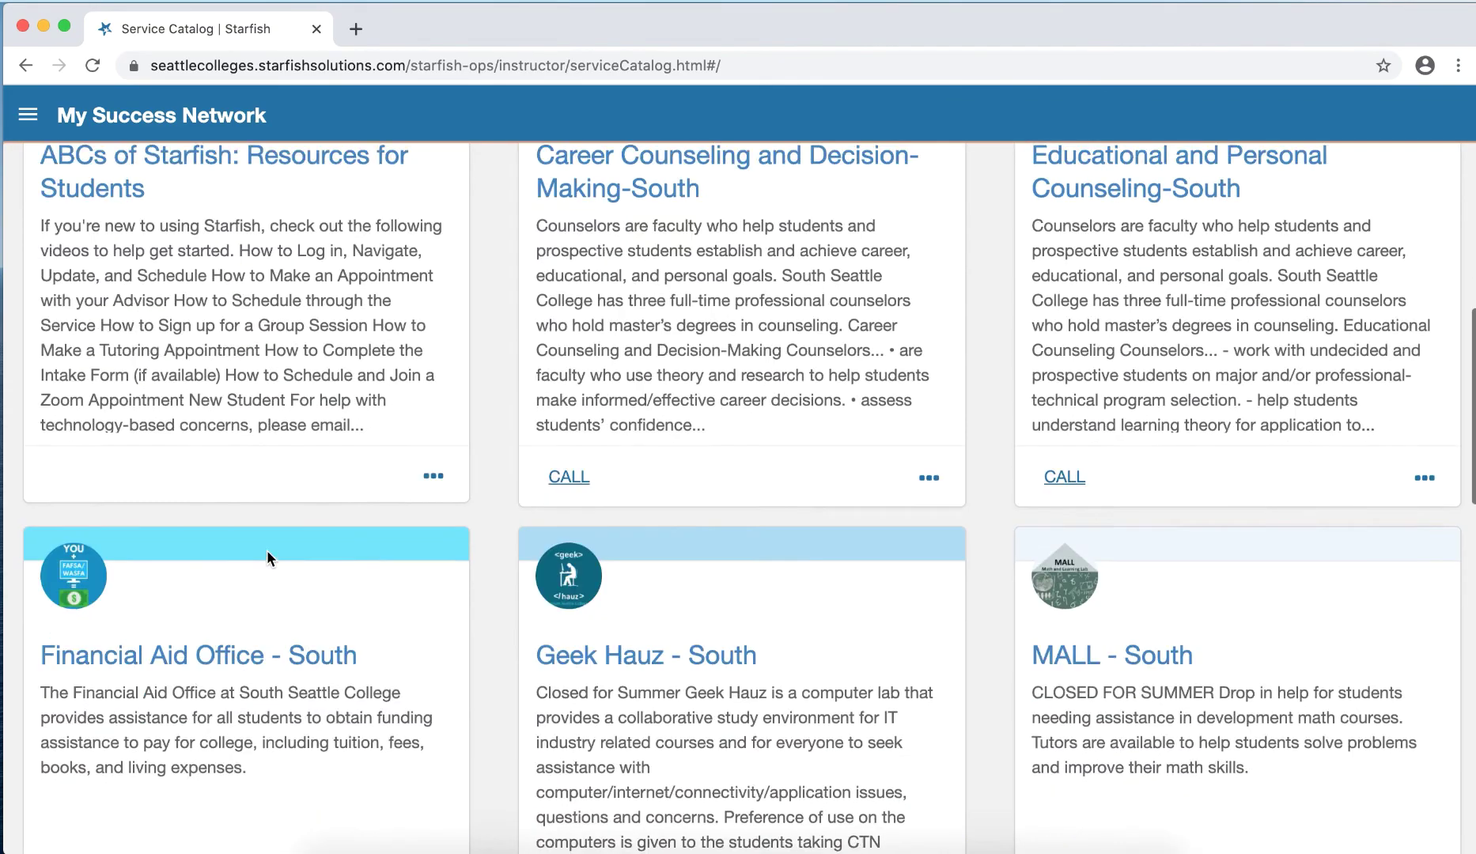
pyautogui.scroll(-8, 267, 550)
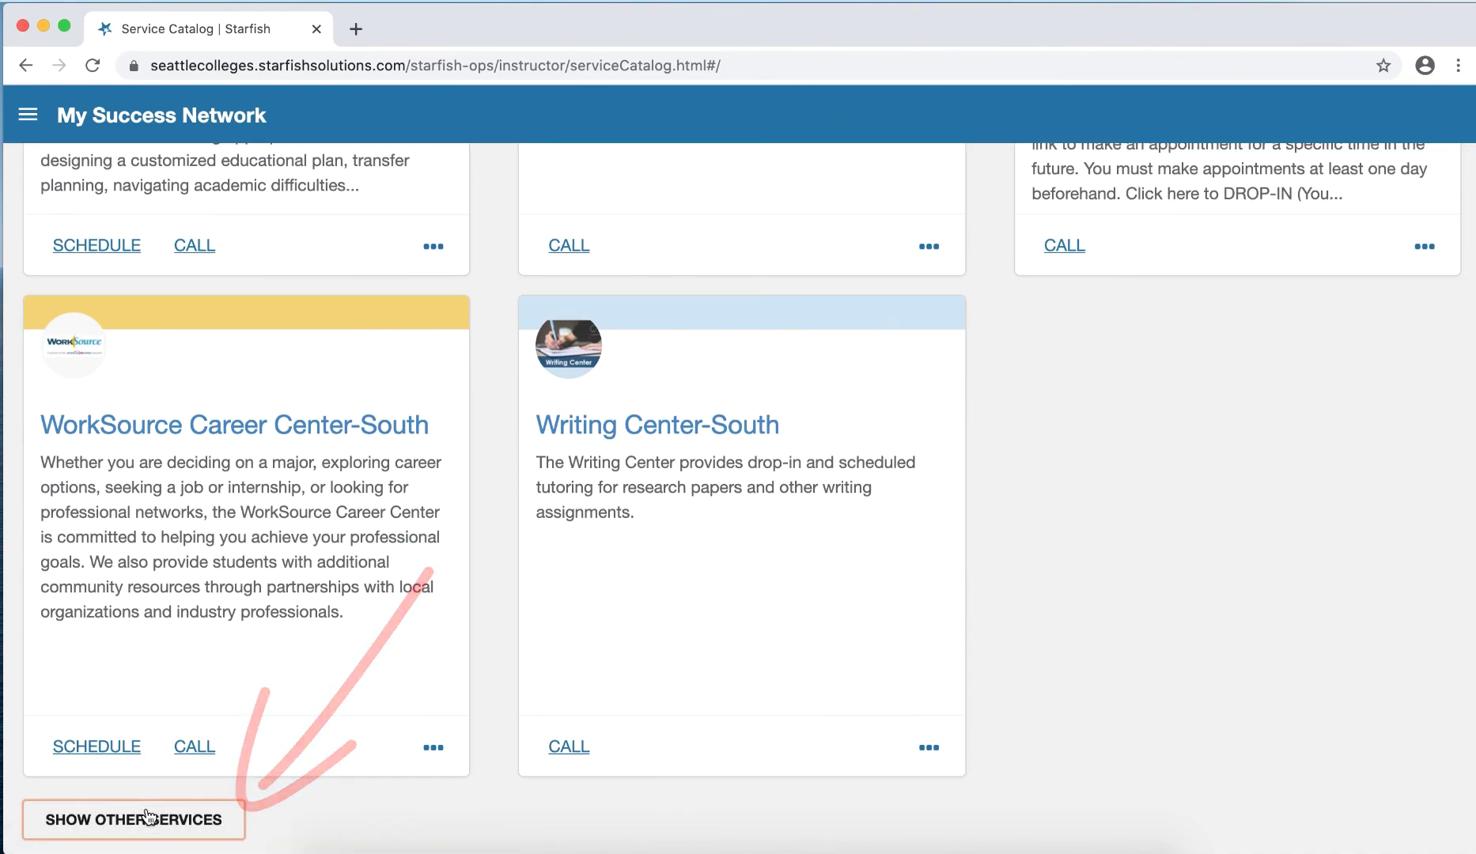
pyautogui.click(148, 817)
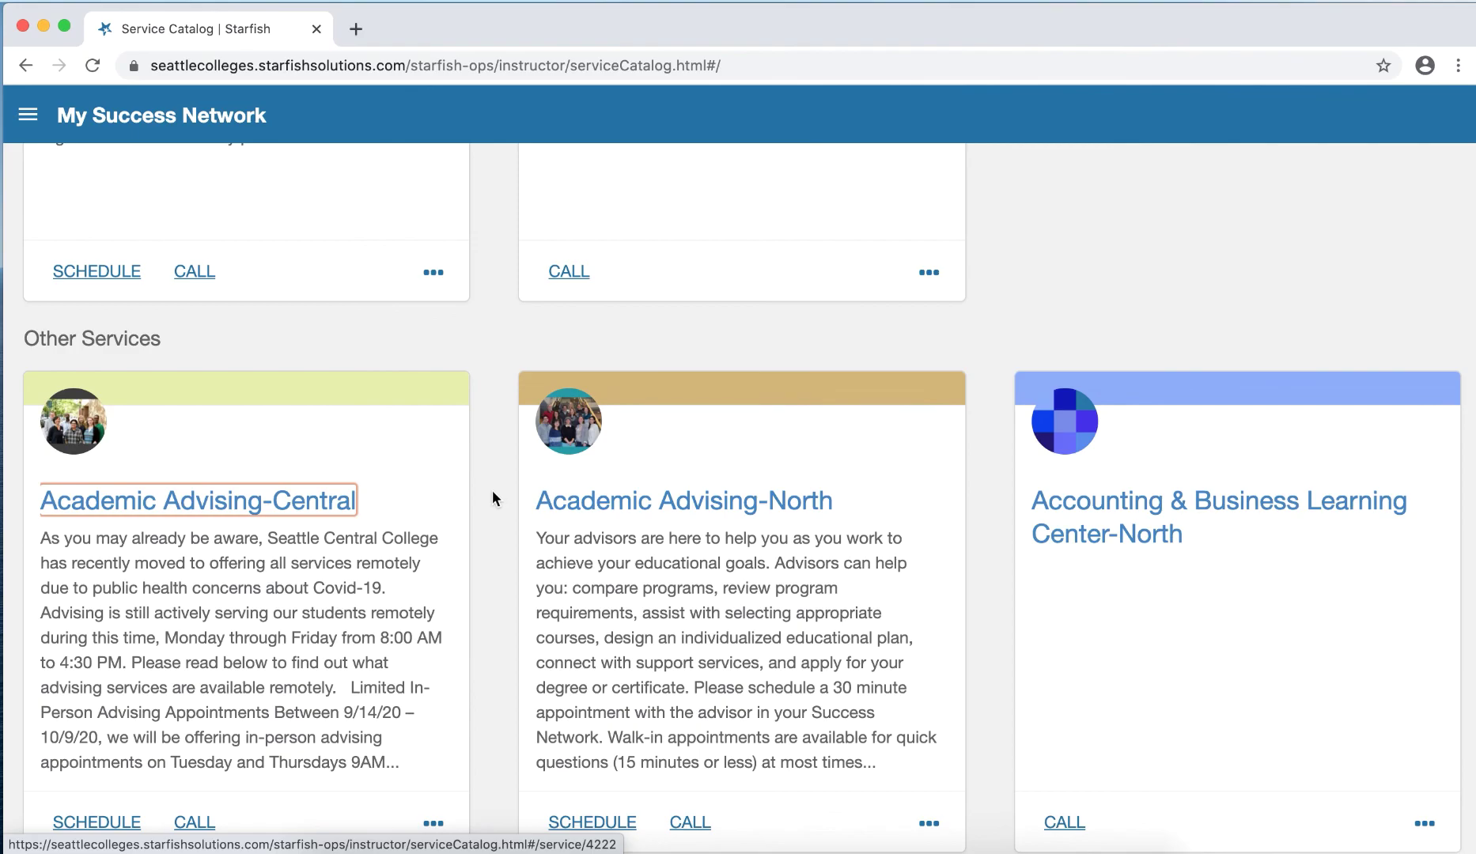
pyautogui.scroll(-2, 491, 490)
pyautogui.scroll(-3, 491, 490)
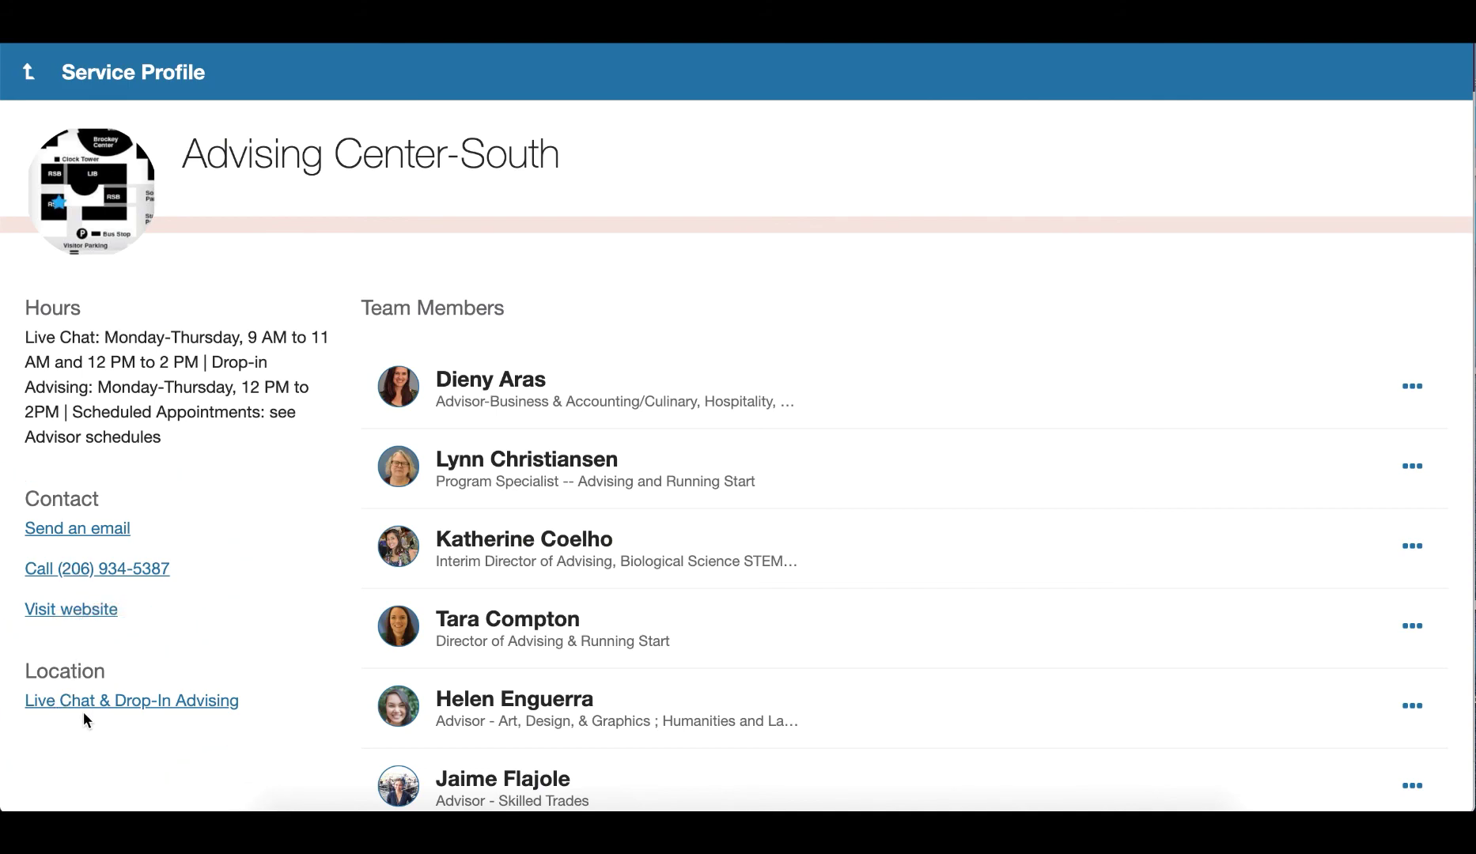
# Examine the team members and their roles on the Advising Center-South service profile
pyautogui.scroll(-2, 436, 581)
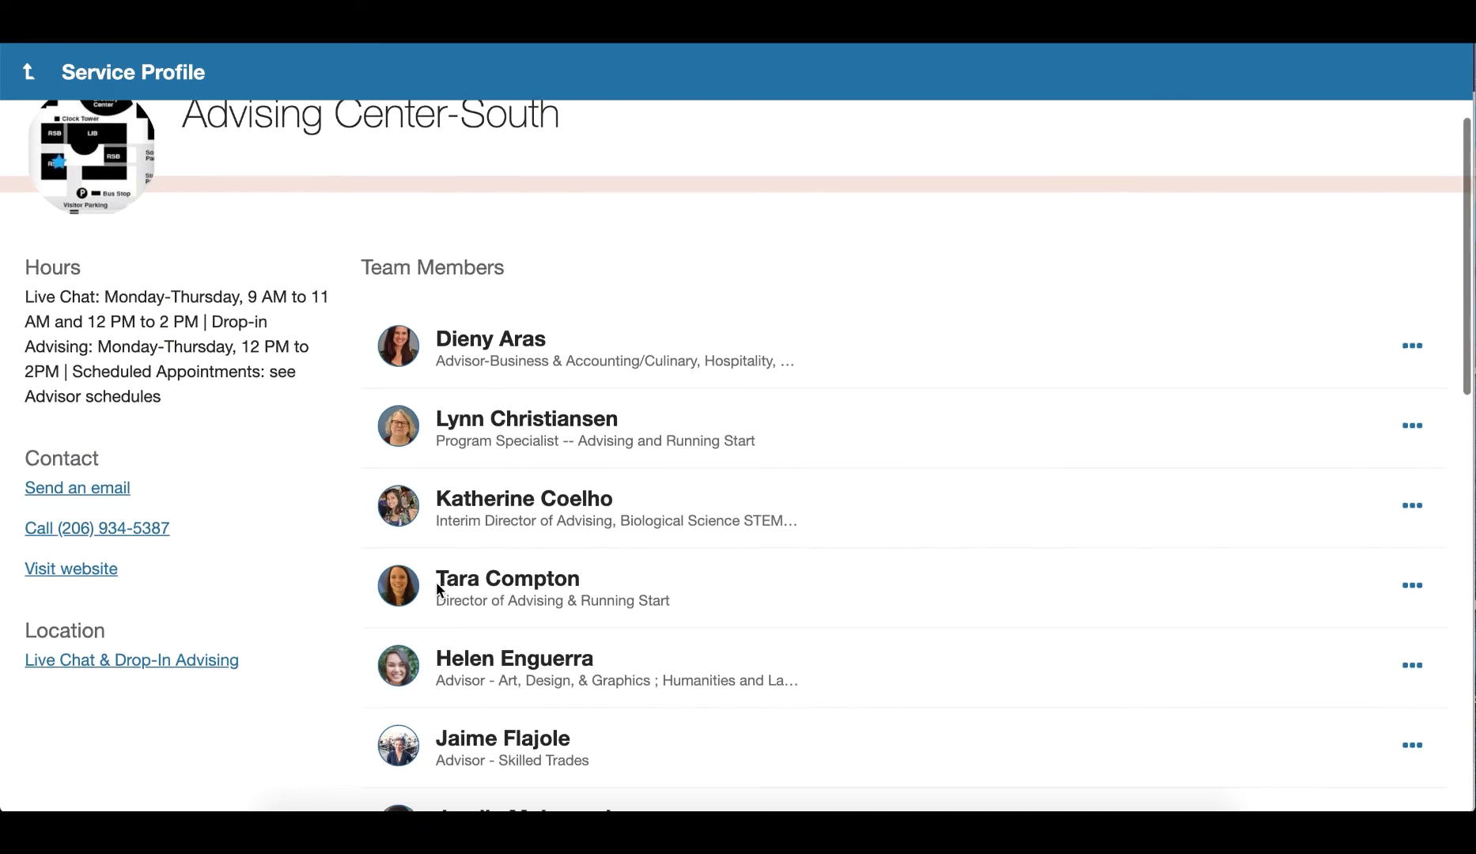
pyautogui.scroll(-3, 721, 409)
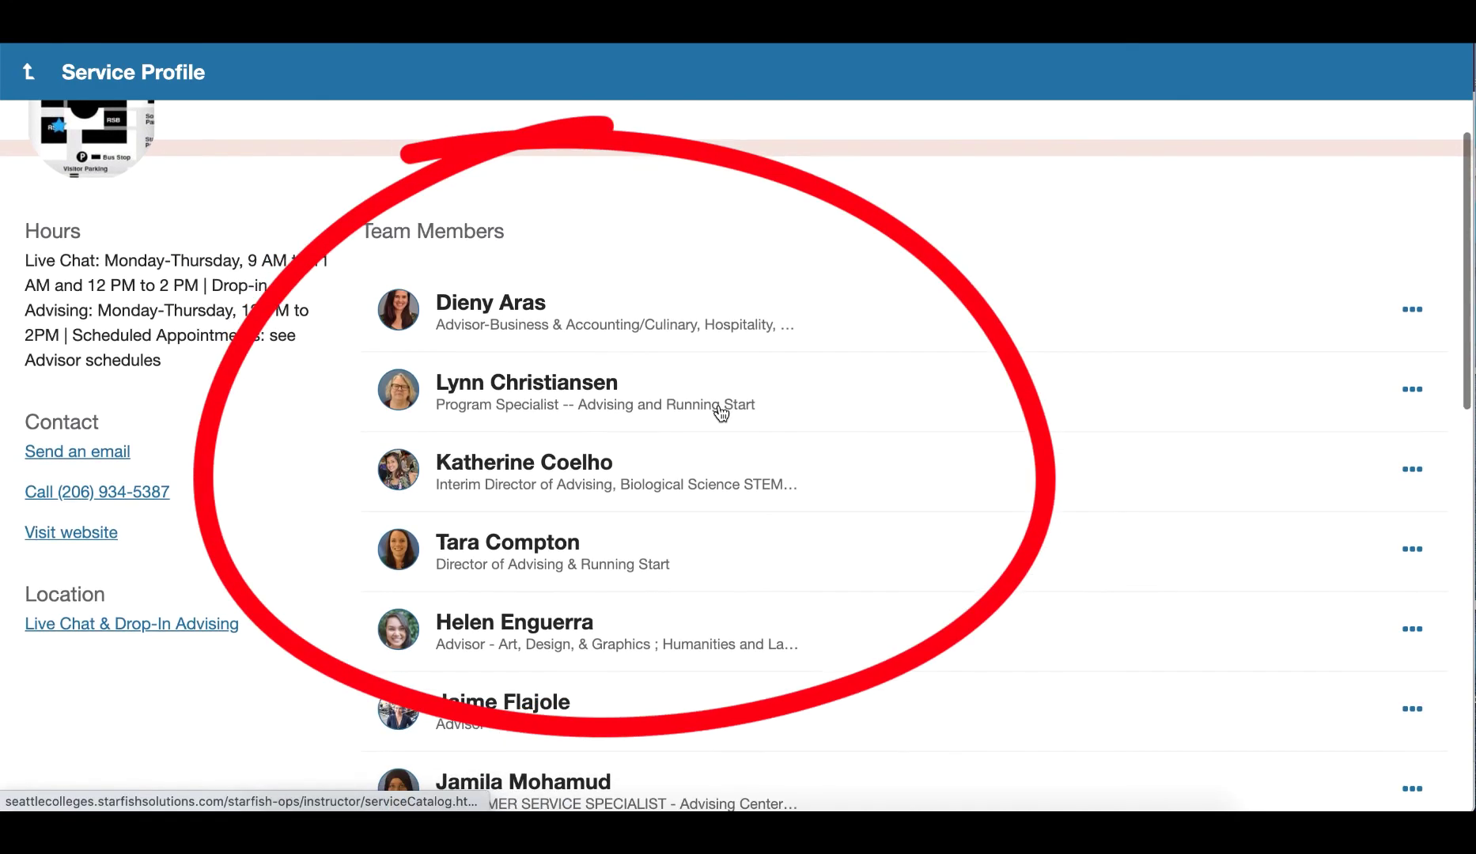
pyautogui.scroll(-1, 721, 411)
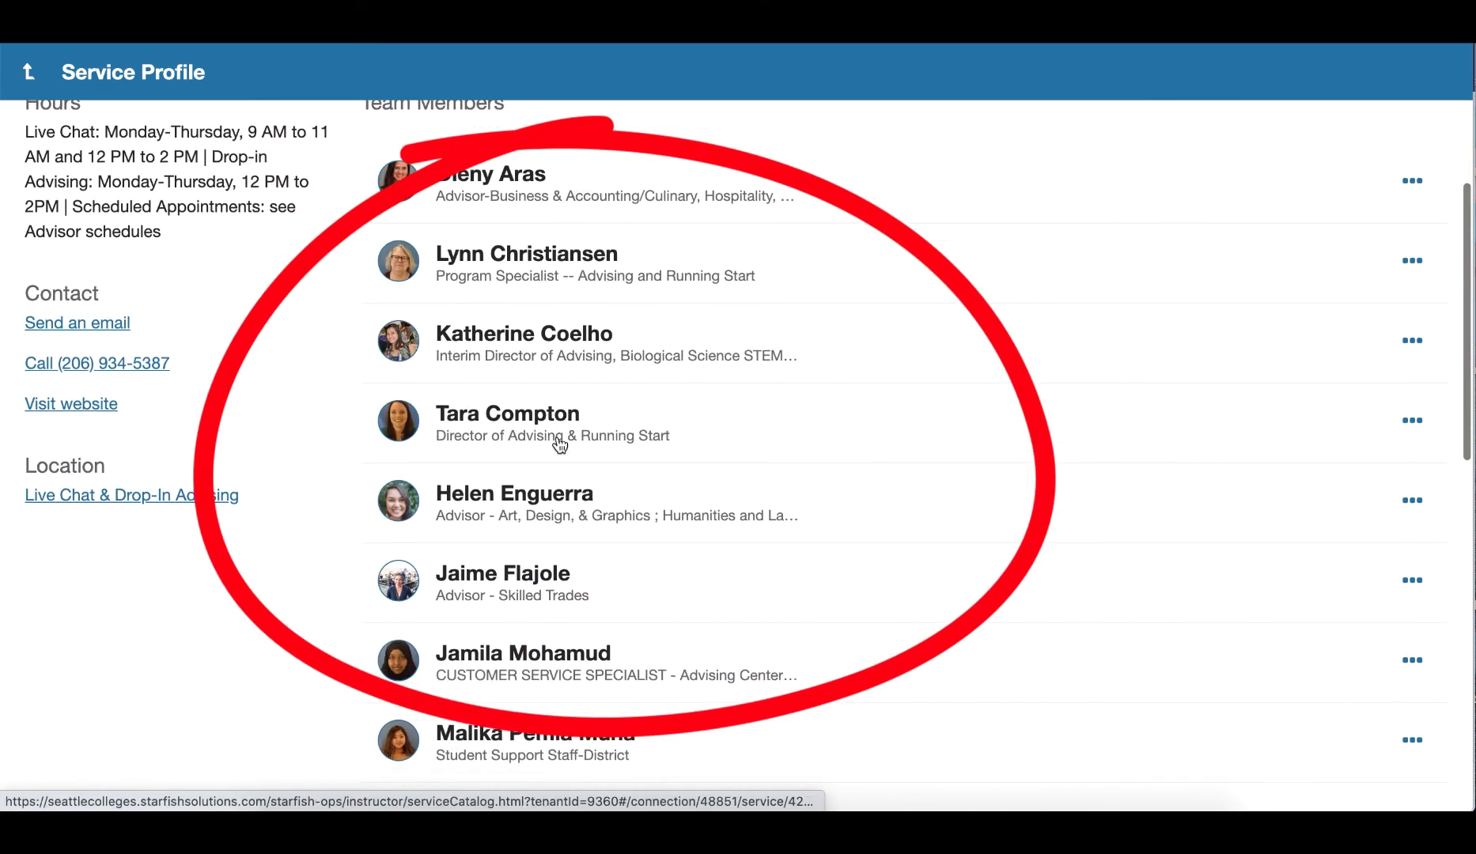
pyautogui.scroll(-15, 558, 448)
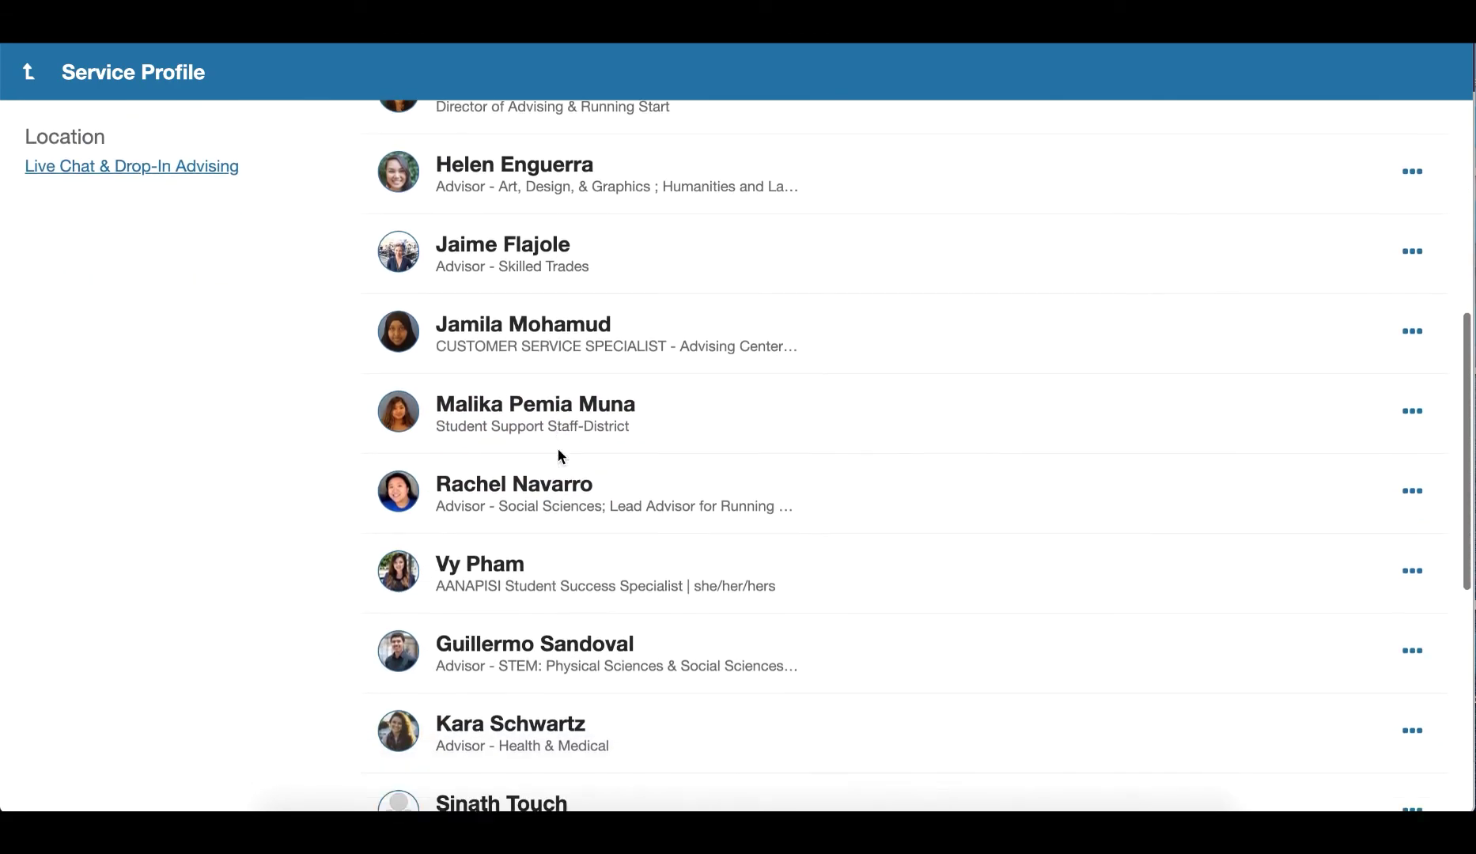
pyautogui.scroll(-5, 559, 451)
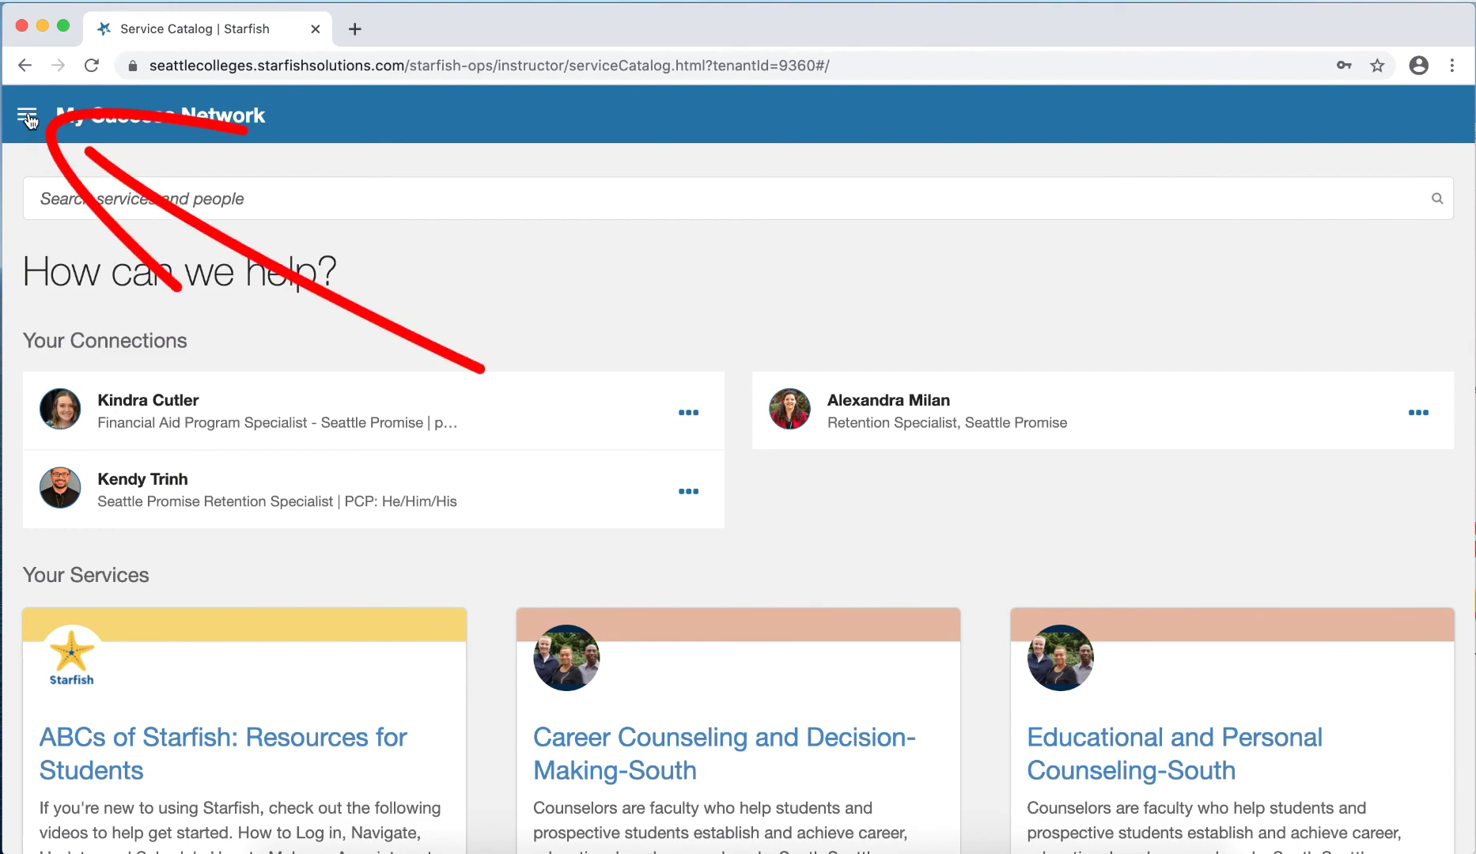
# Open Edit Profile for the student account and review the photo option, contact information and time zone settings
pyautogui.click(27, 115)
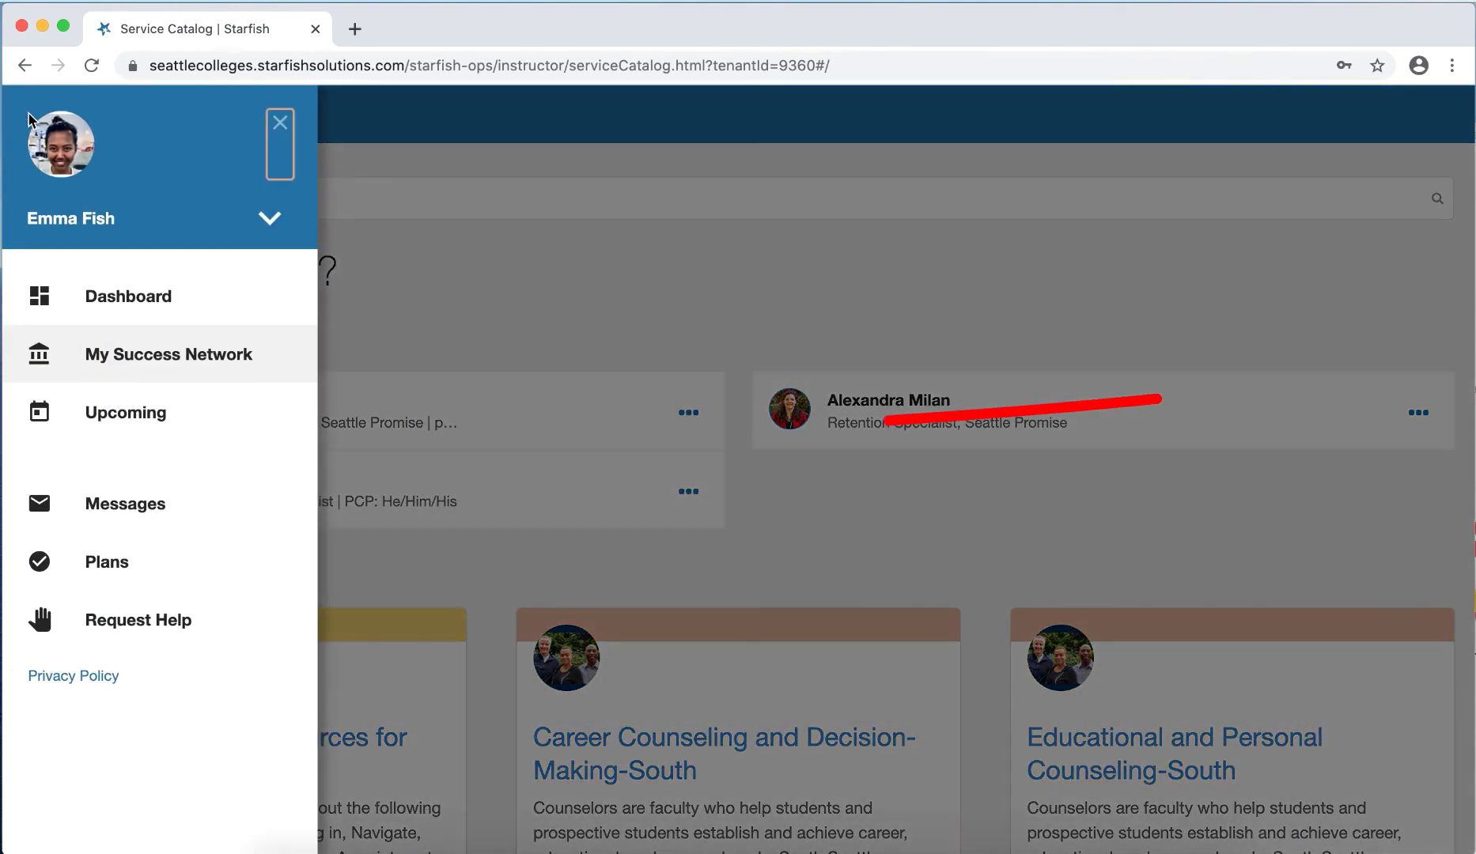
pyautogui.click(270, 221)
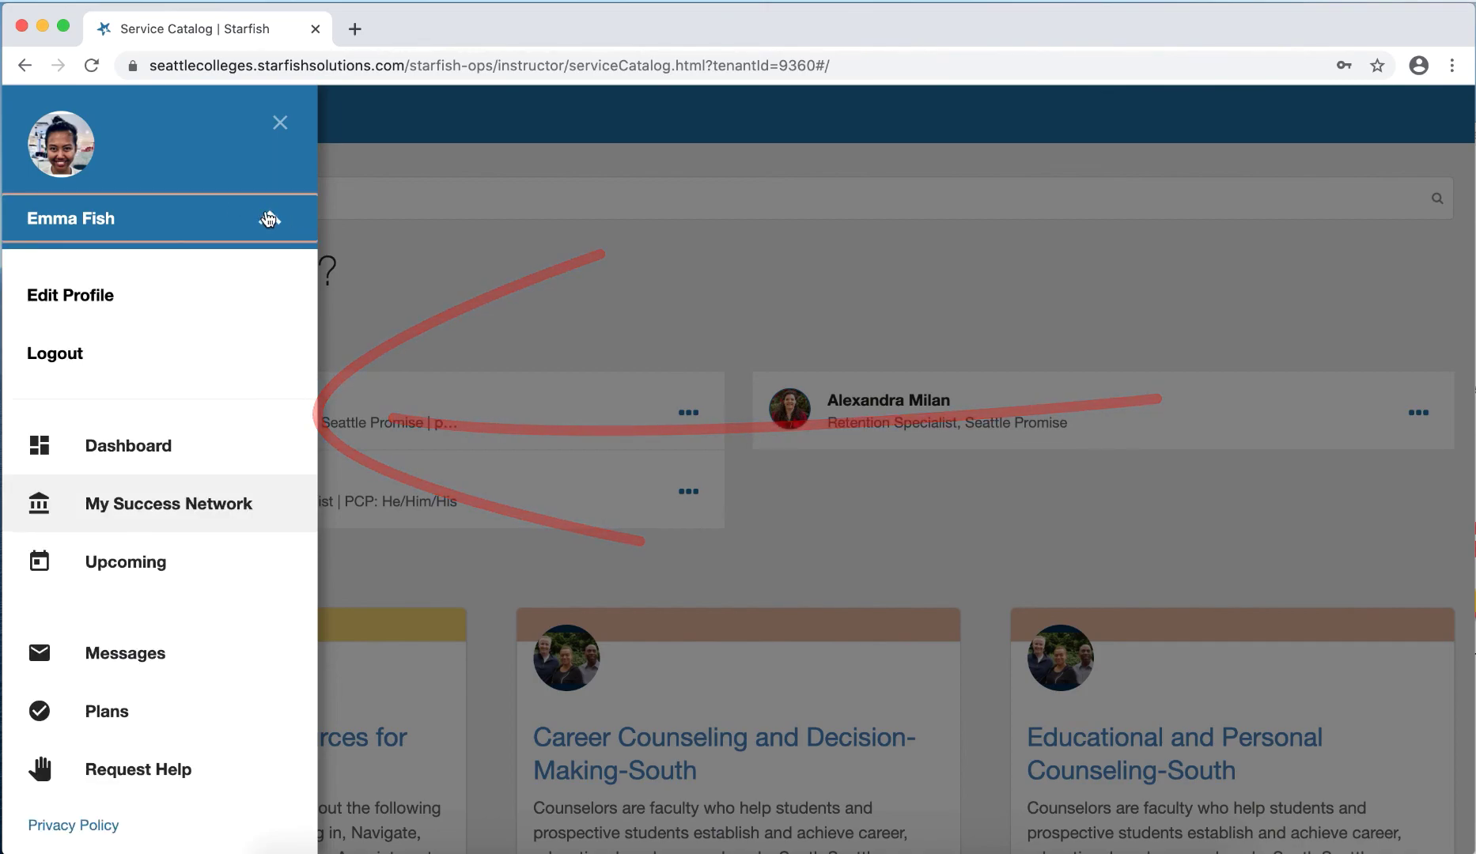
pyautogui.click(162, 302)
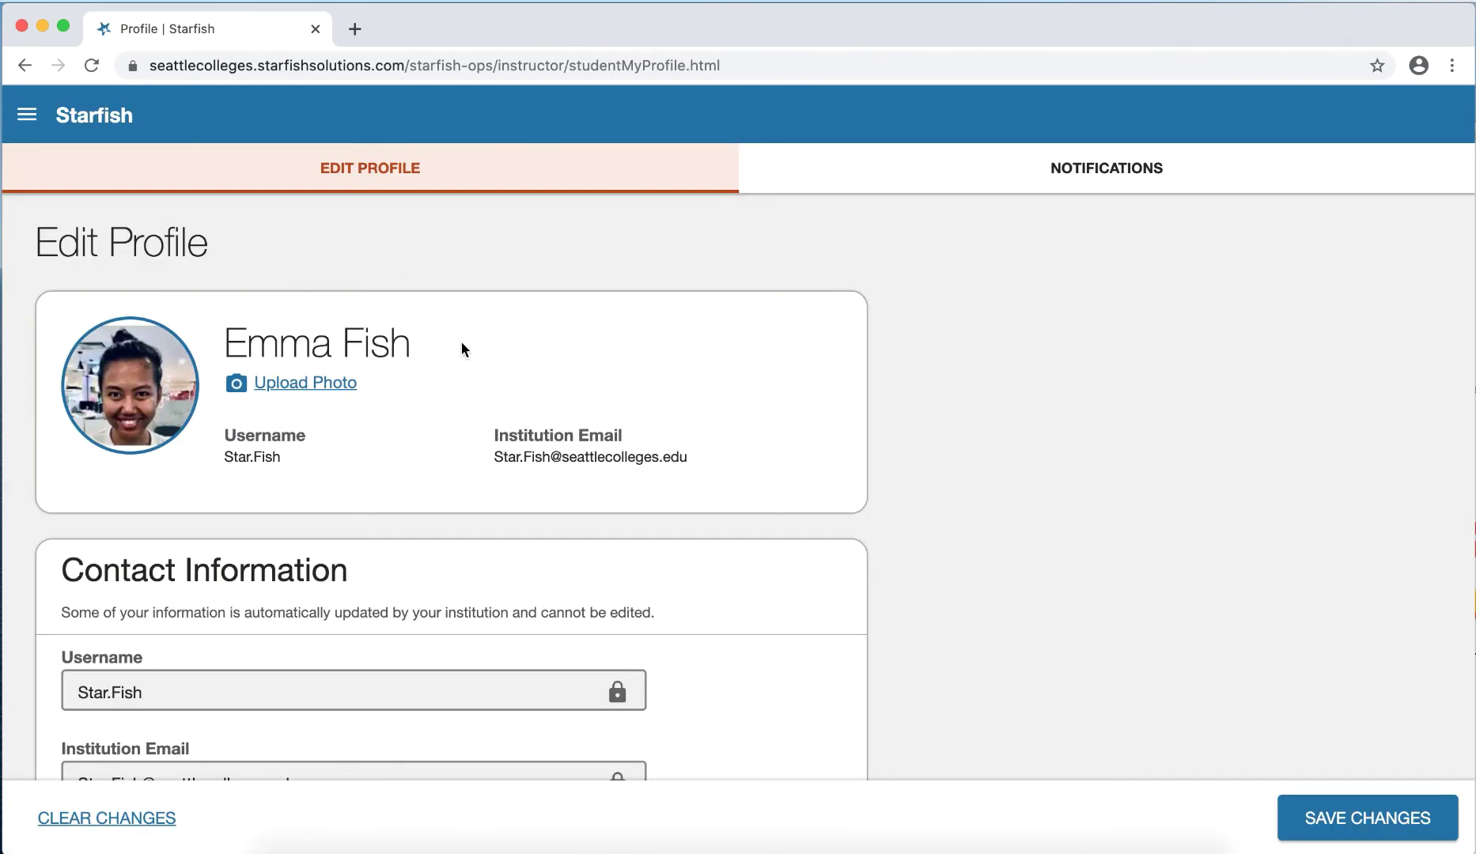
pyautogui.scroll(-1, 446, 593)
pyautogui.scroll(-10, 447, 593)
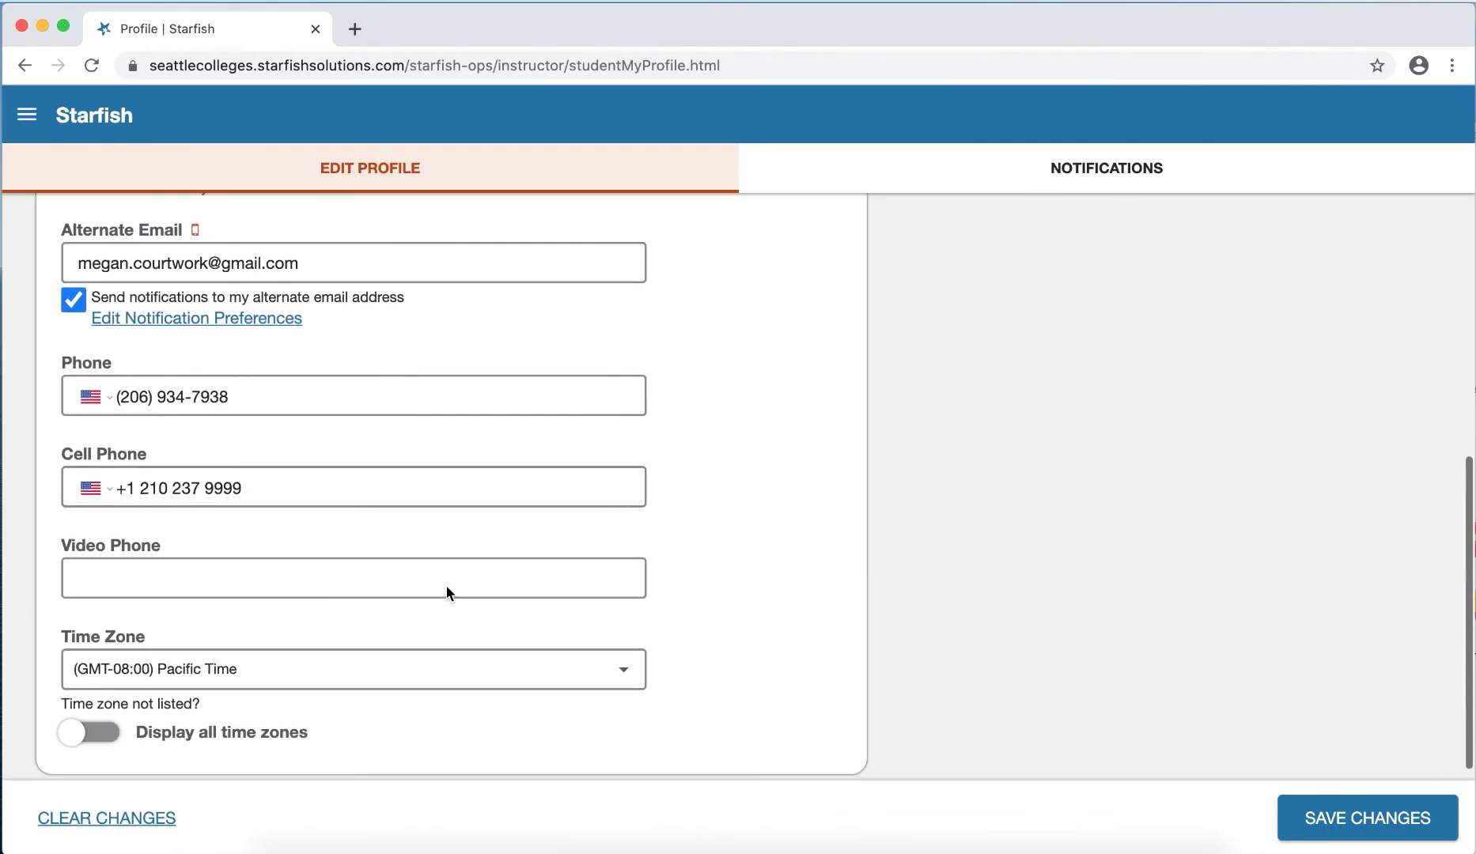
pyautogui.scroll(12, 446, 588)
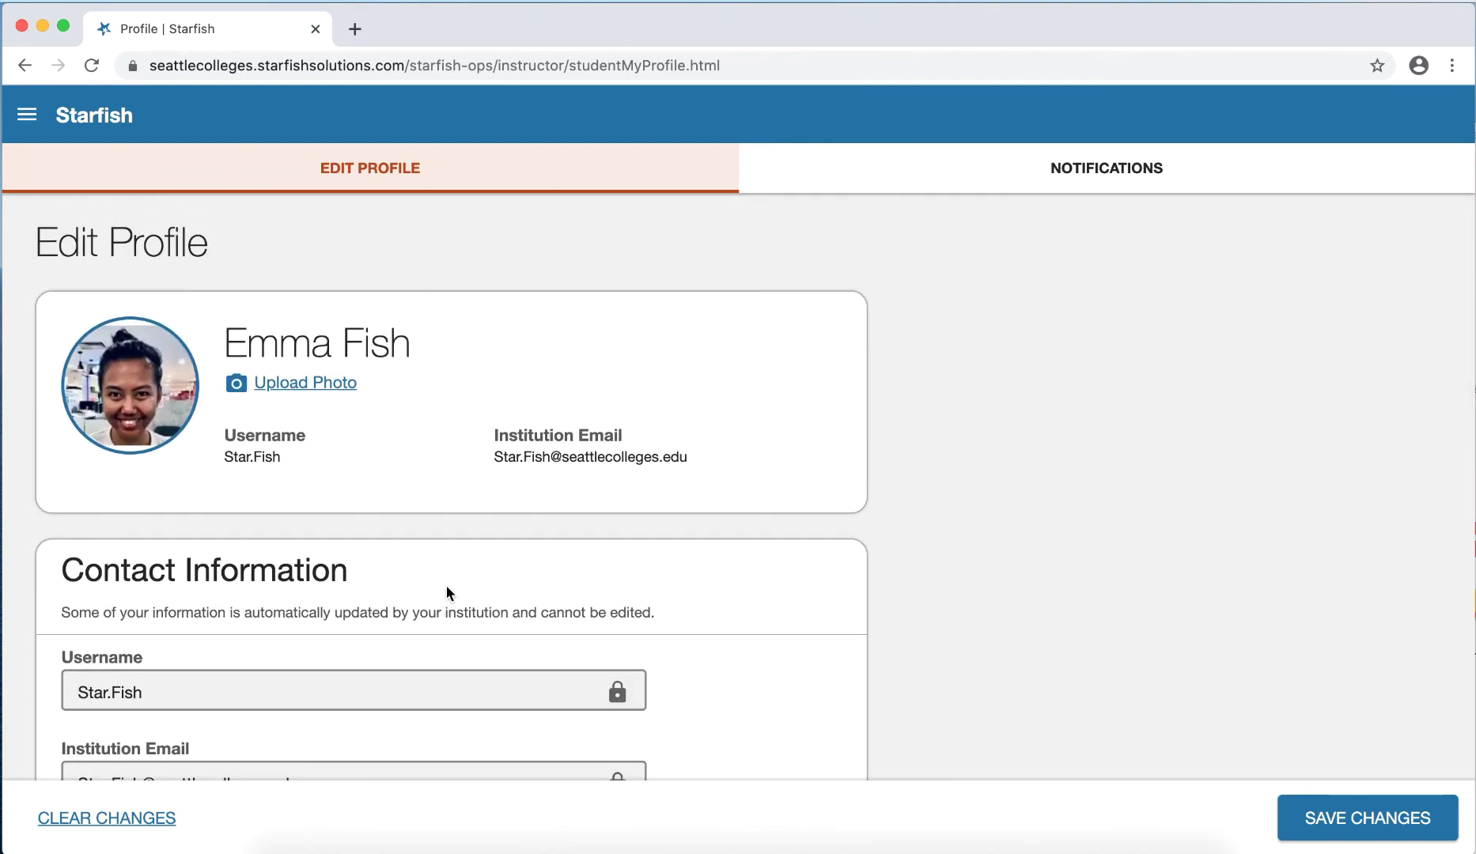
pyautogui.scroll(-4, 461, 550)
pyautogui.scroll(2, 461, 549)
pyautogui.scroll(2, 462, 543)
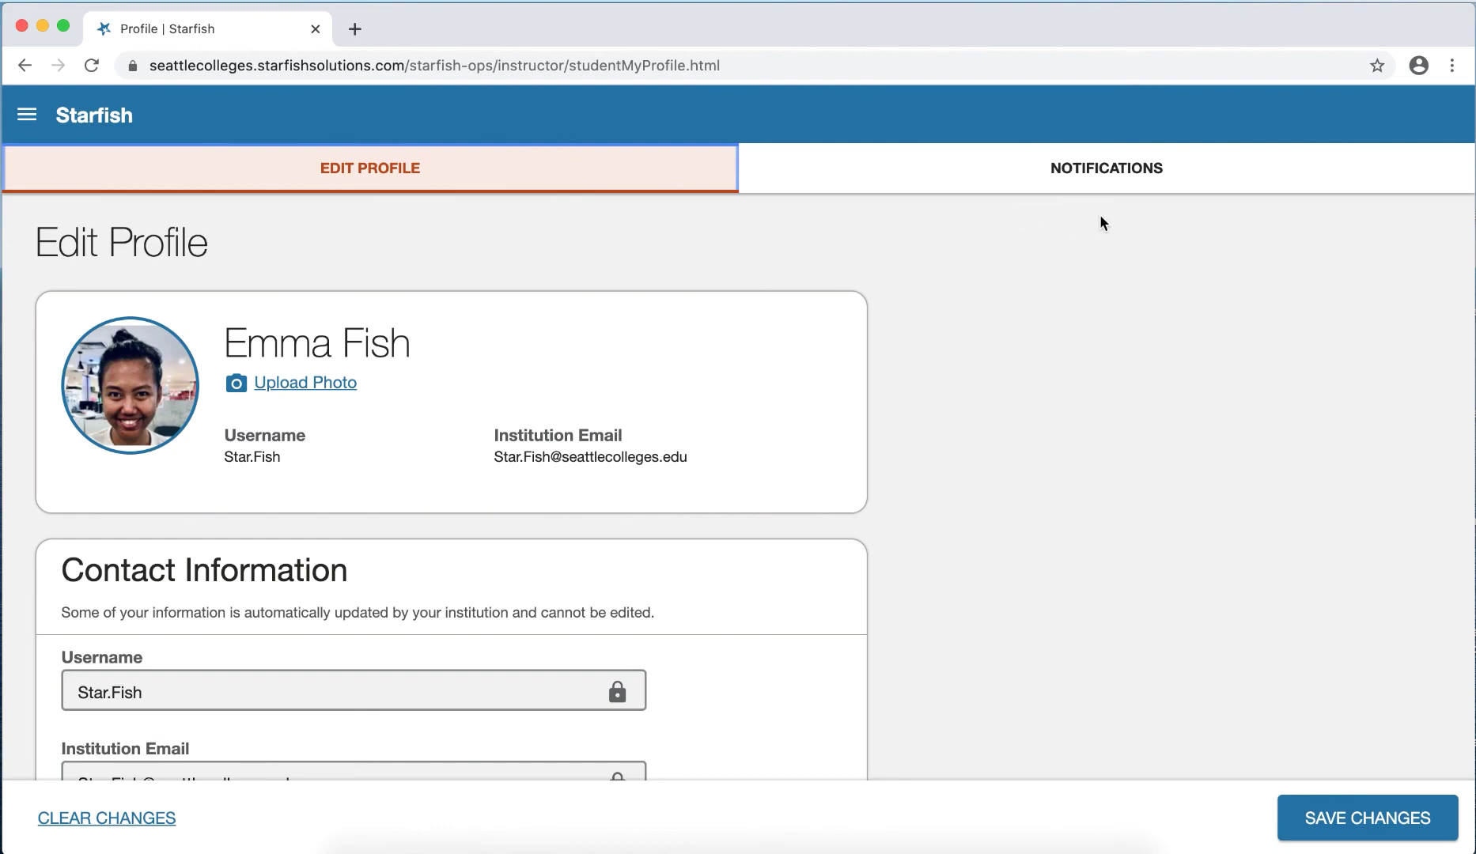
# Open the Notifications preferences, check the alternate email and appointment reminder settings, and save them
pyautogui.click(1123, 178)
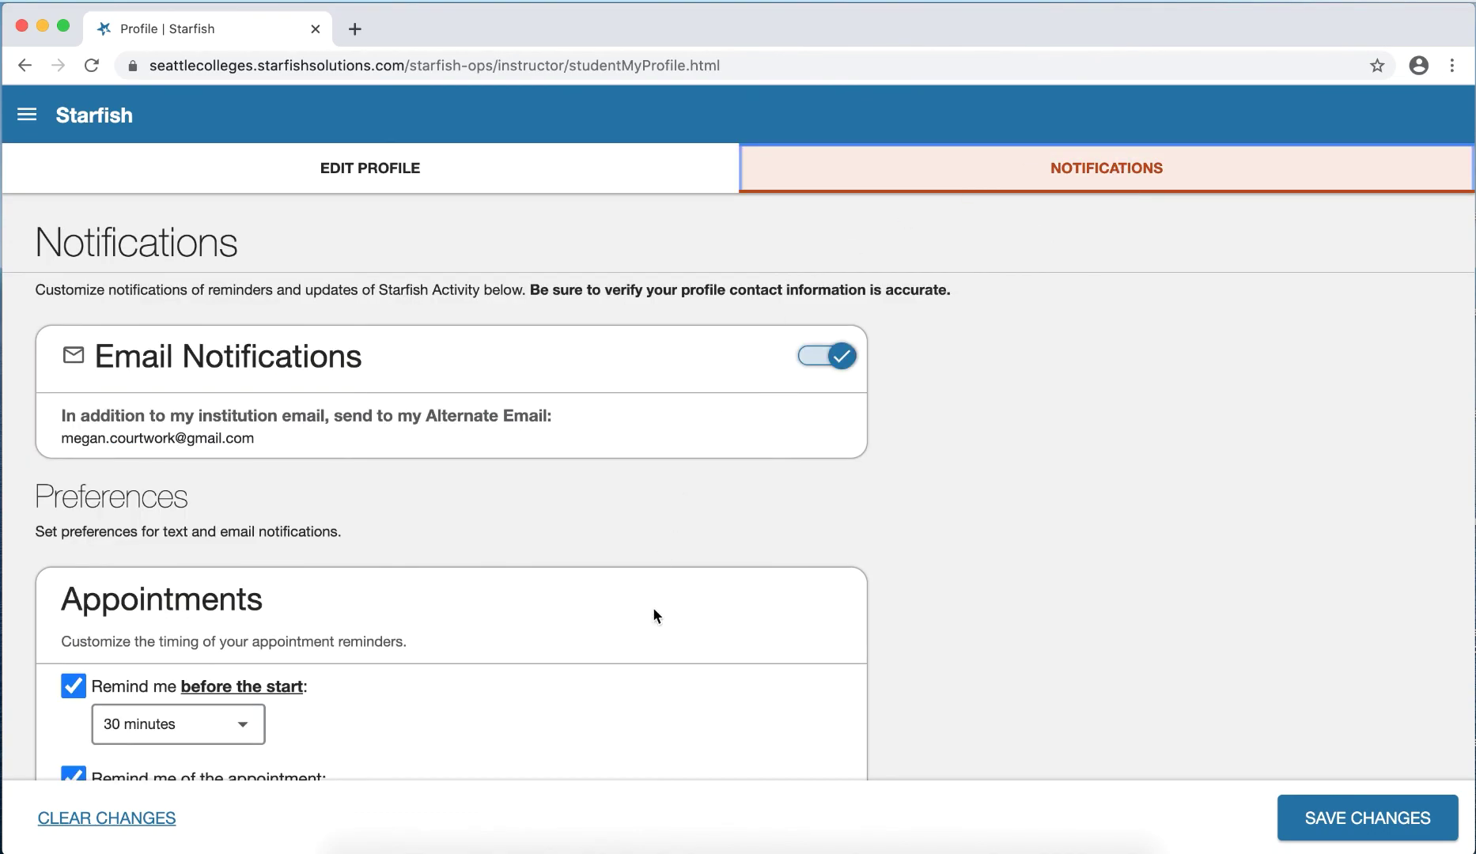
pyautogui.scroll(-1, 652, 613)
pyautogui.scroll(1, 654, 609)
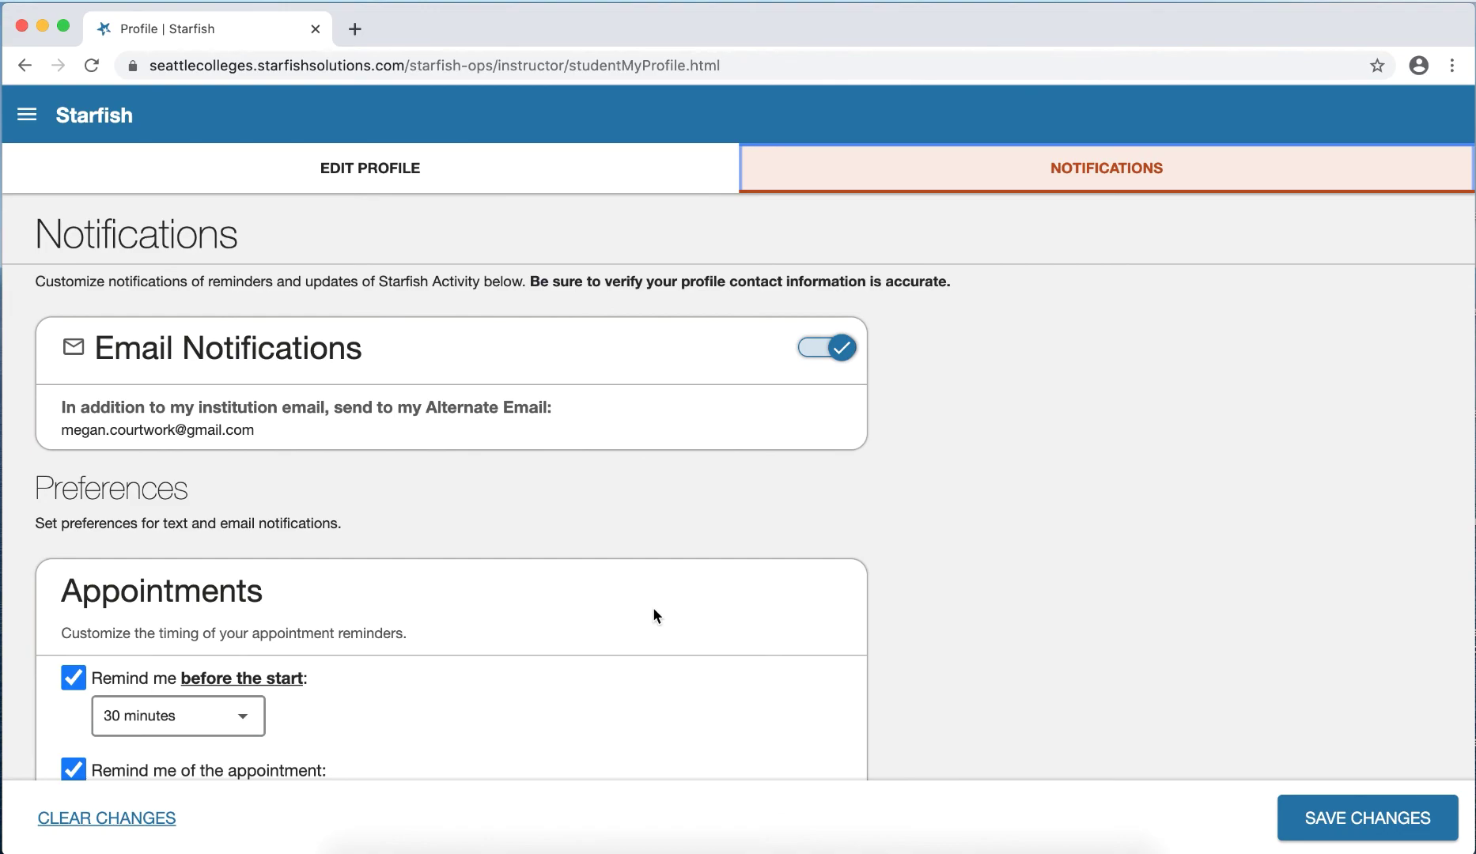
pyautogui.scroll(-3, 583, 608)
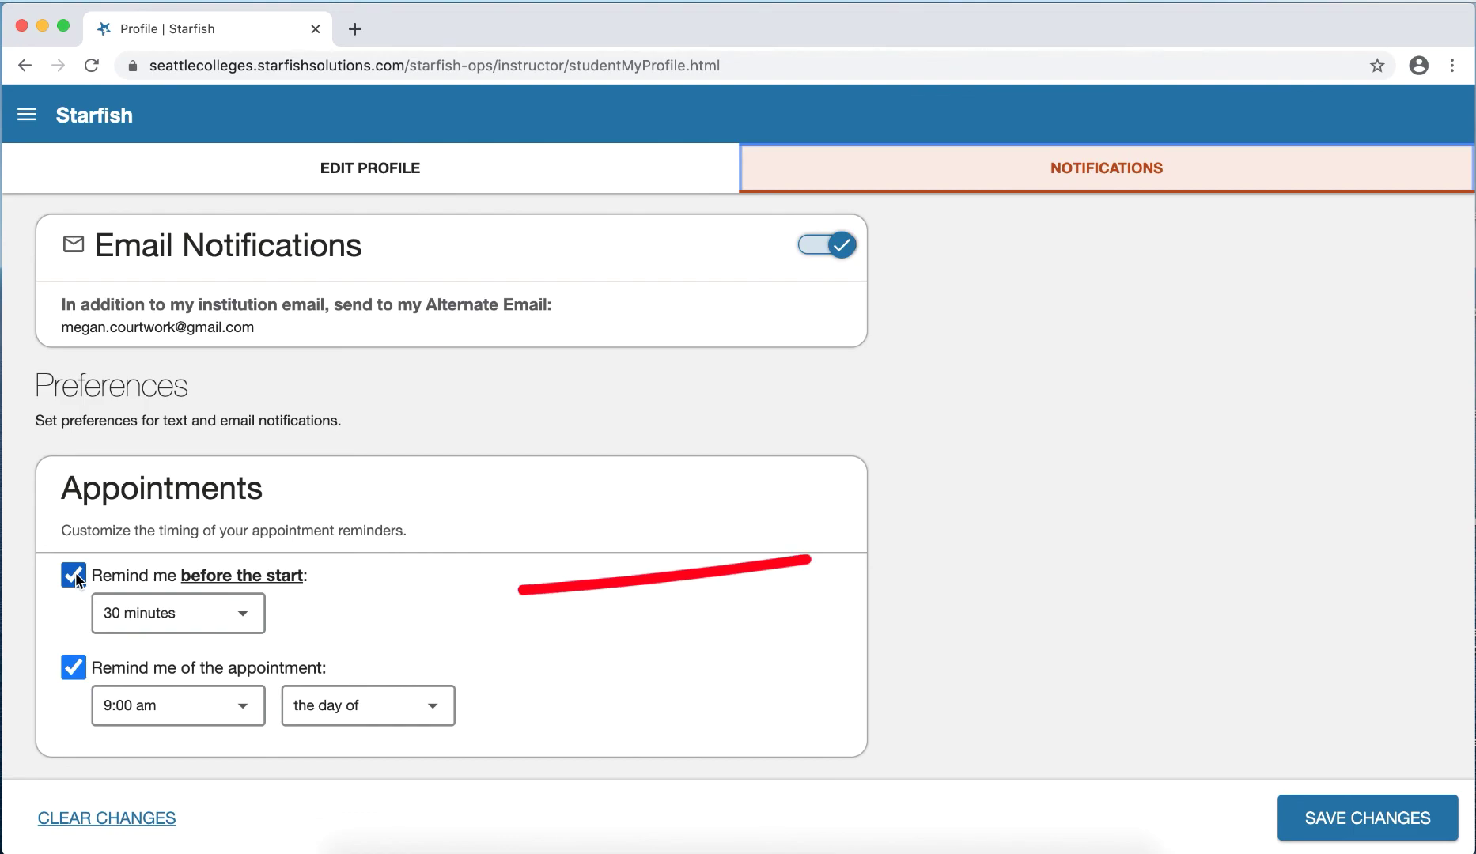
pyautogui.click(1353, 823)
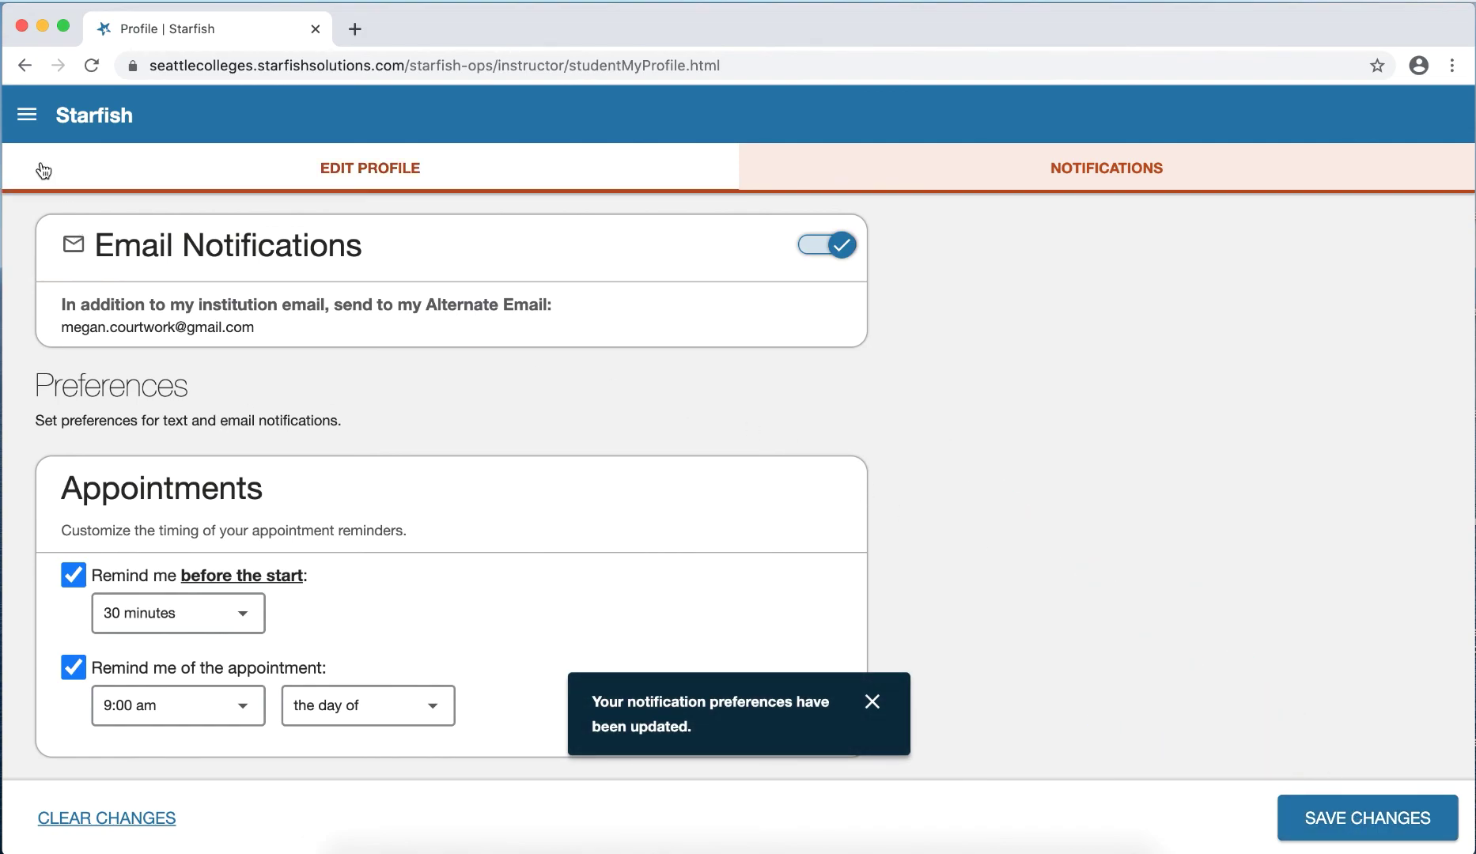
# Open the Dashboard and view the details of the September 18, 2020 appointment in the calendar, then close them
pyautogui.click(28, 116)
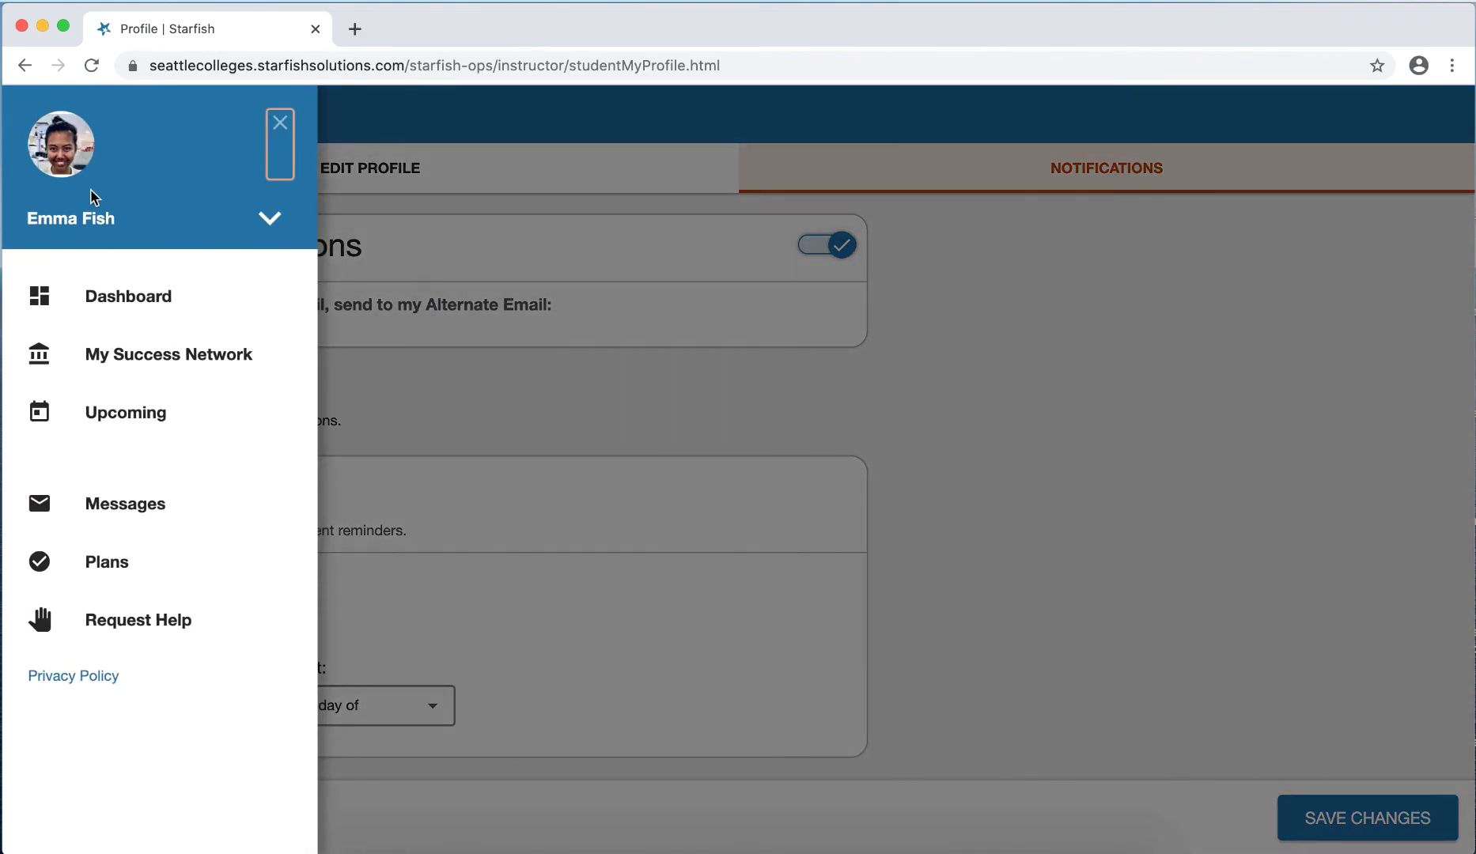
pyautogui.click(117, 303)
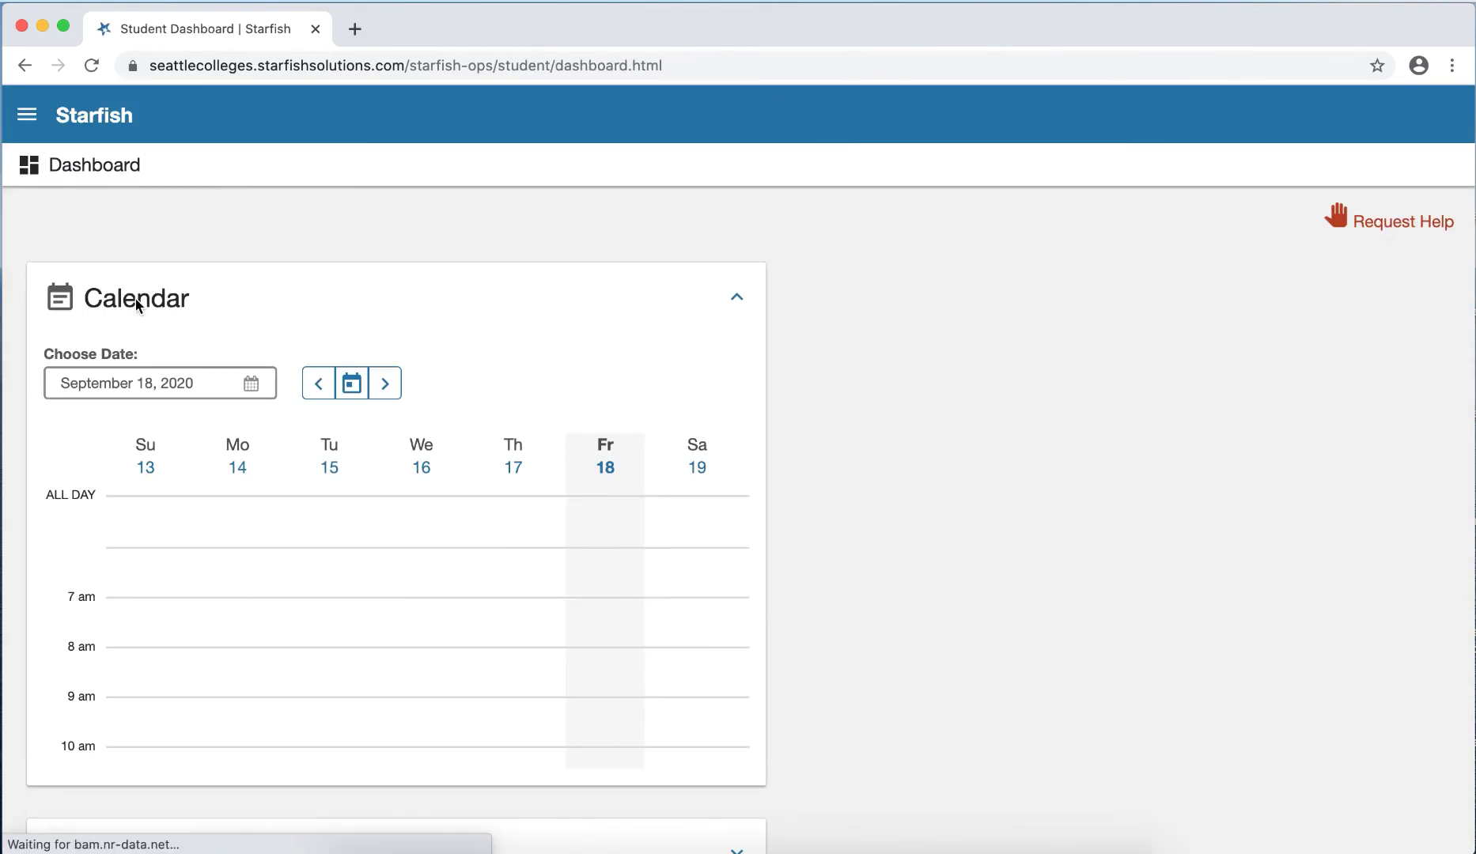
pyautogui.scroll(-5, 342, 566)
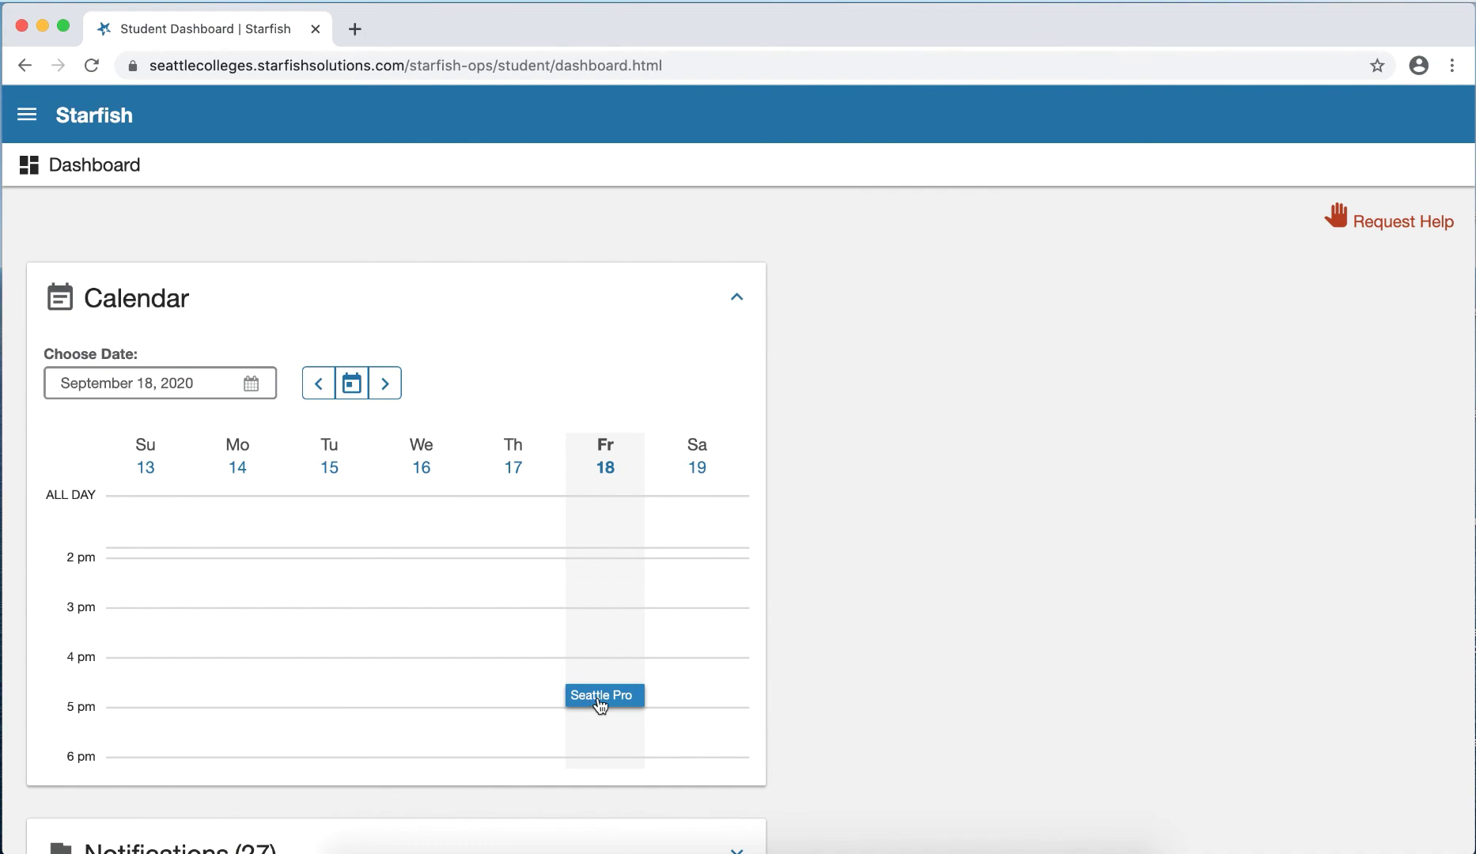
pyautogui.click(601, 698)
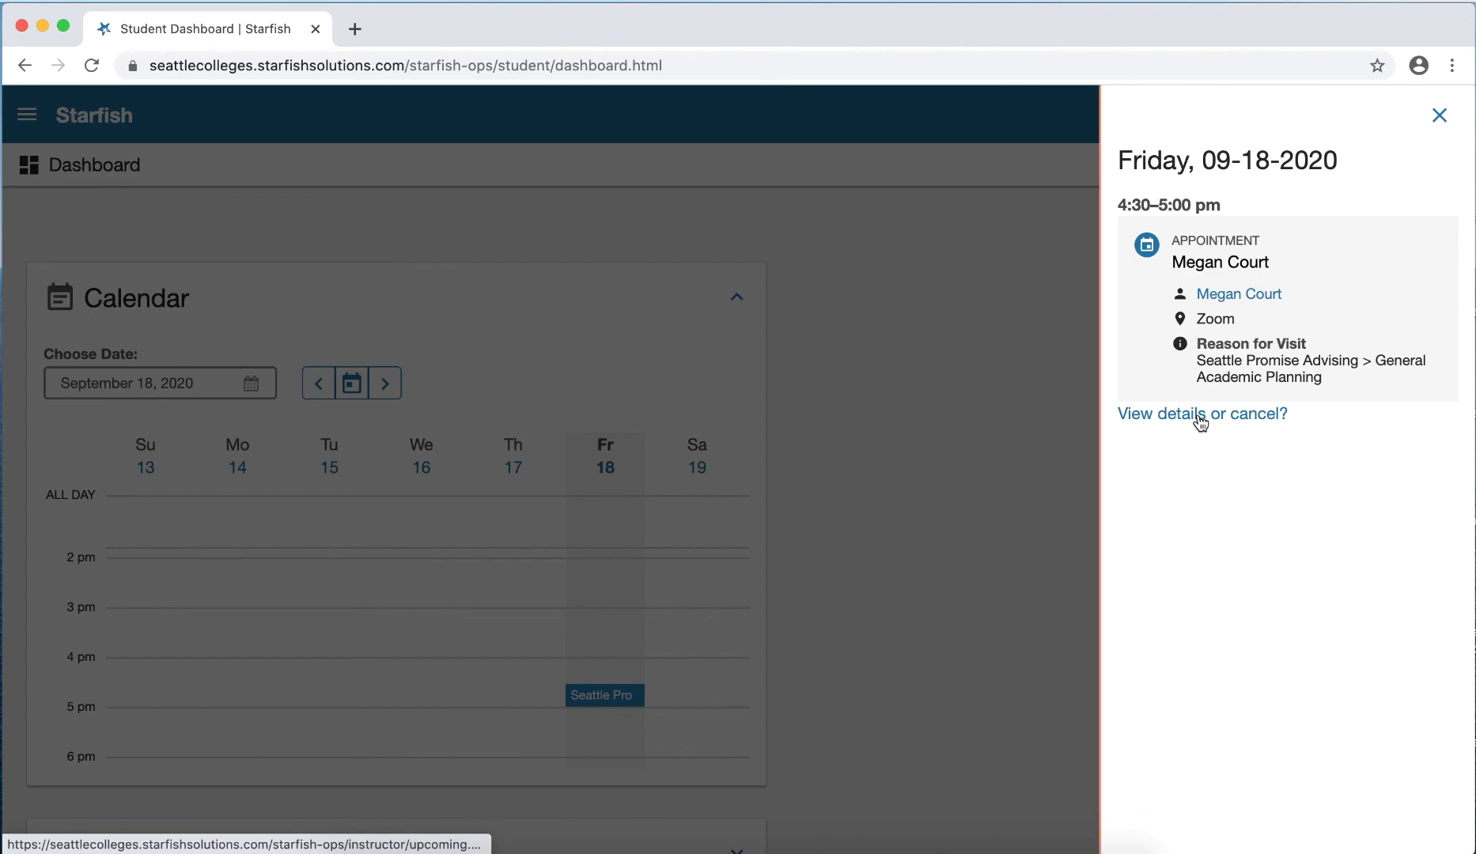
pyautogui.click(1440, 116)
# Expand the Notifications section on the Dashboard and look through its to-do items
pyautogui.scroll(-5, 731, 494)
pyautogui.click(735, 498)
pyautogui.scroll(-5, 662, 655)
pyautogui.scroll(-3, 837, 656)
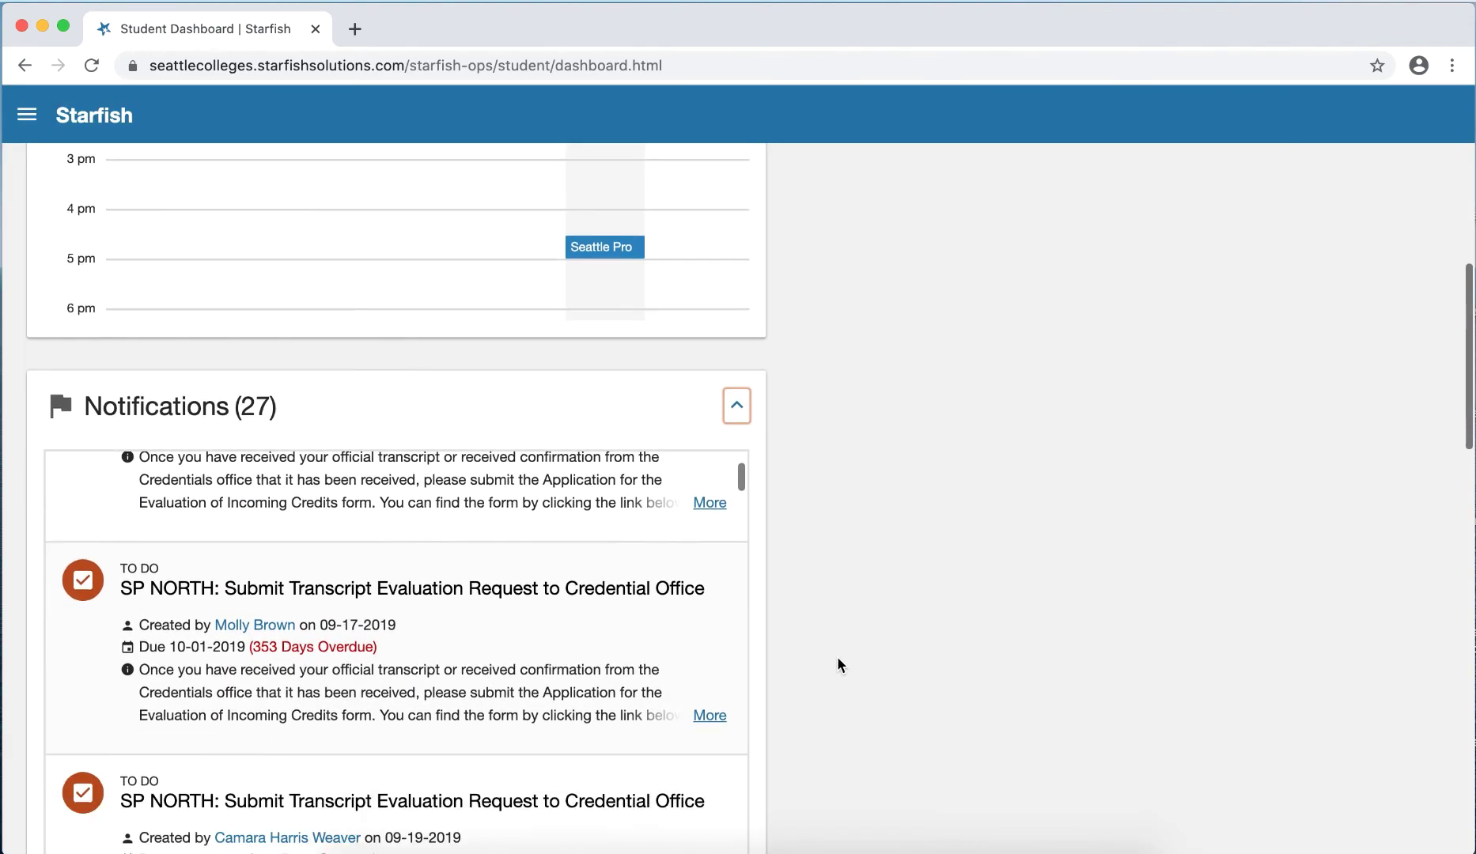
pyautogui.scroll(-1, 837, 656)
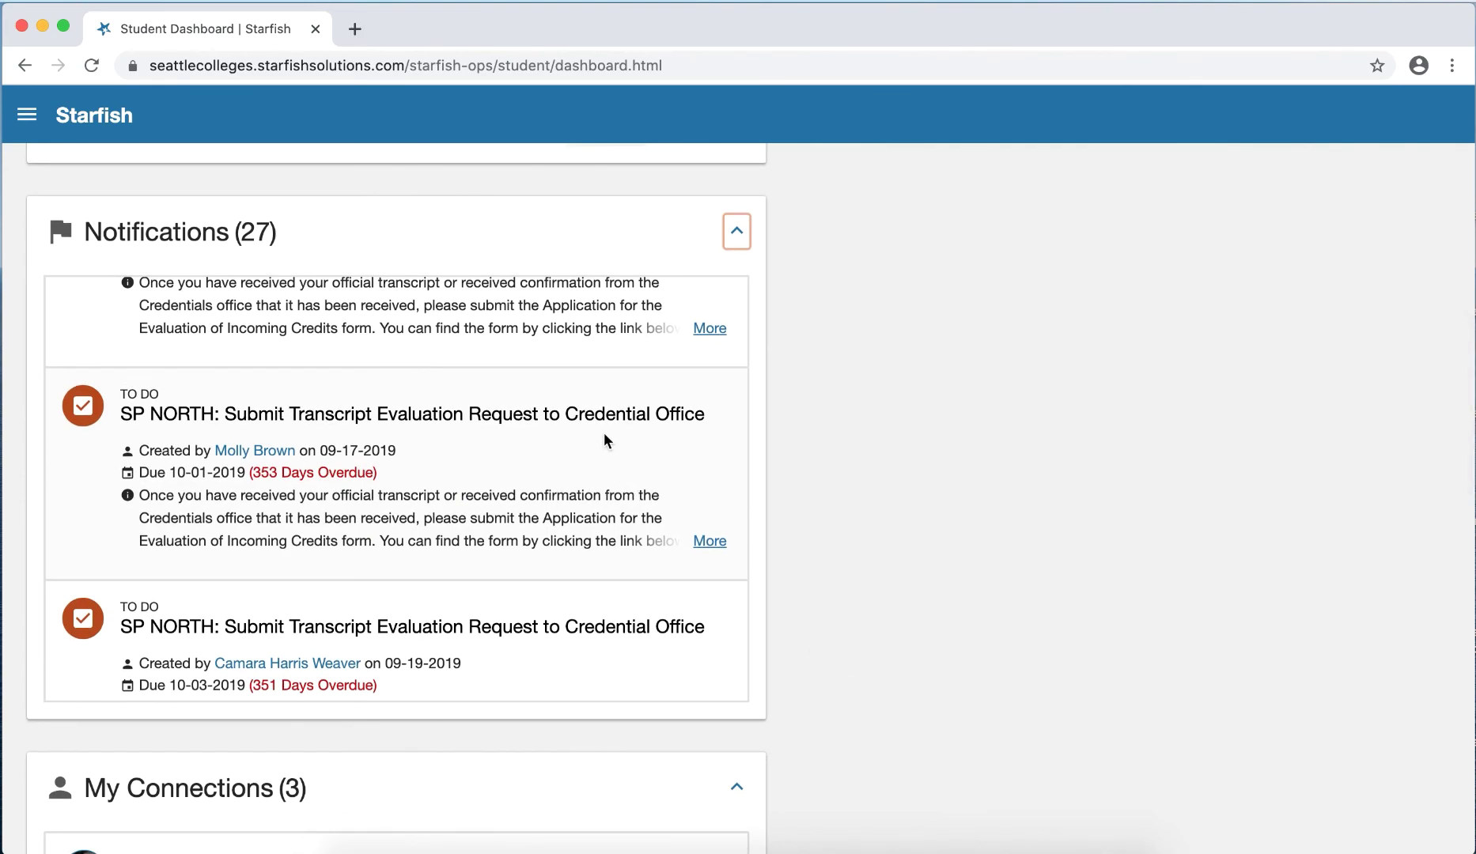
pyautogui.scroll(-5, 602, 433)
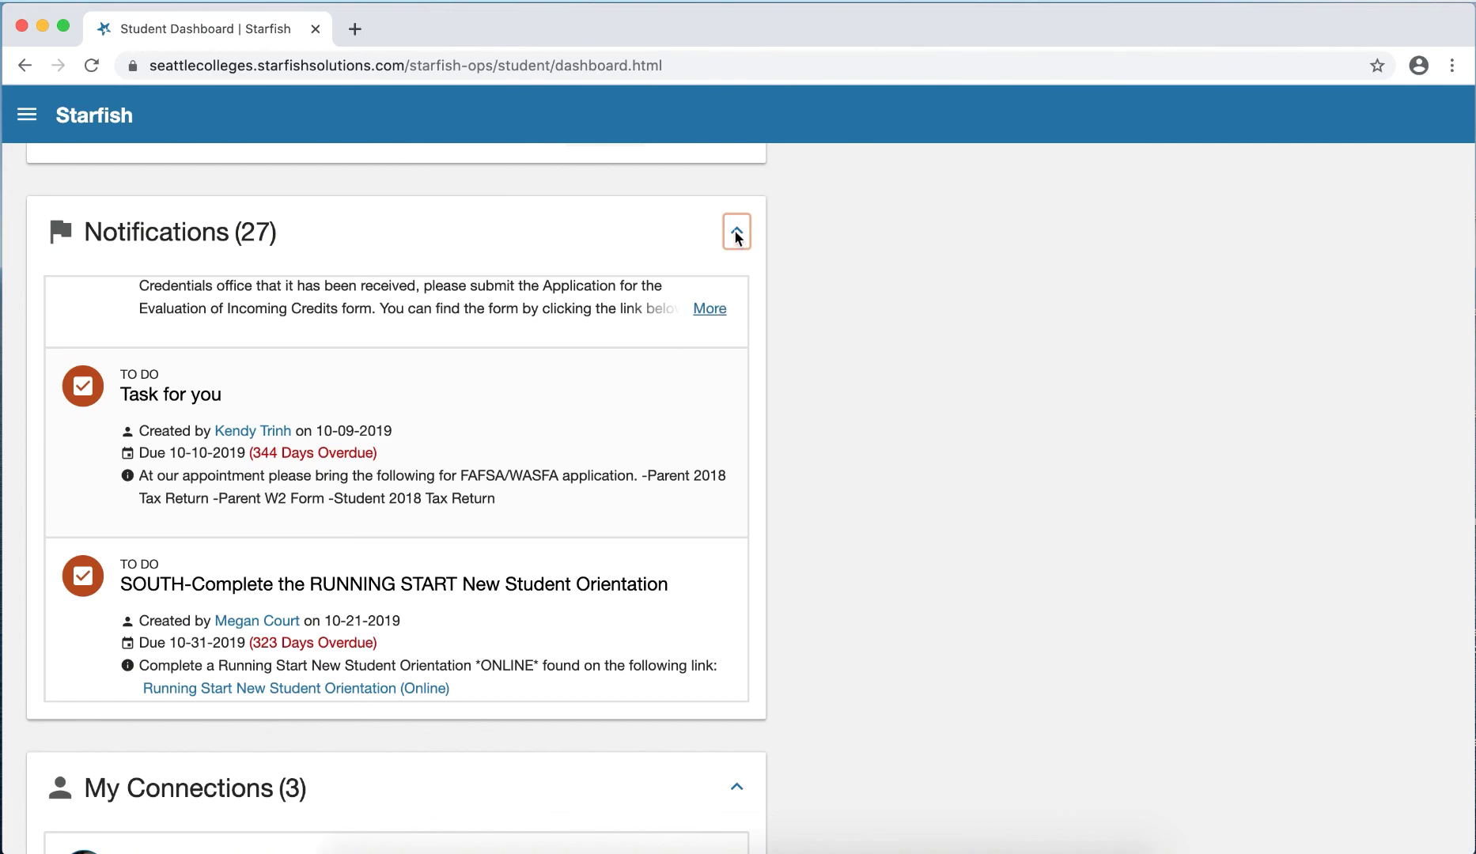
# Review the My Connections, My Services and Kudos sections of the Dashboard
pyautogui.scroll(-2, 662, 488)
pyautogui.scroll(-7, 911, 604)
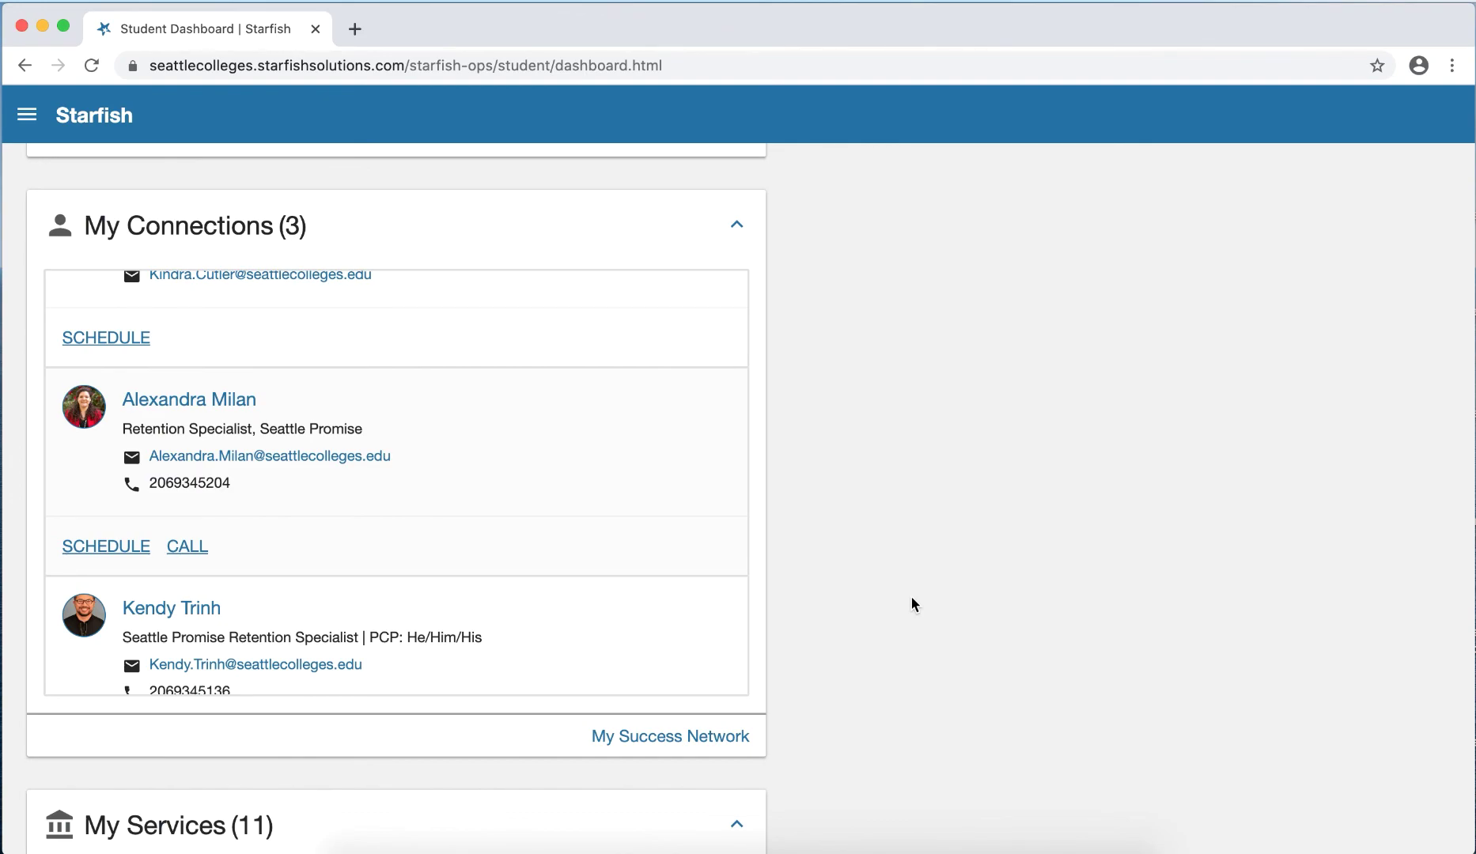
pyautogui.scroll(-8, 911, 604)
pyautogui.scroll(-2, 911, 605)
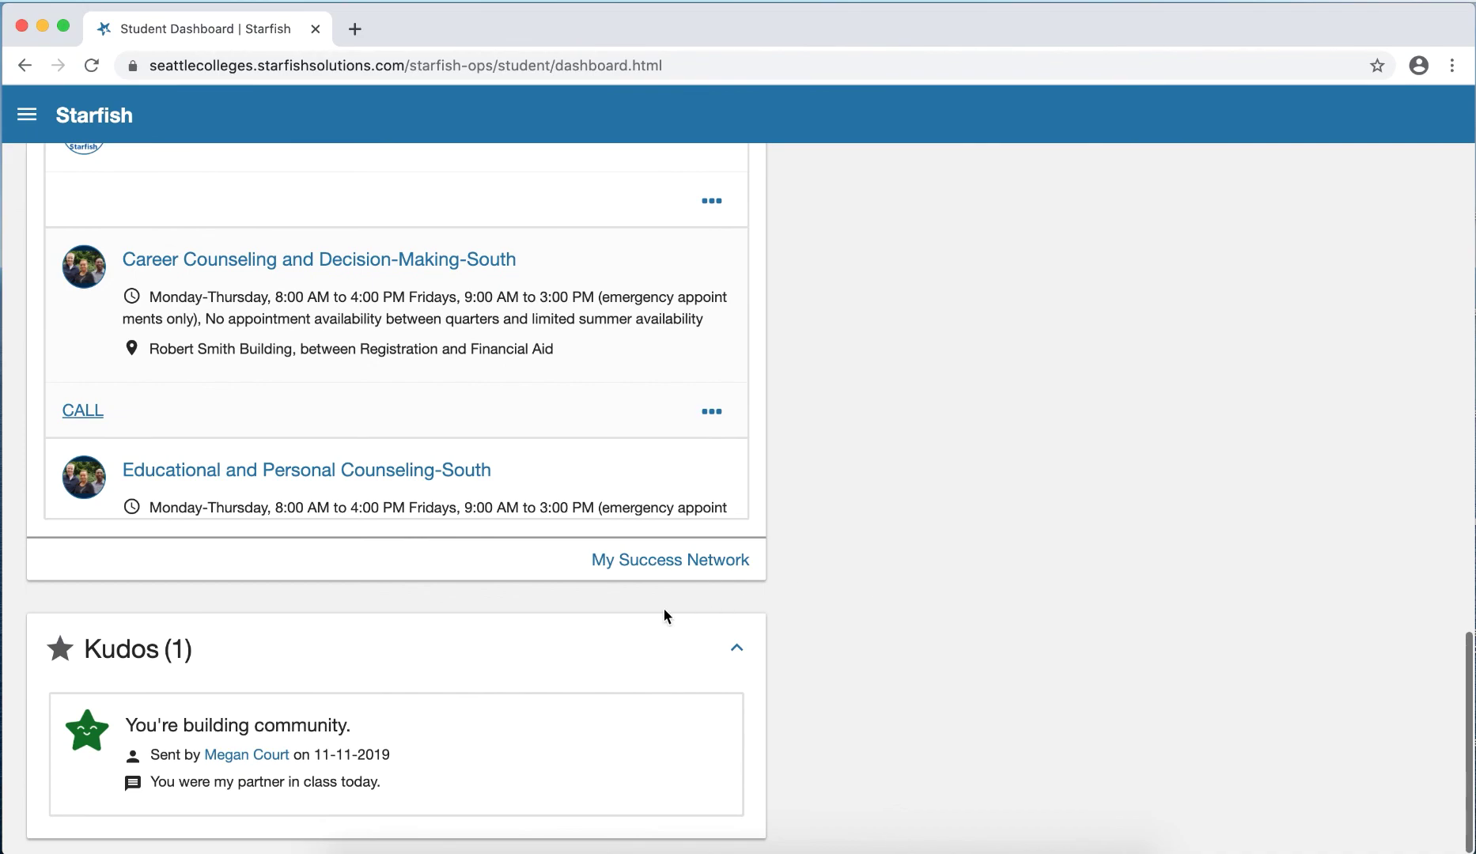
# Open the Friday, September 18 appointment from Upcoming, set its location to the staff member's office phone and save the change
pyautogui.click(27, 115)
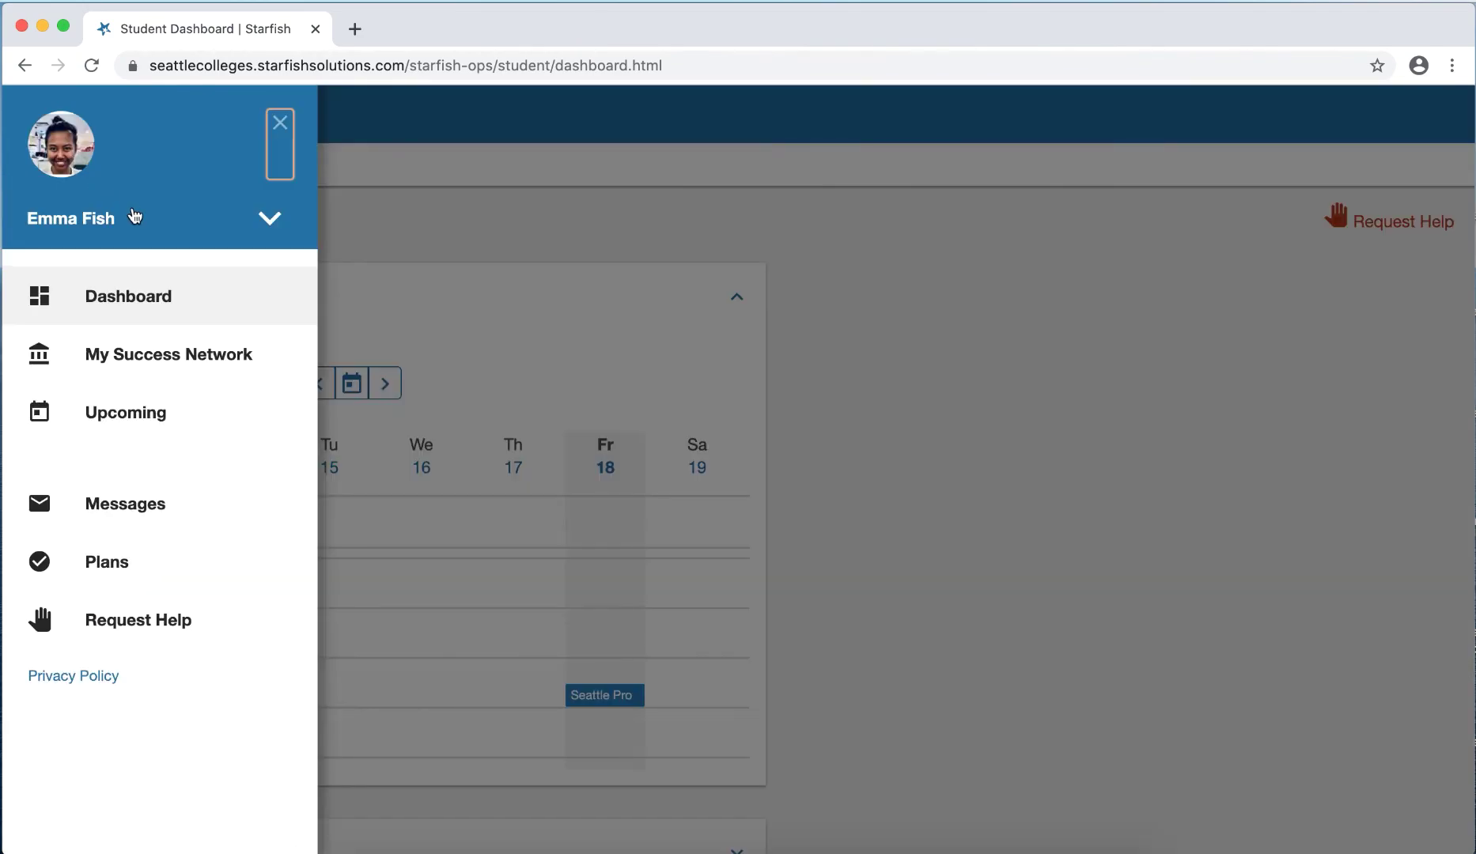
pyautogui.click(163, 415)
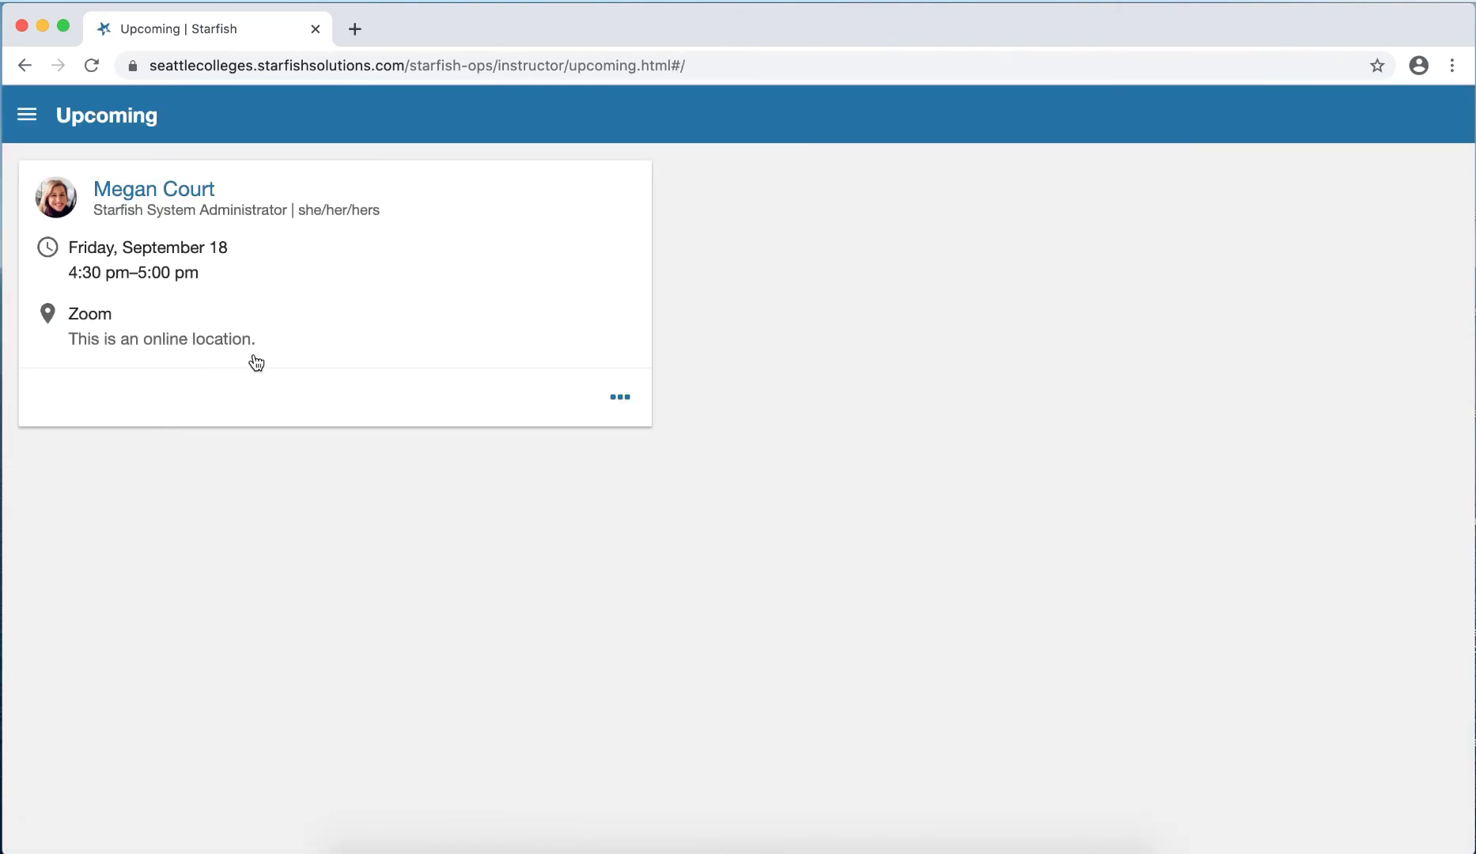
pyautogui.click(239, 323)
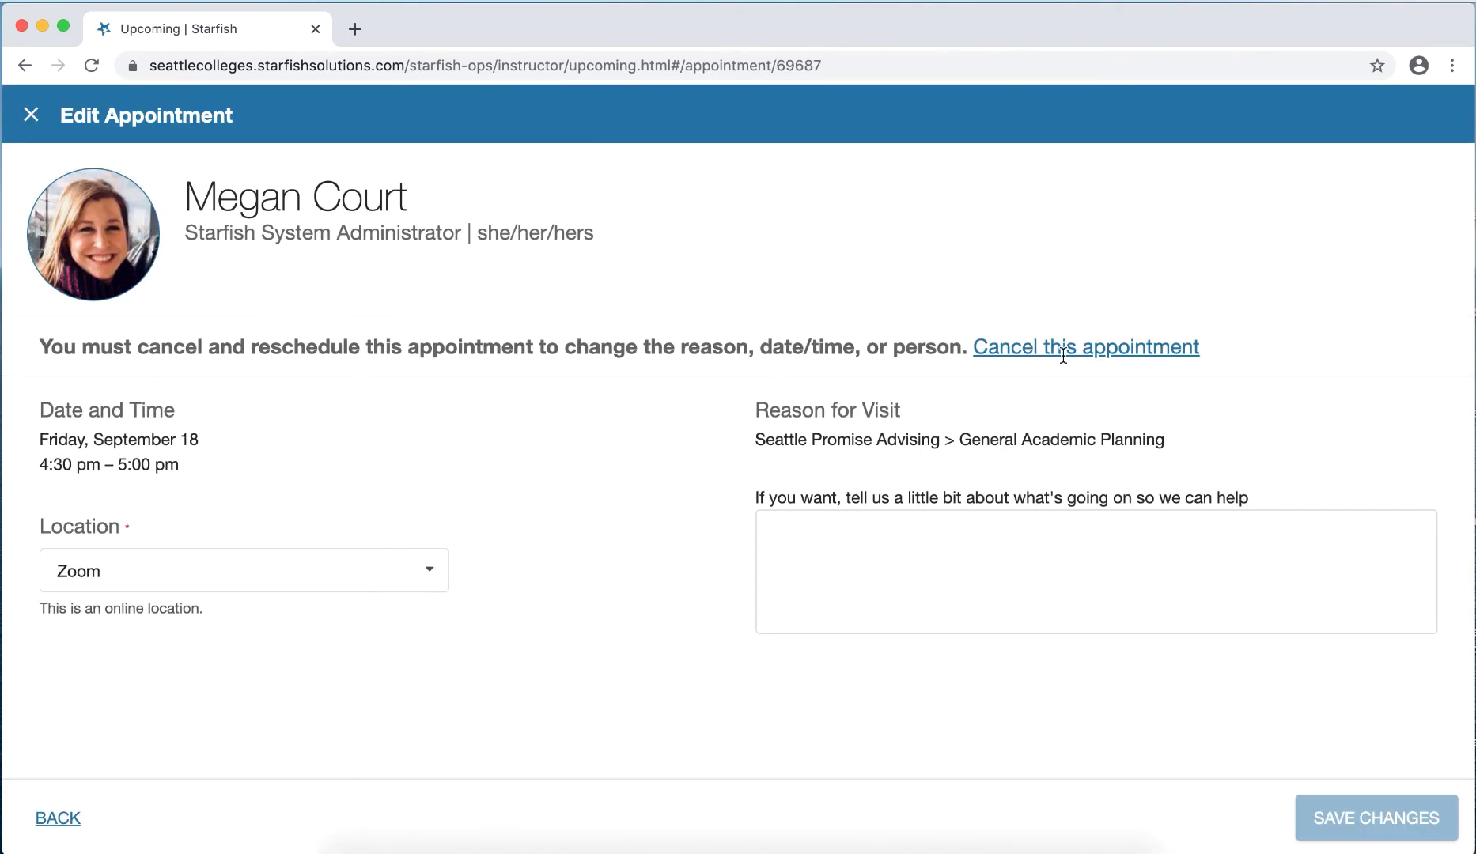
pyautogui.click(313, 575)
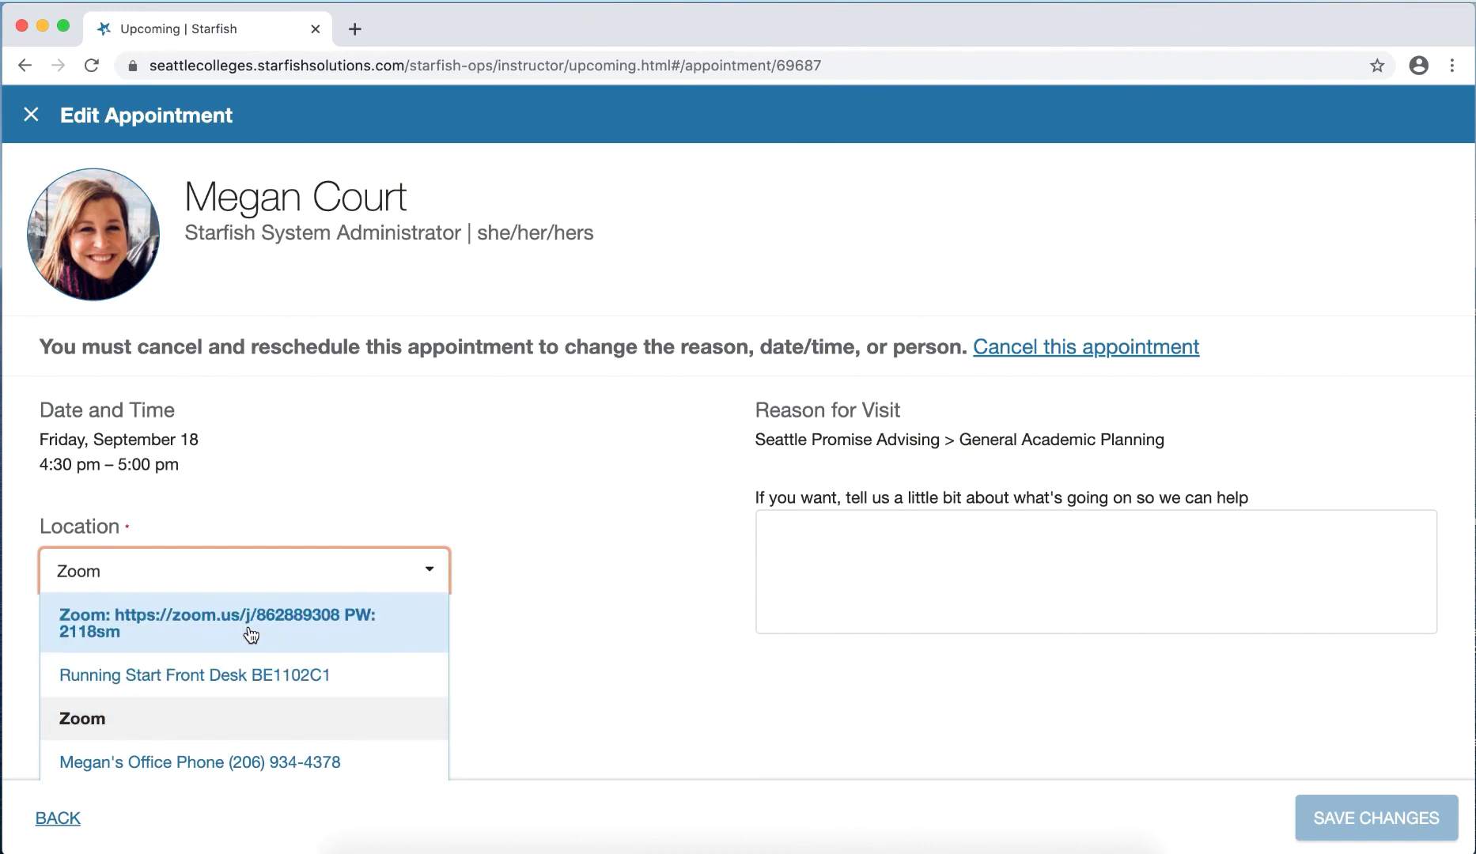
pyautogui.click(234, 695)
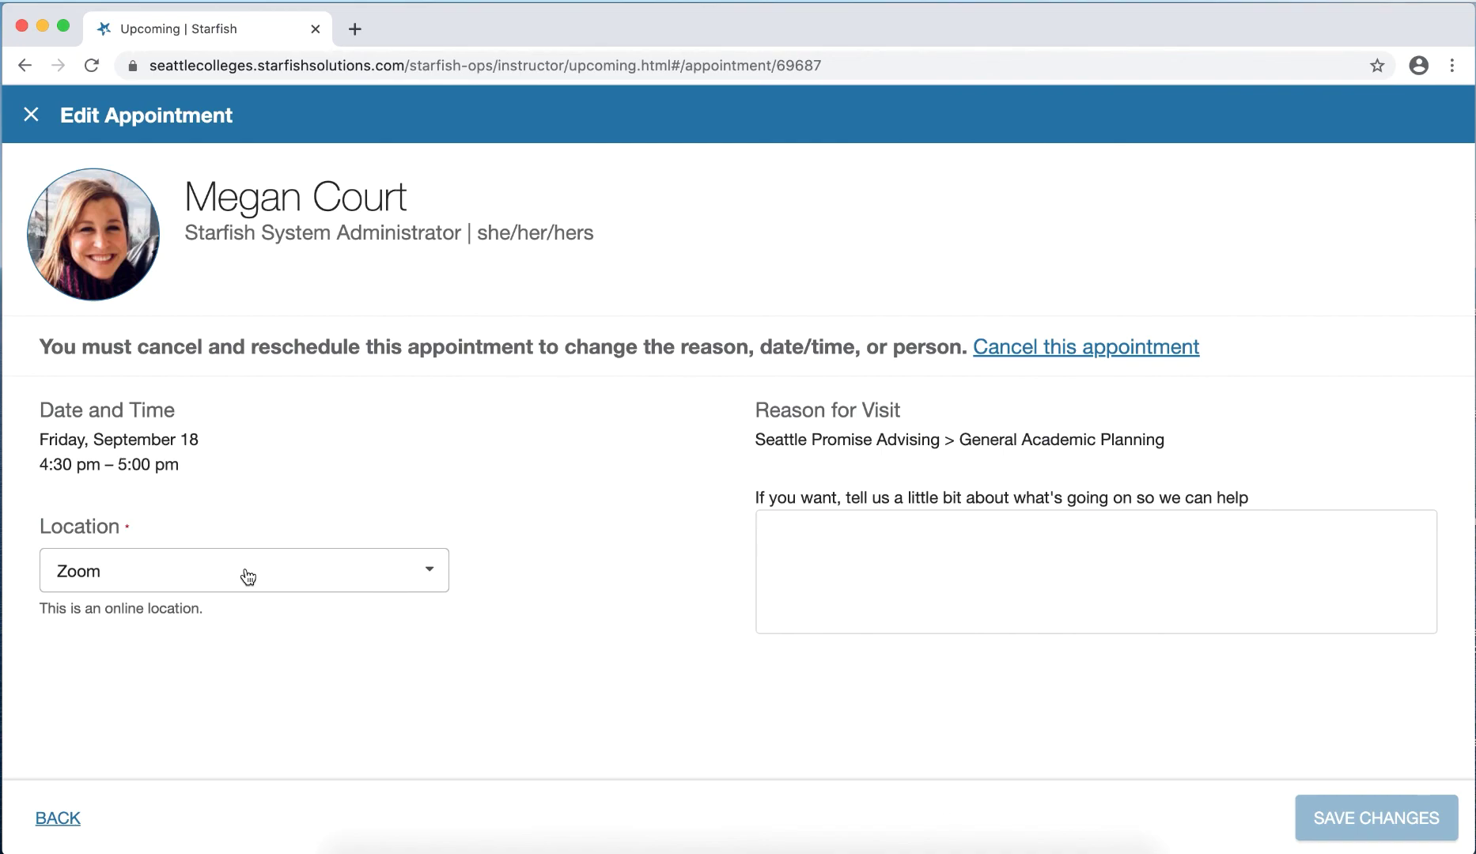
pyautogui.click(366, 578)
pyautogui.click(215, 746)
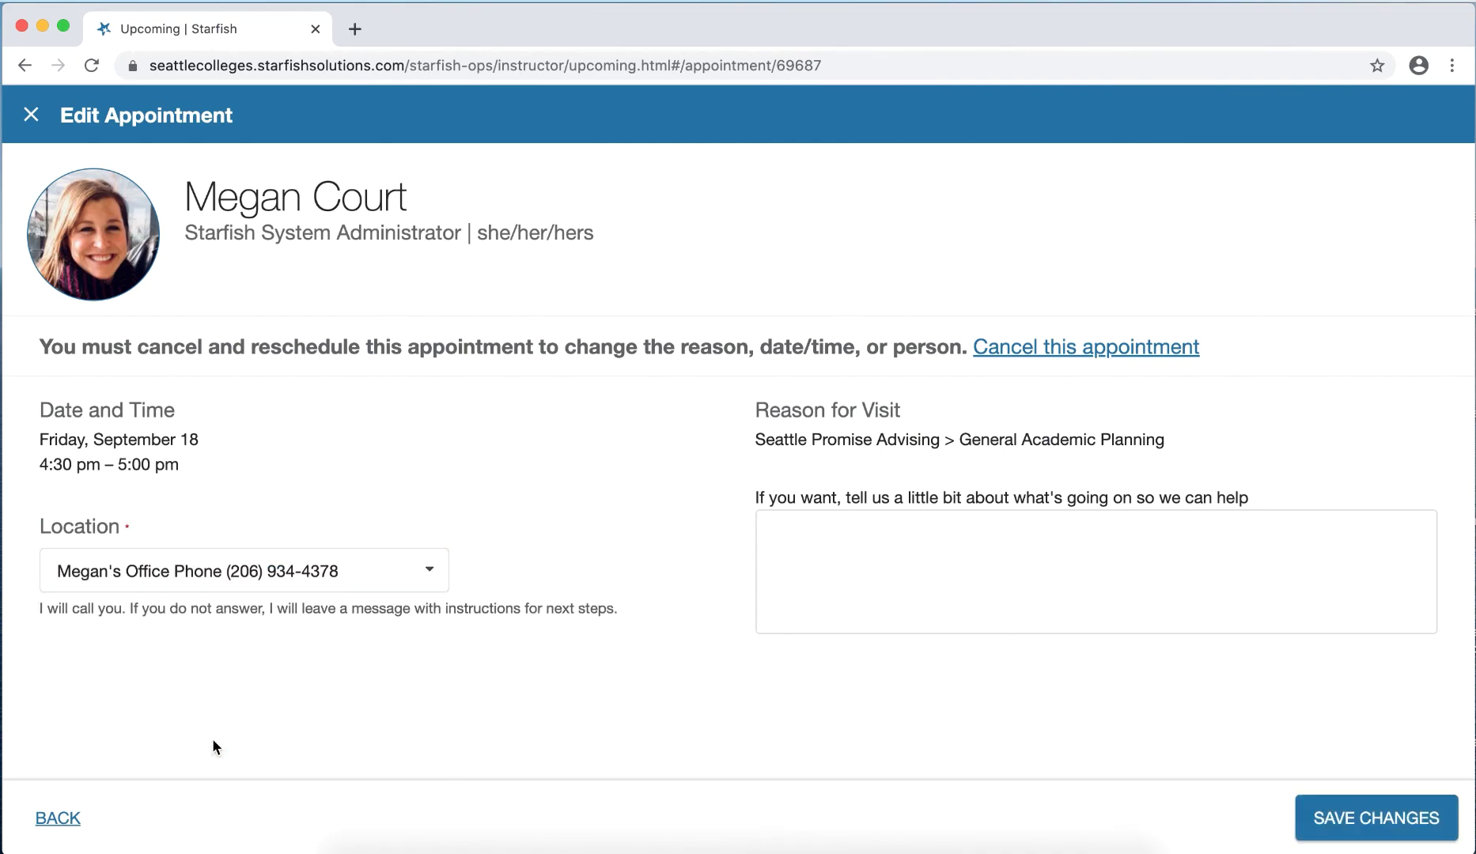
pyautogui.click(1388, 817)
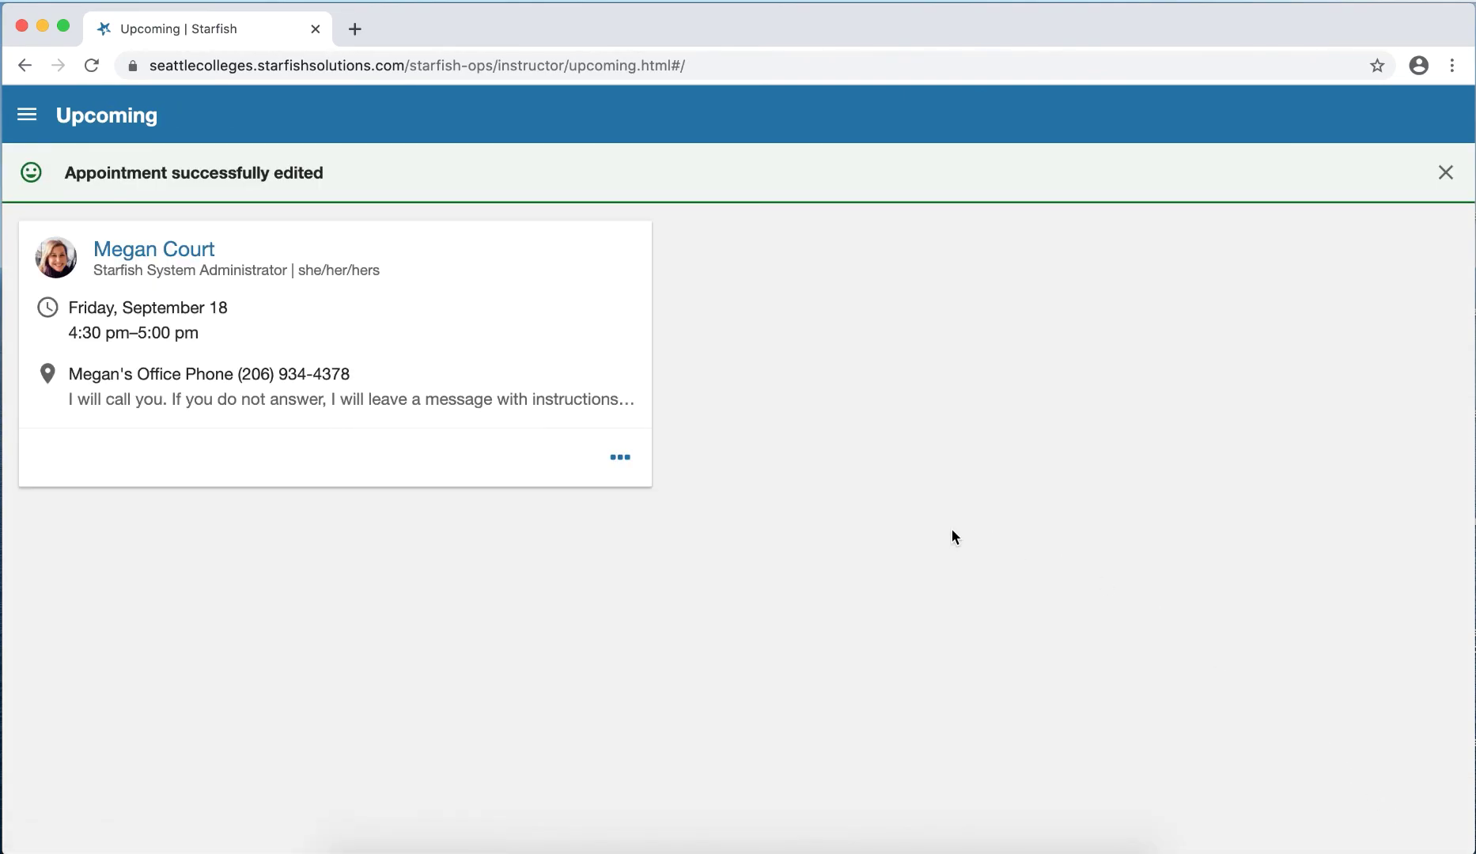
# Look through the Messages list and the Seattle Promise Requirements Q3 success plan
pyautogui.click(27, 115)
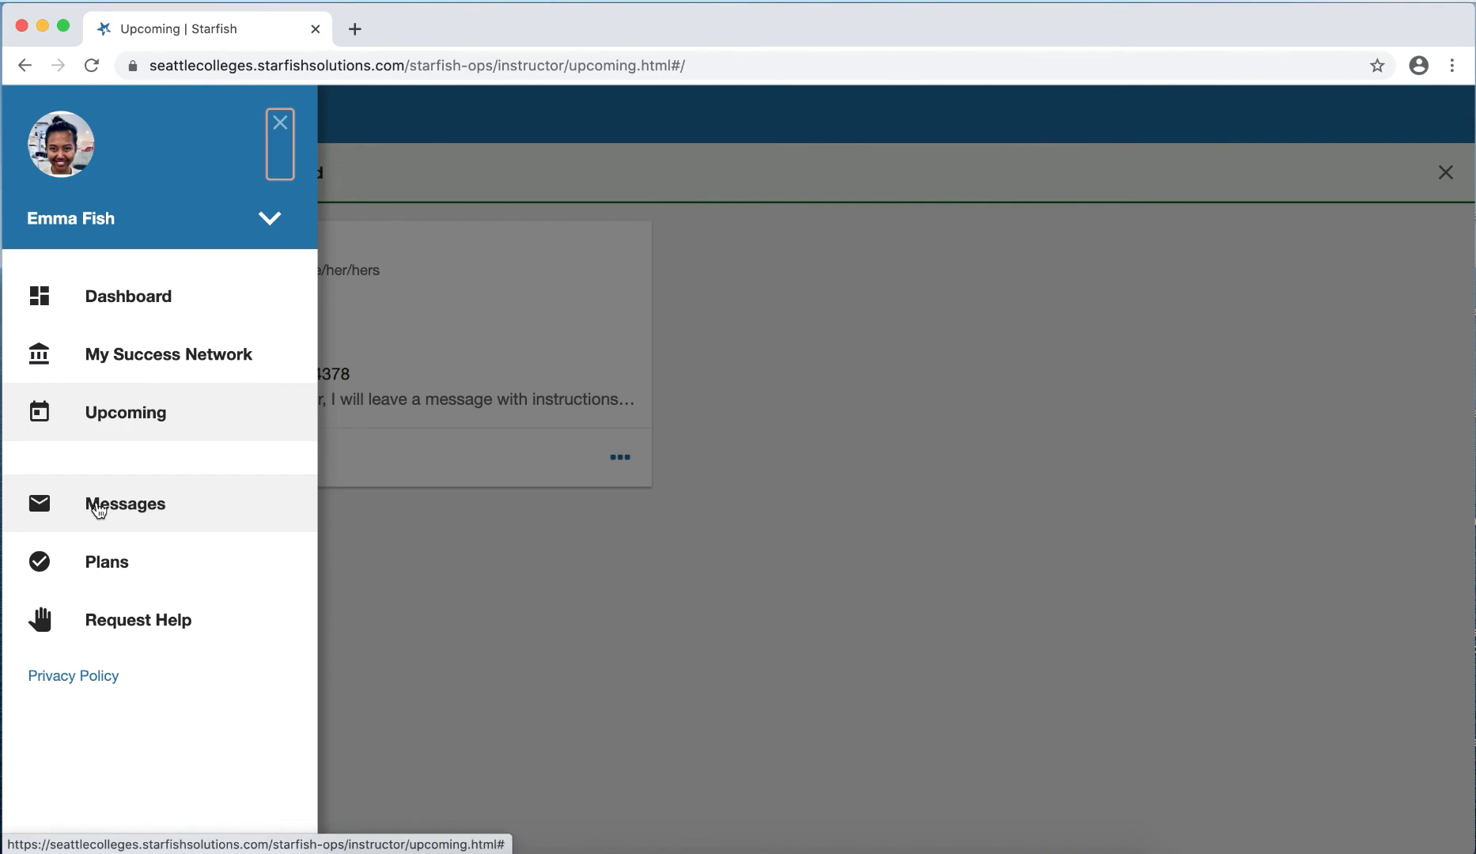
pyautogui.click(98, 508)
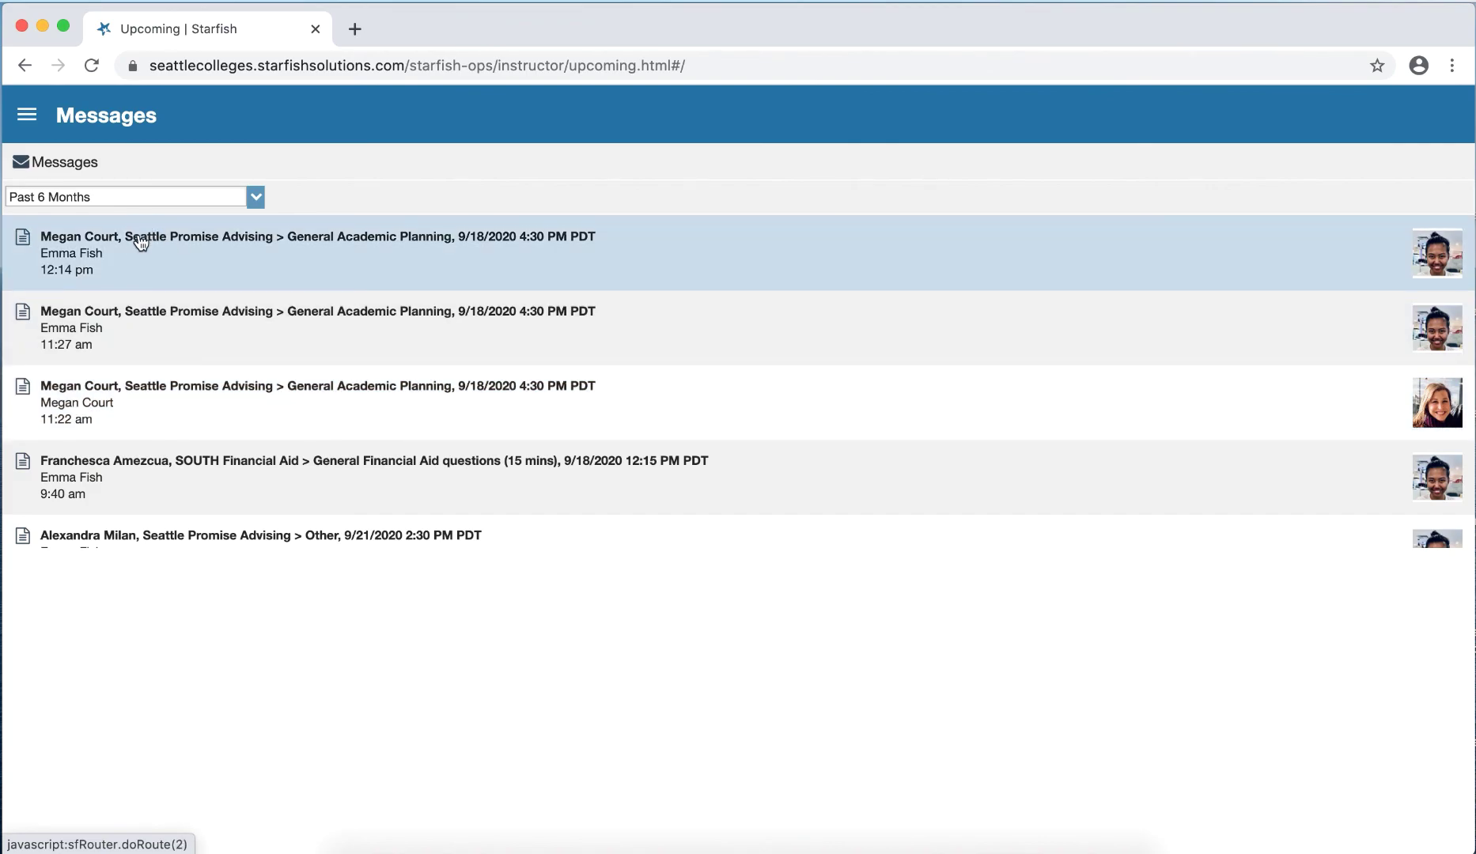
pyautogui.click(28, 116)
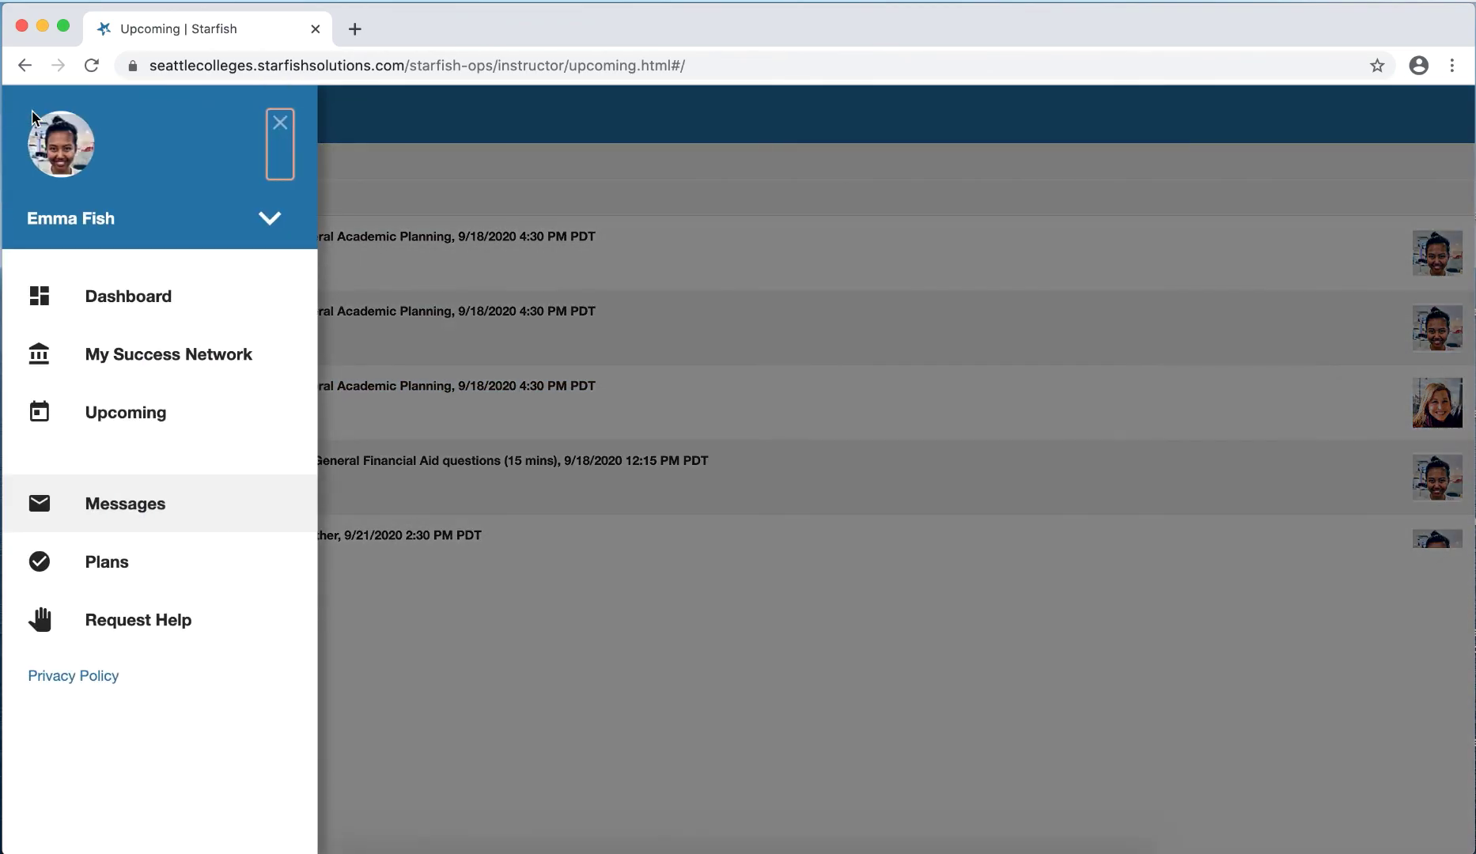
pyautogui.click(98, 415)
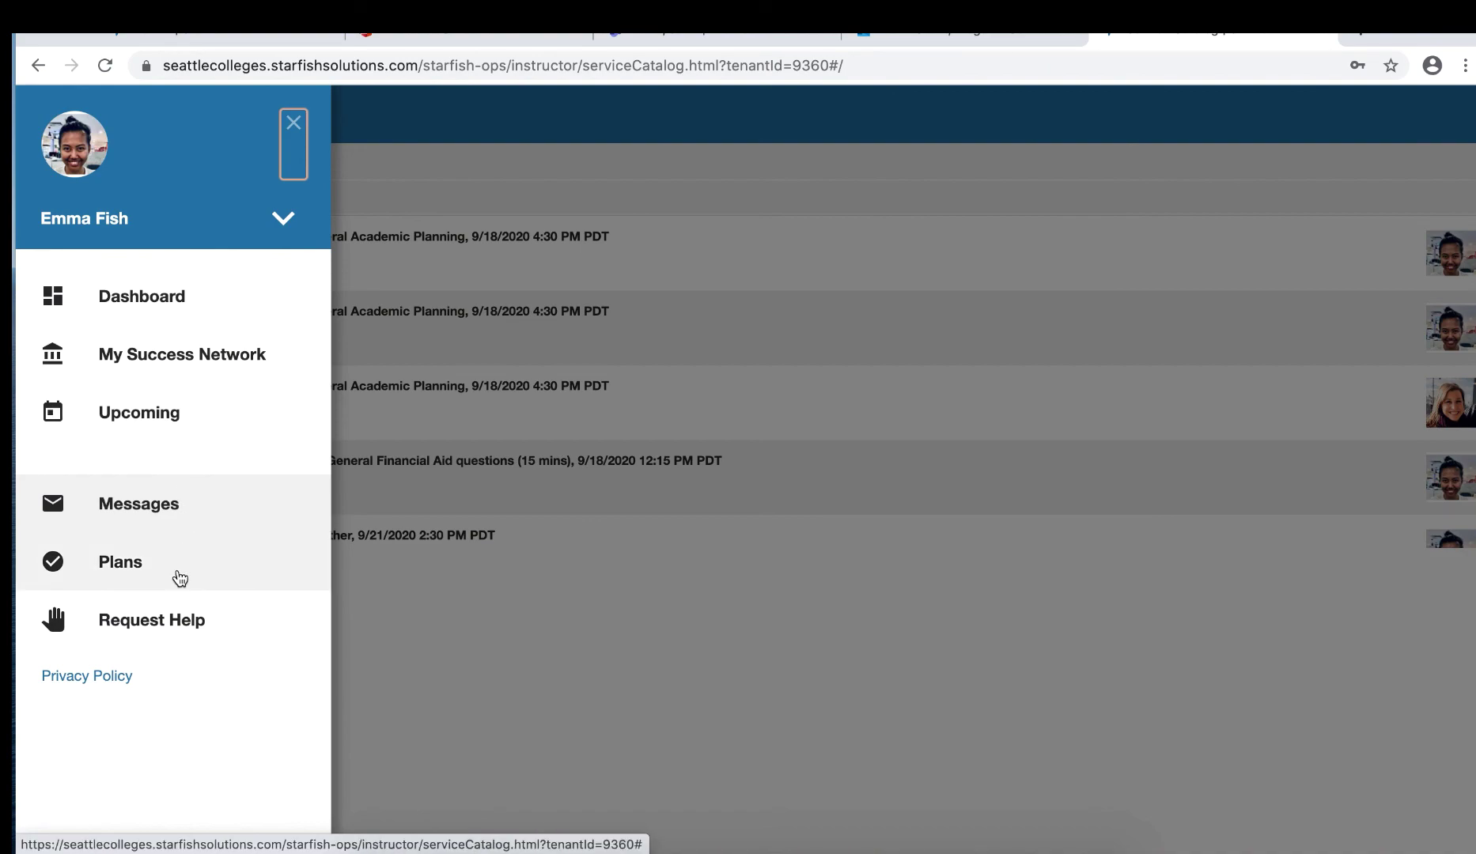
pyautogui.click(179, 579)
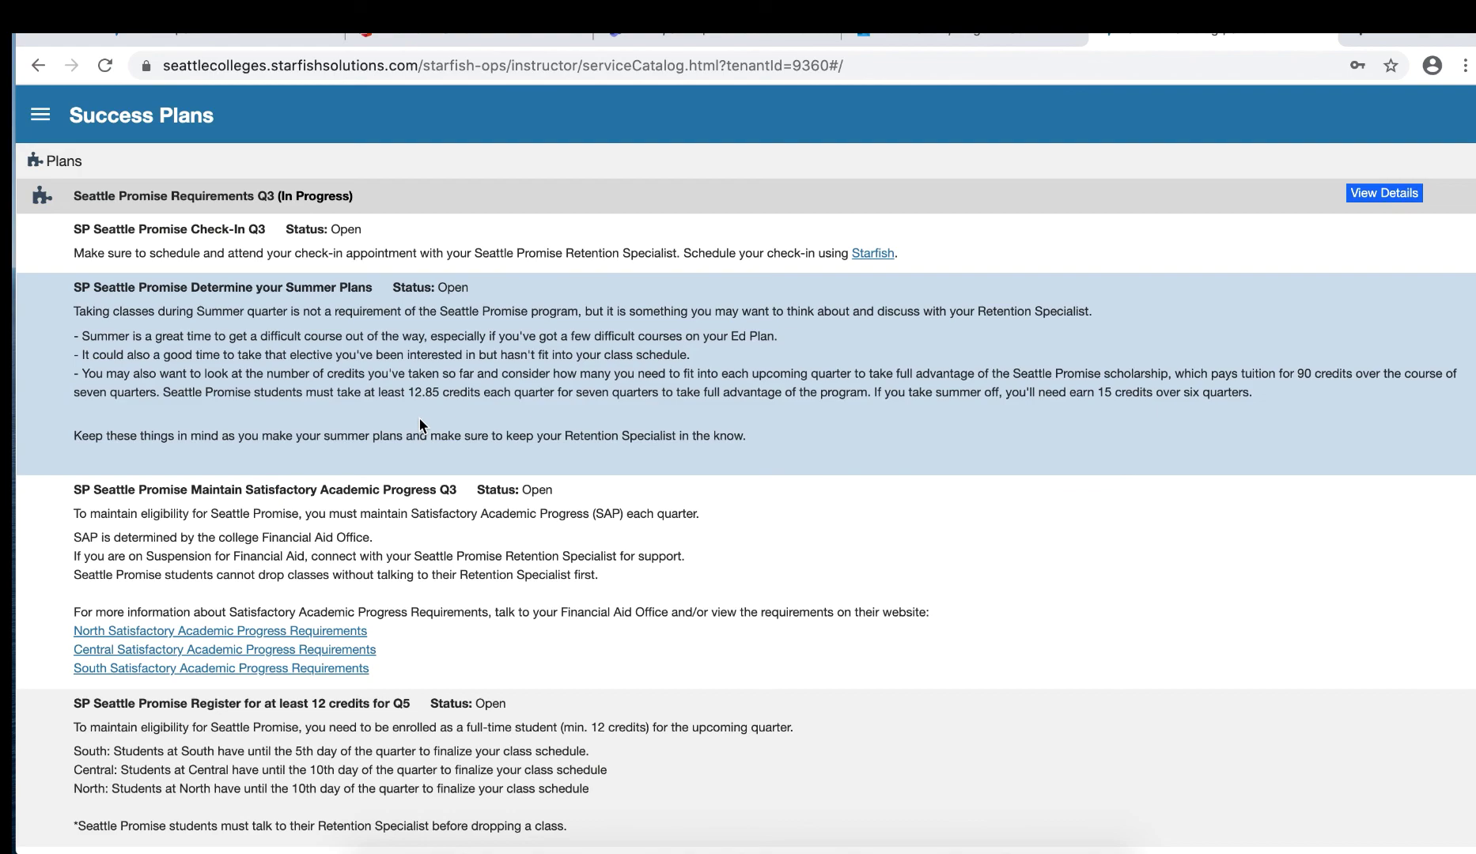
pyautogui.scroll(-1, 316, 396)
pyautogui.scroll(1, 158, 237)
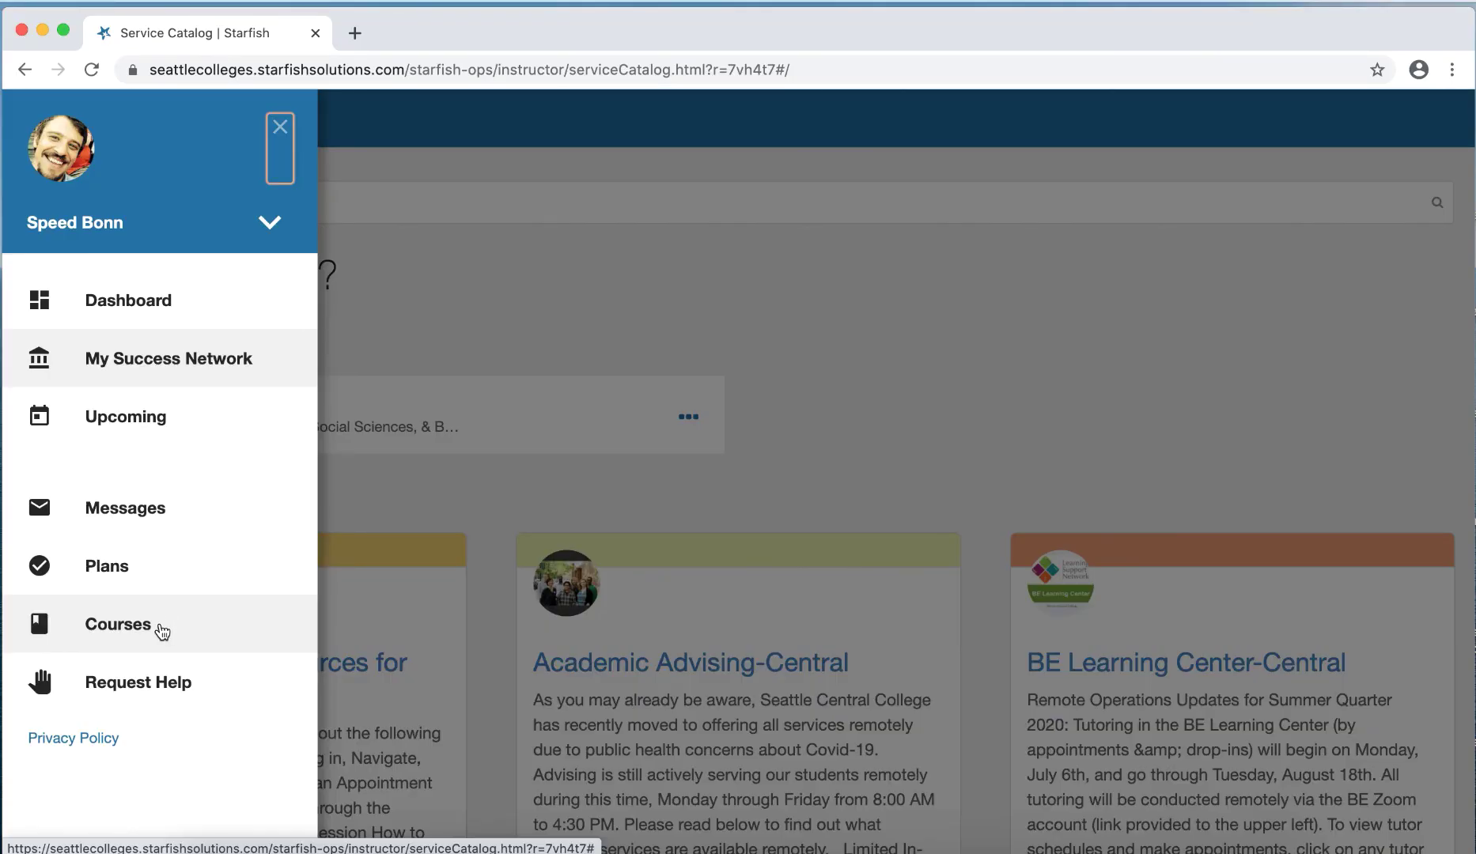
# Open Courses, check the available term filter options and look through the listed courses and their networks
pyautogui.click(162, 631)
pyautogui.scroll(-2, 244, 598)
pyautogui.scroll(3, 244, 597)
pyautogui.click(256, 200)
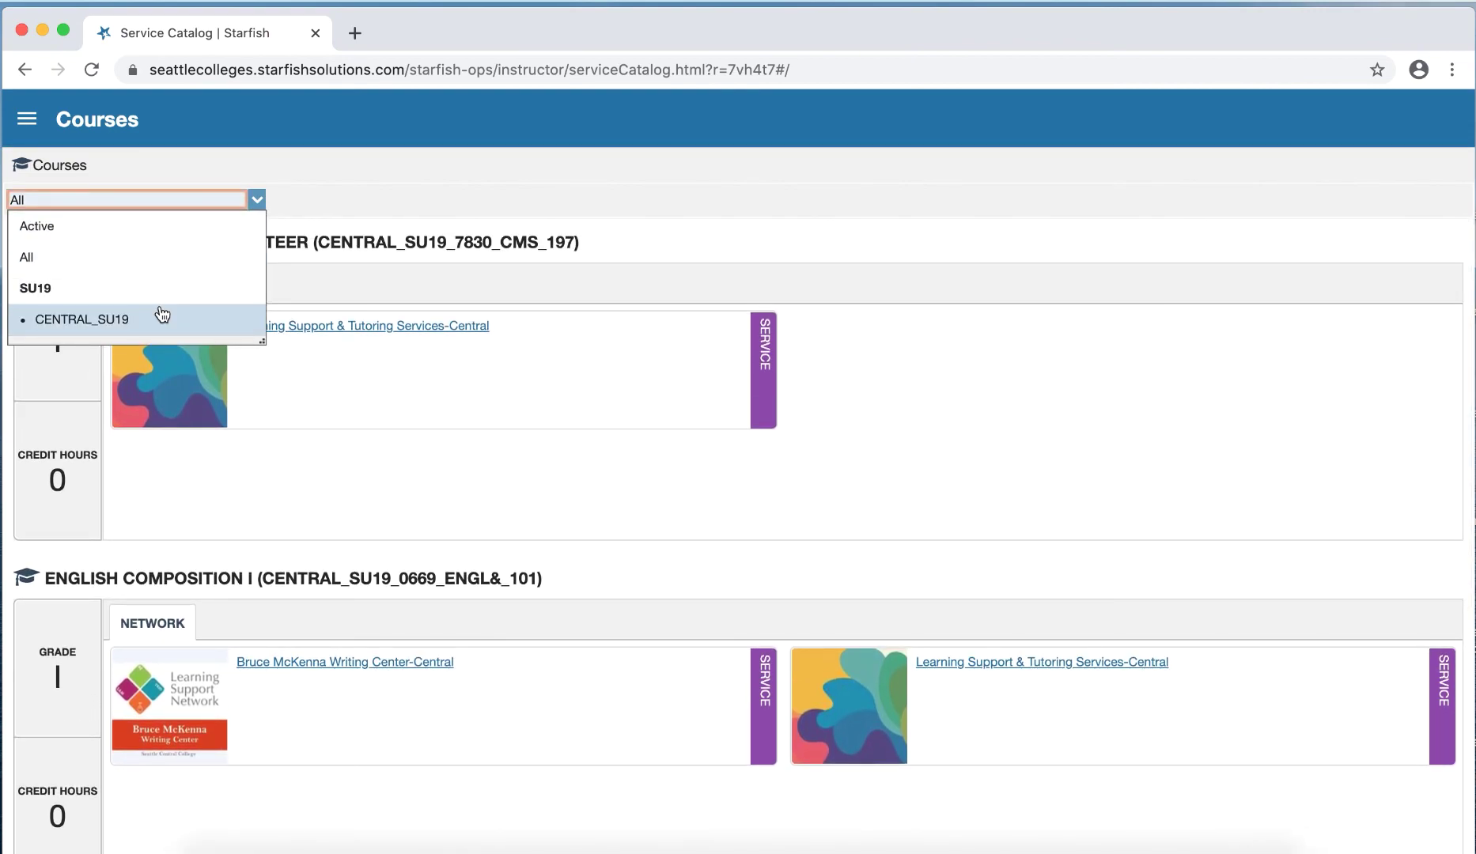
pyautogui.click(256, 200)
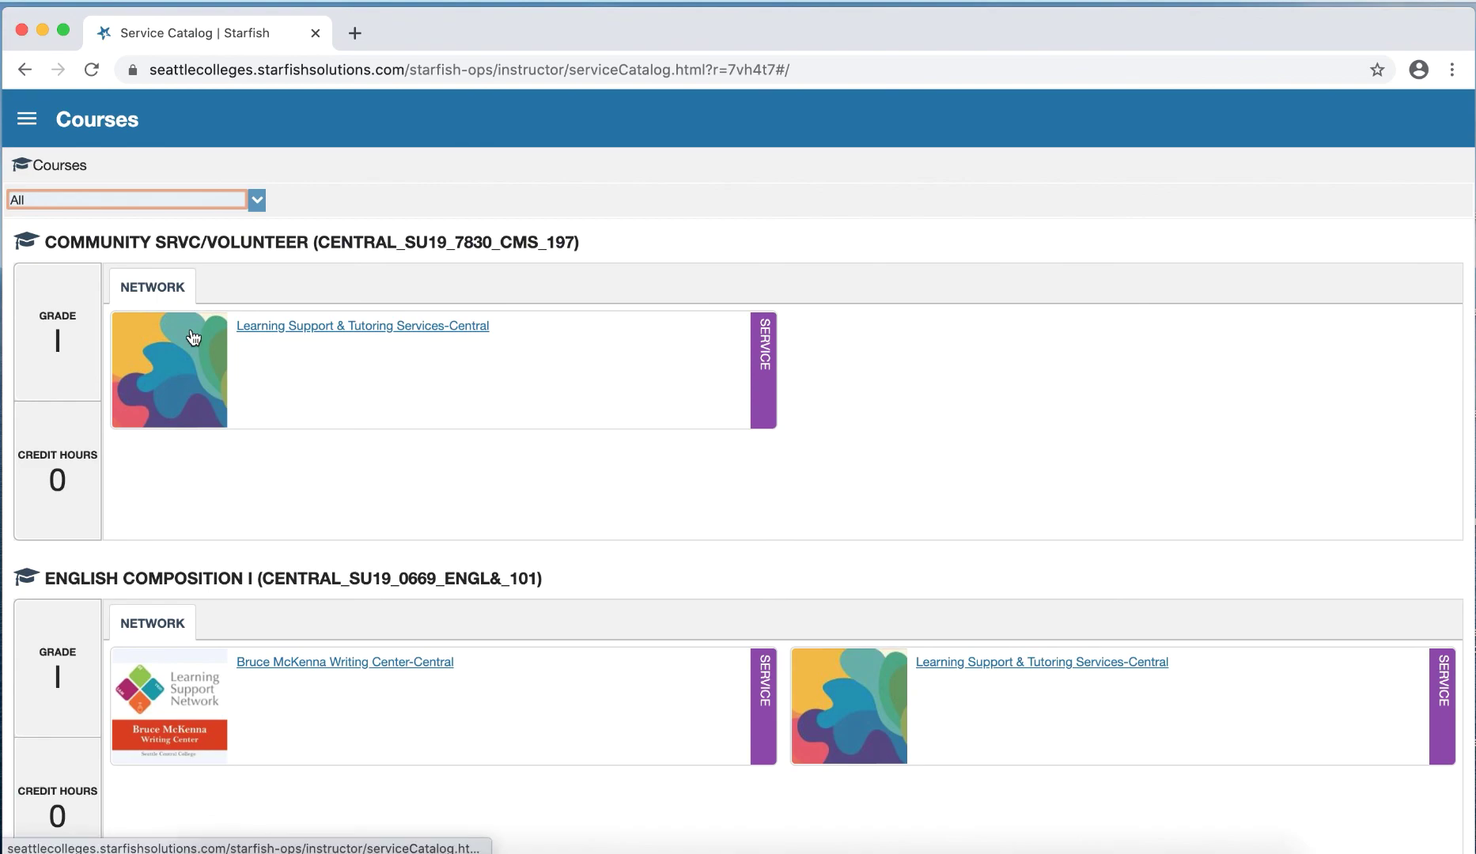
pyautogui.scroll(-1, 182, 696)
pyautogui.scroll(1, 182, 696)
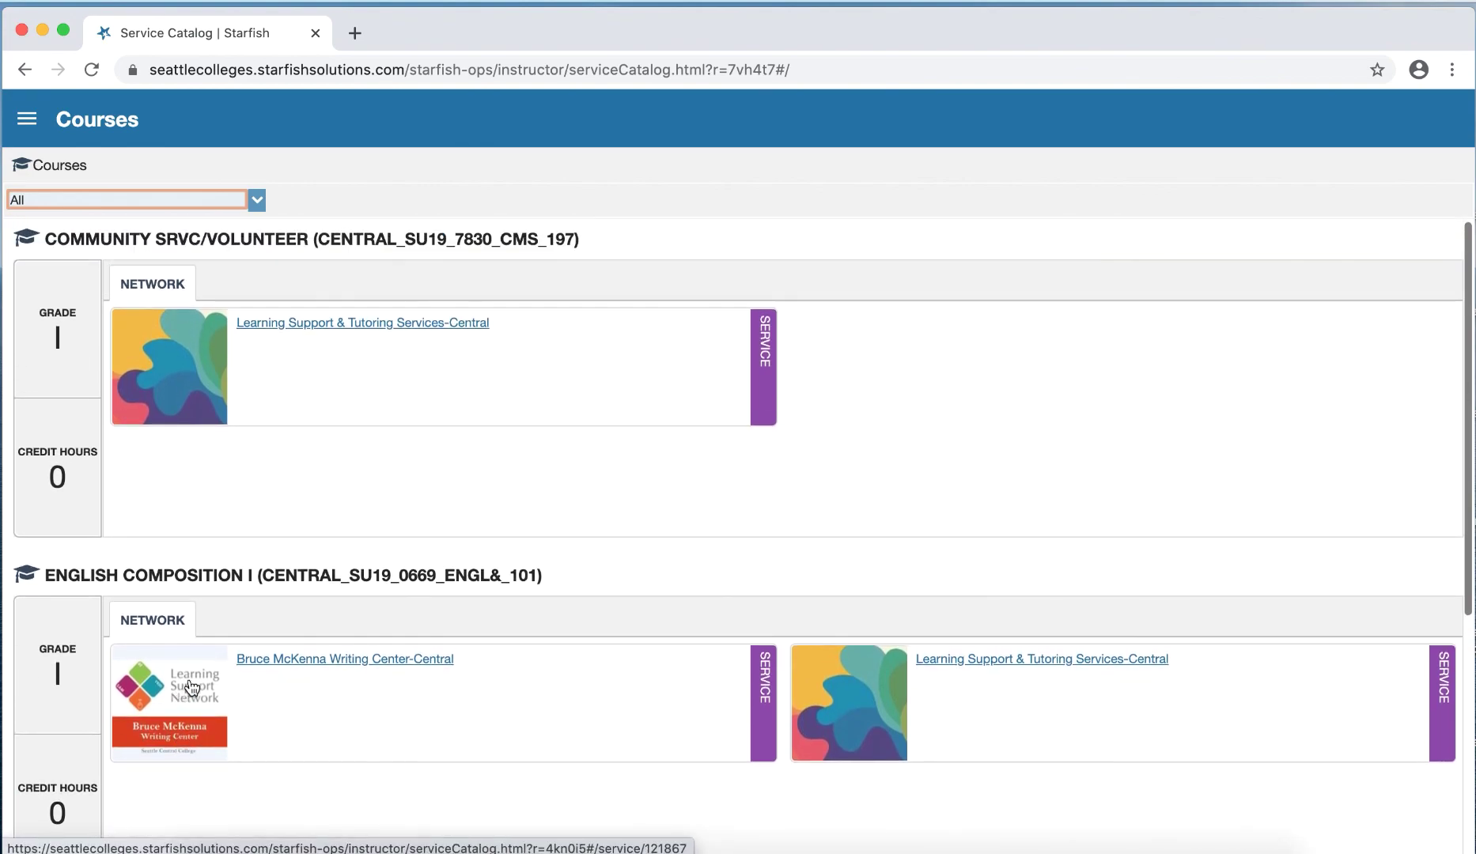
# Open the Learning Support & Tutoring Services-Central service from the COMMUNITY SRVC/VOLUNTEER course's network
pyautogui.click(244, 327)
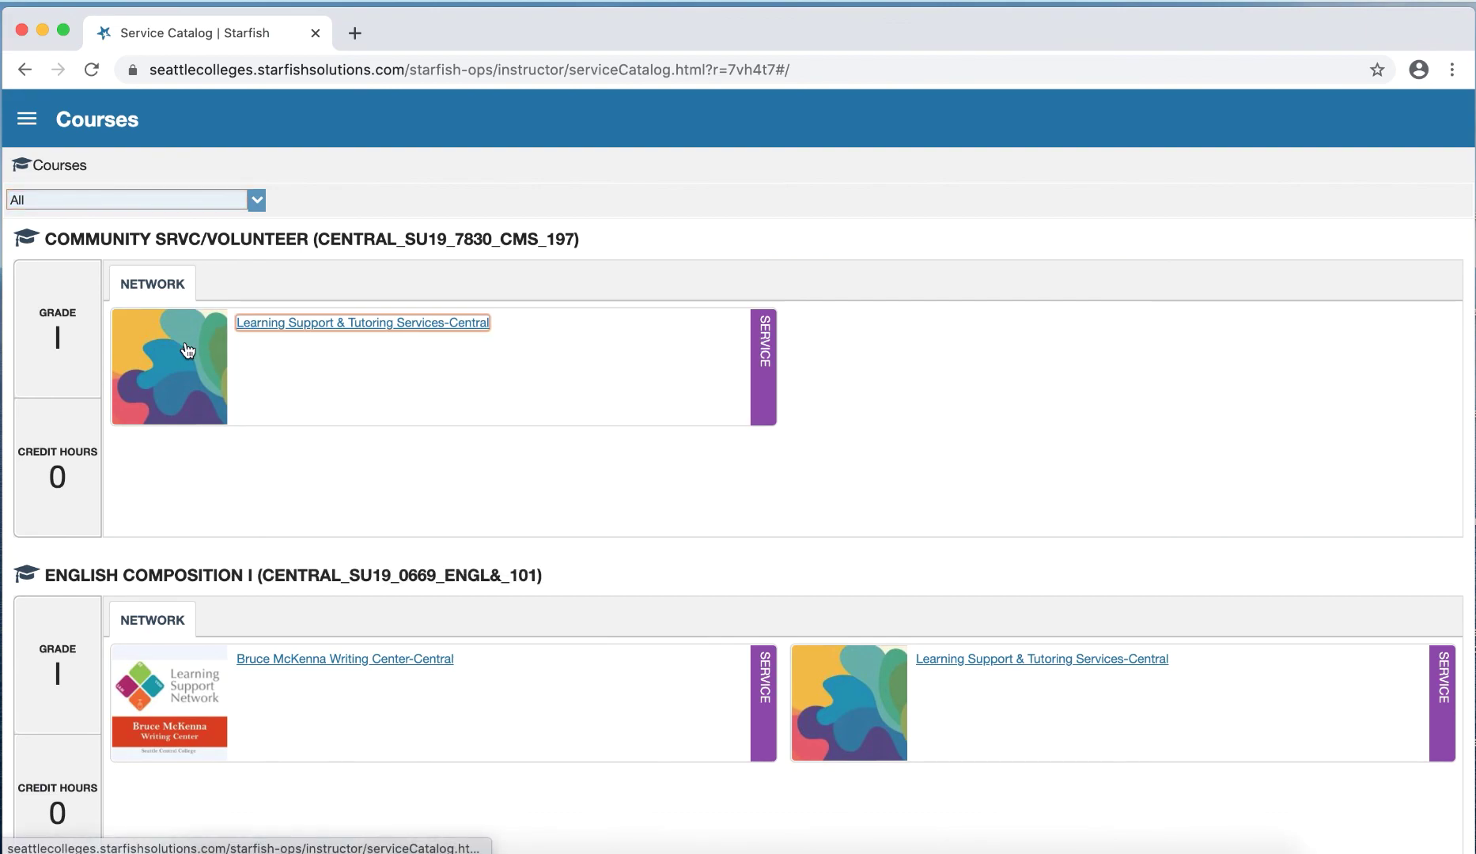
pyautogui.click(195, 340)
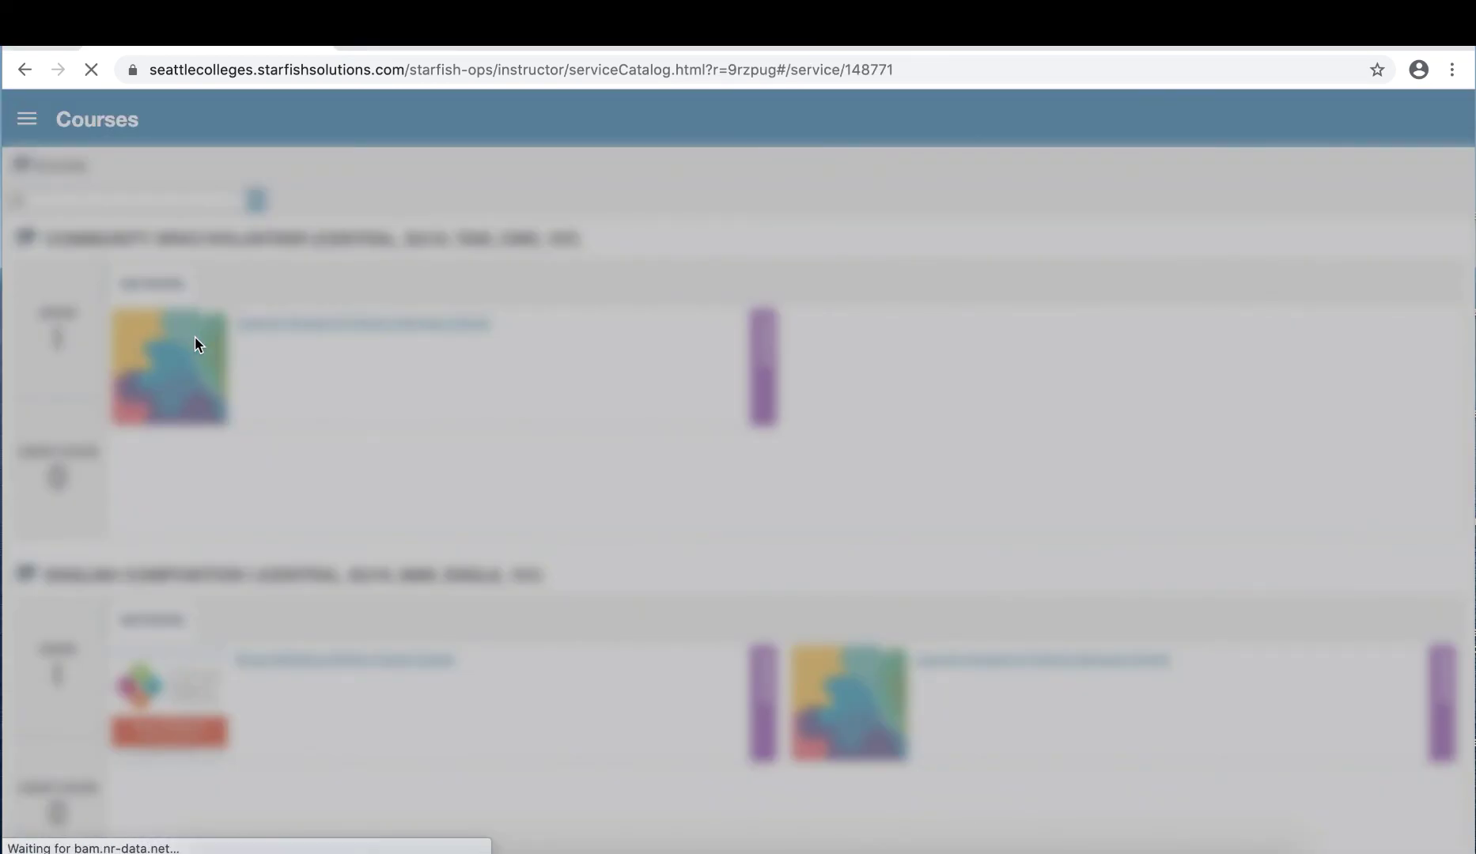
pyautogui.scroll(7, 459, 645)
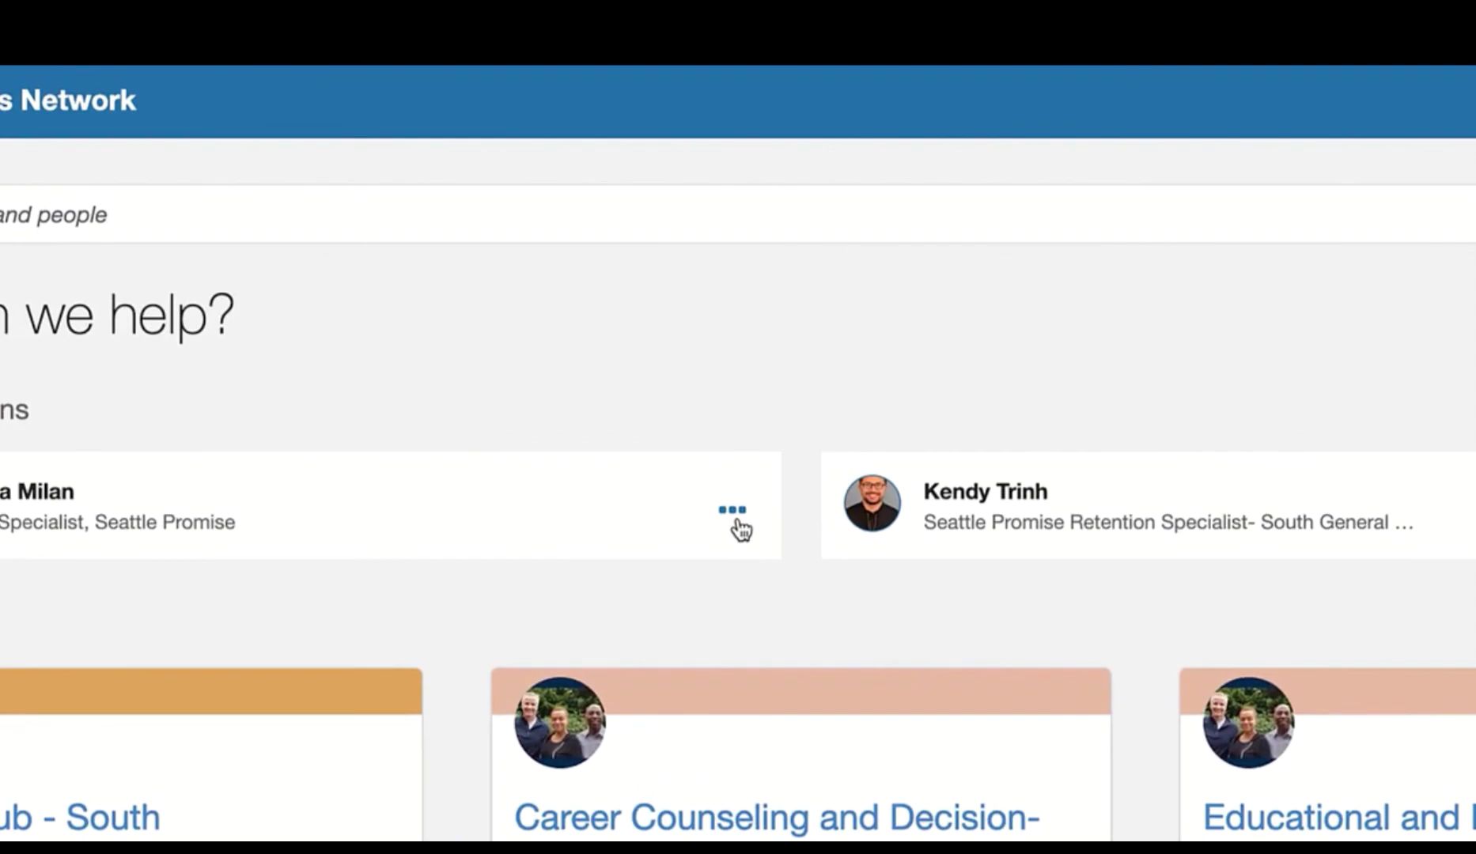
# Open the profile of the Seattle Promise Retention Specialist listed first in Your Connections and review the office hours
pyautogui.click(688, 403)
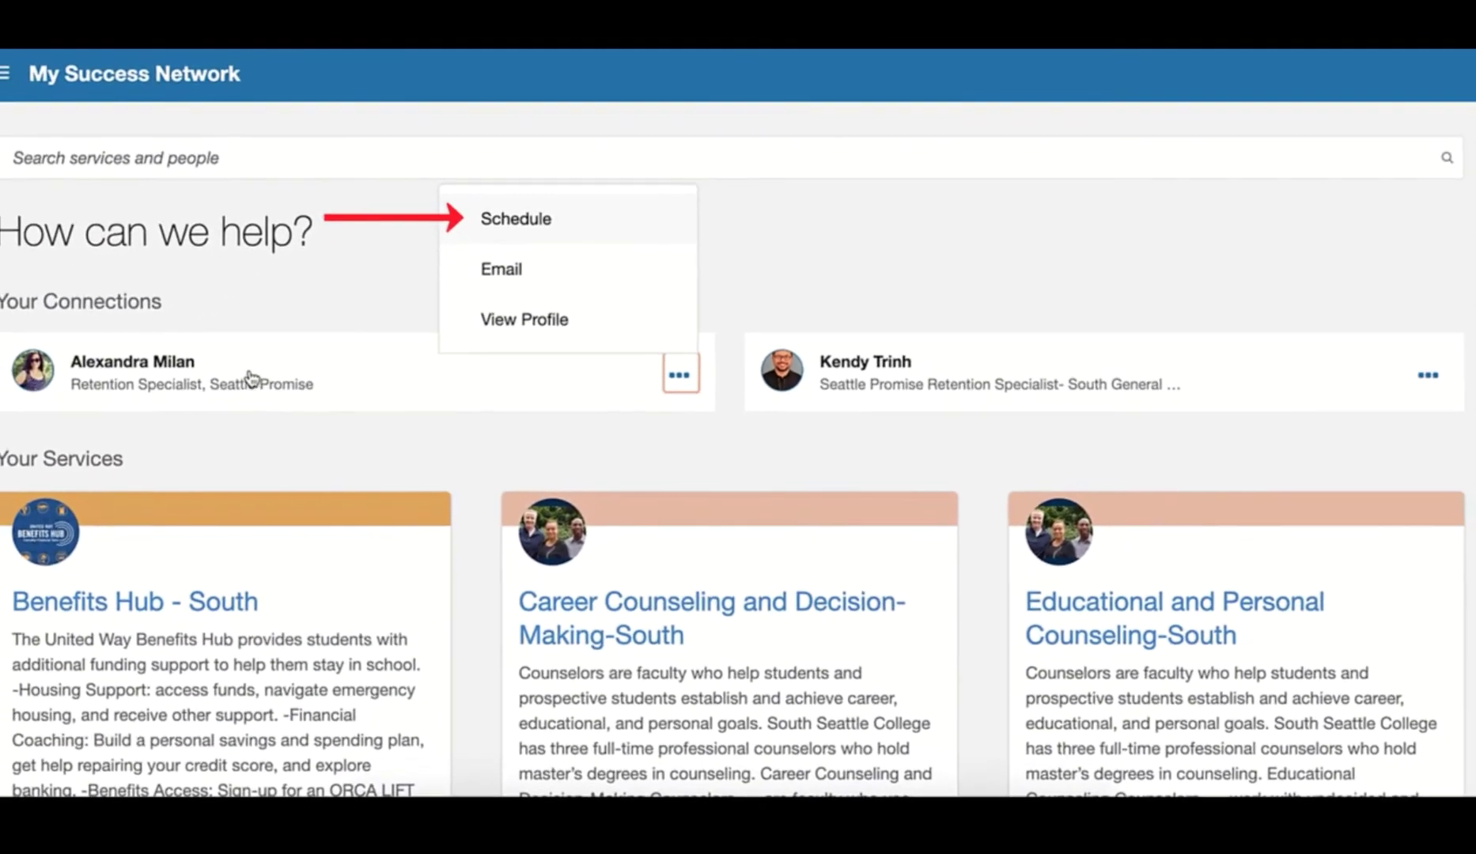
pyautogui.click(150, 511)
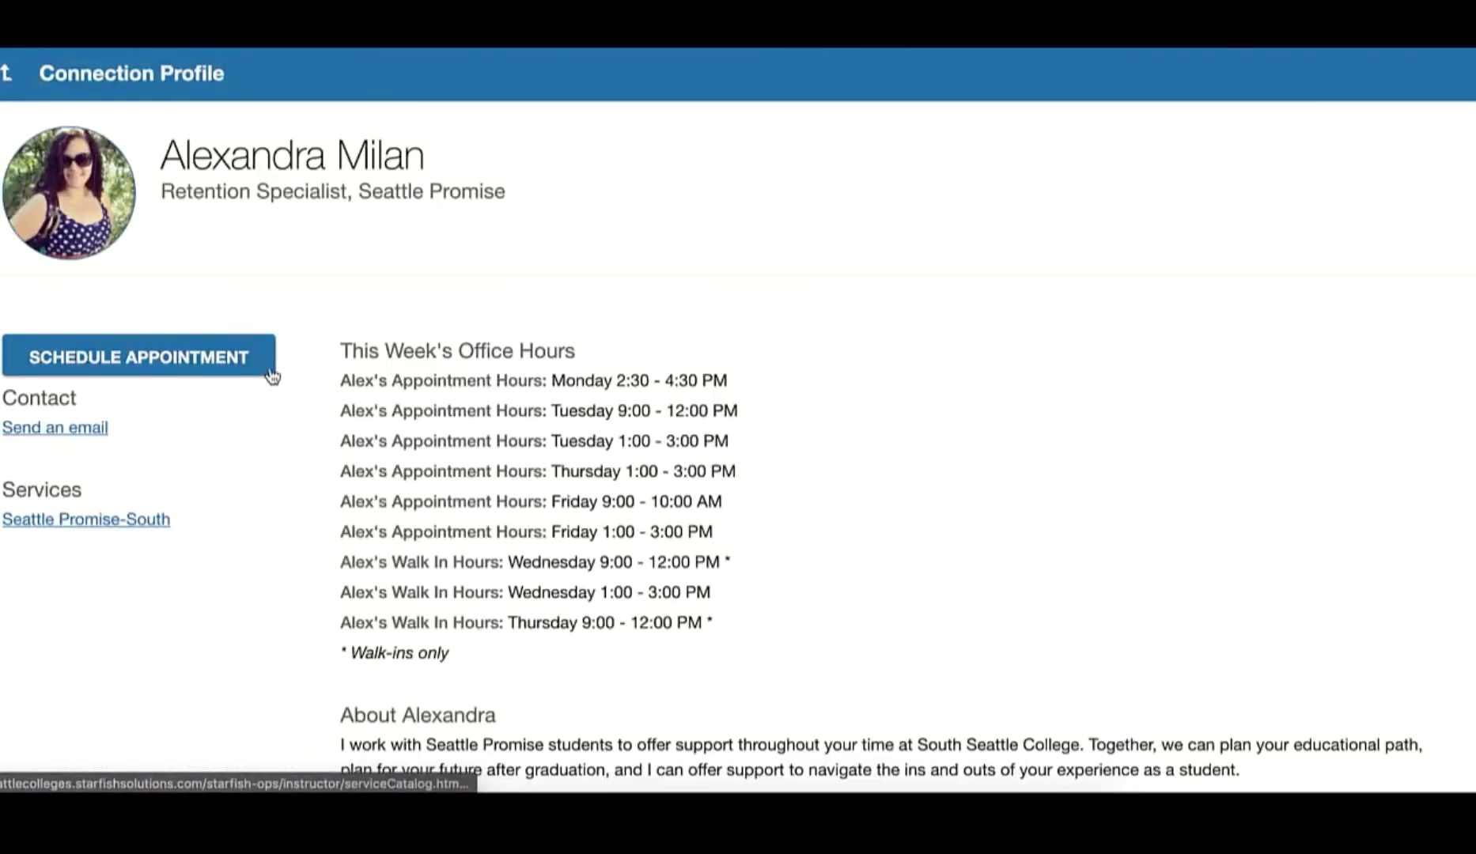
pyautogui.scroll(-1, 576, 432)
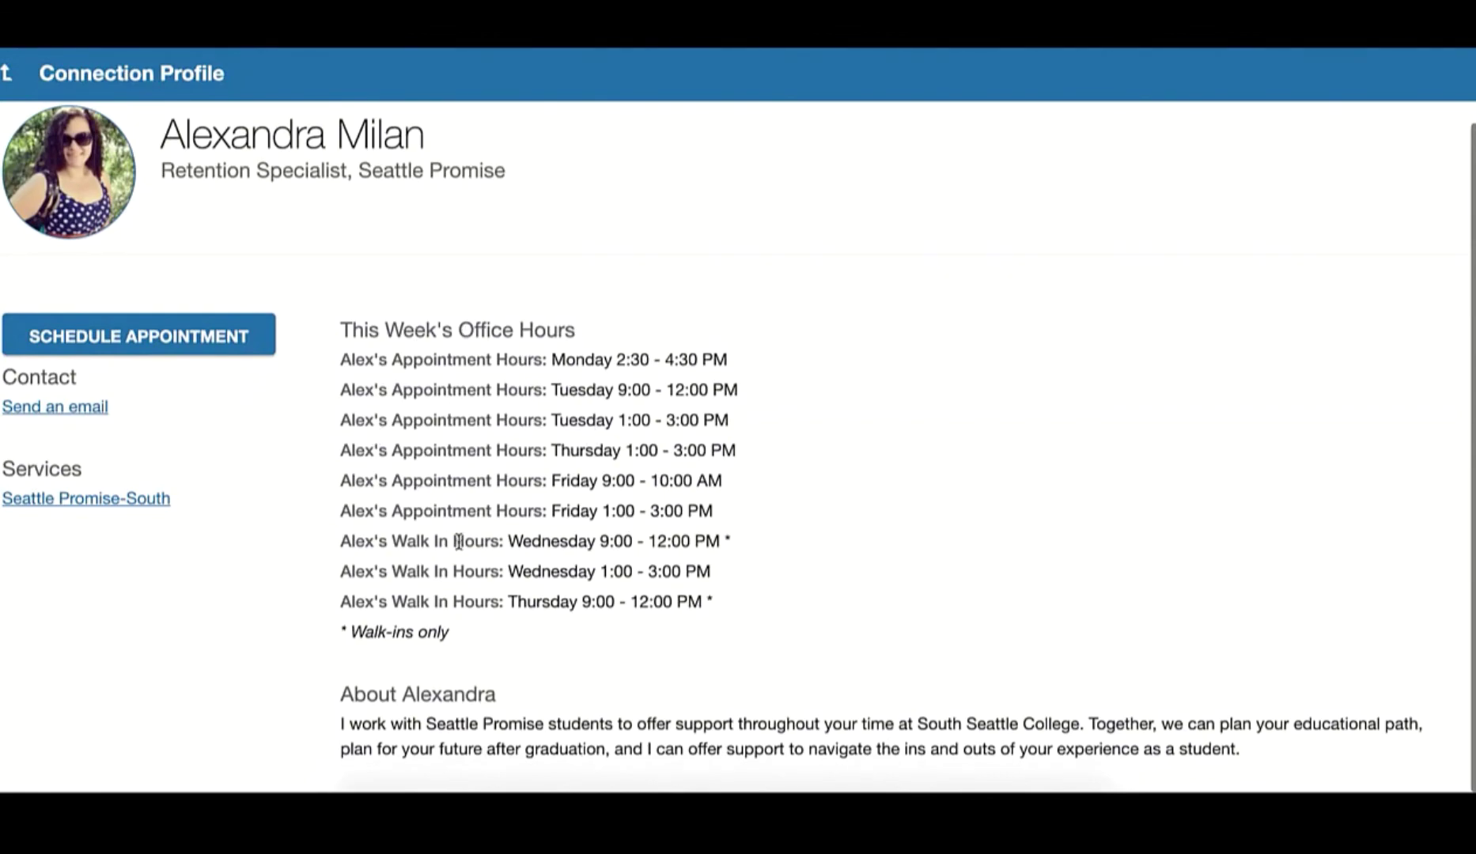
# Start scheduling an appointment with this specialist and choose Seattle Promise Advising > Quarterly Check-in as the reason
pyautogui.click(136, 338)
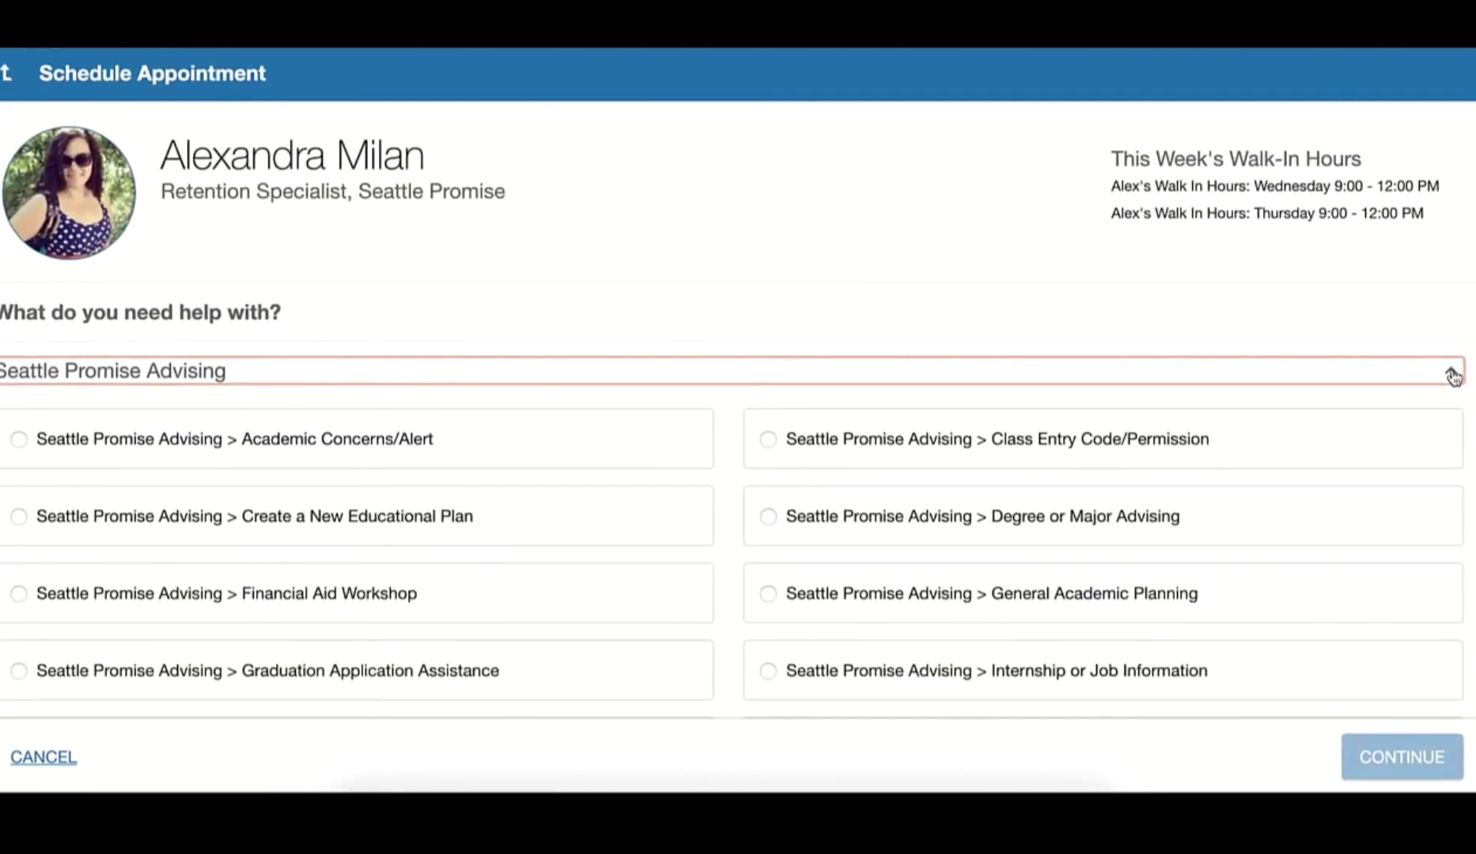
pyautogui.scroll(-3, 1452, 376)
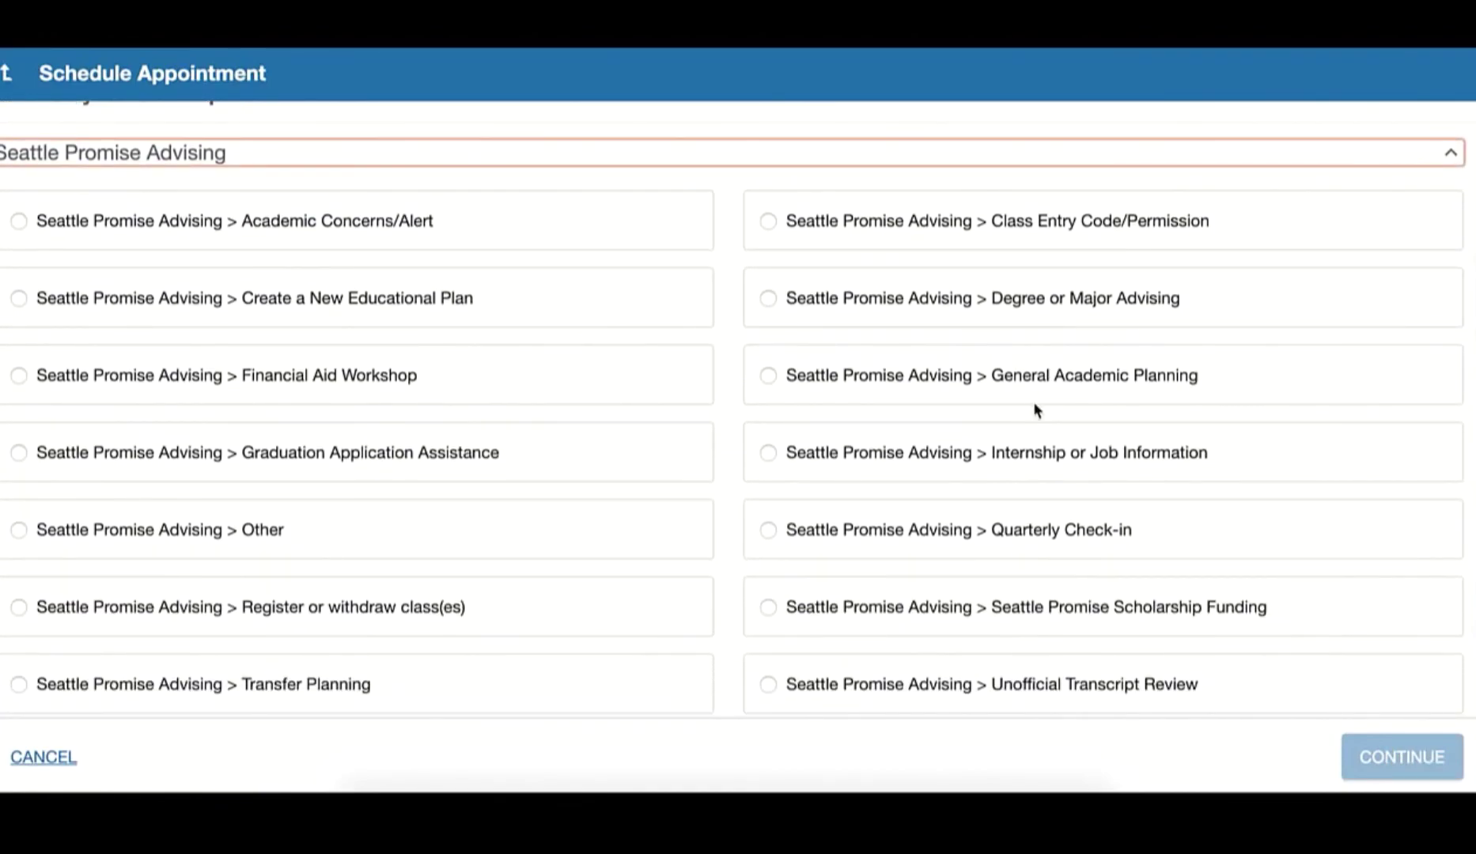
pyautogui.click(969, 535)
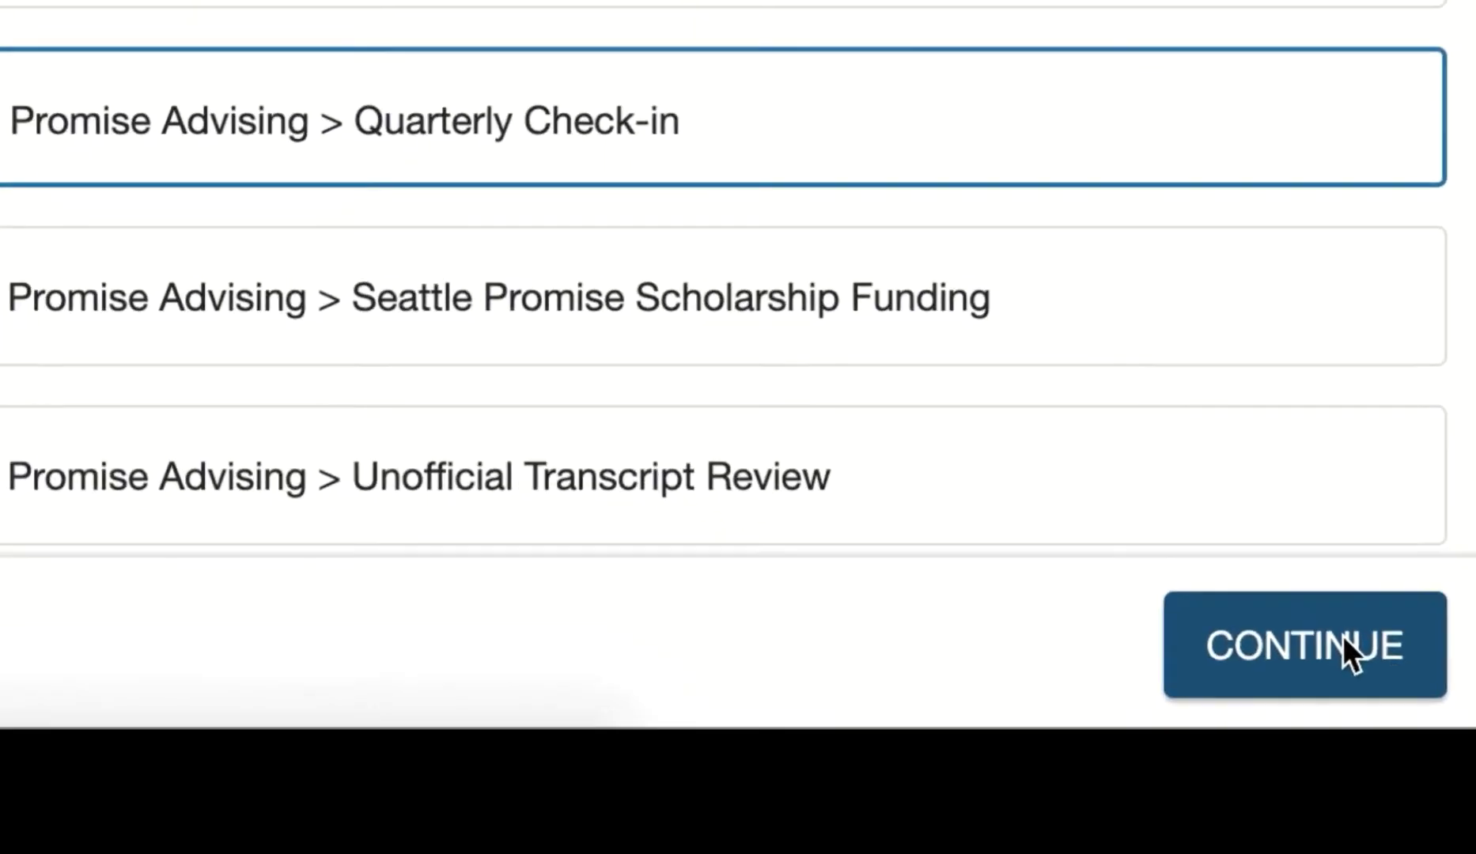
pyautogui.click(1332, 622)
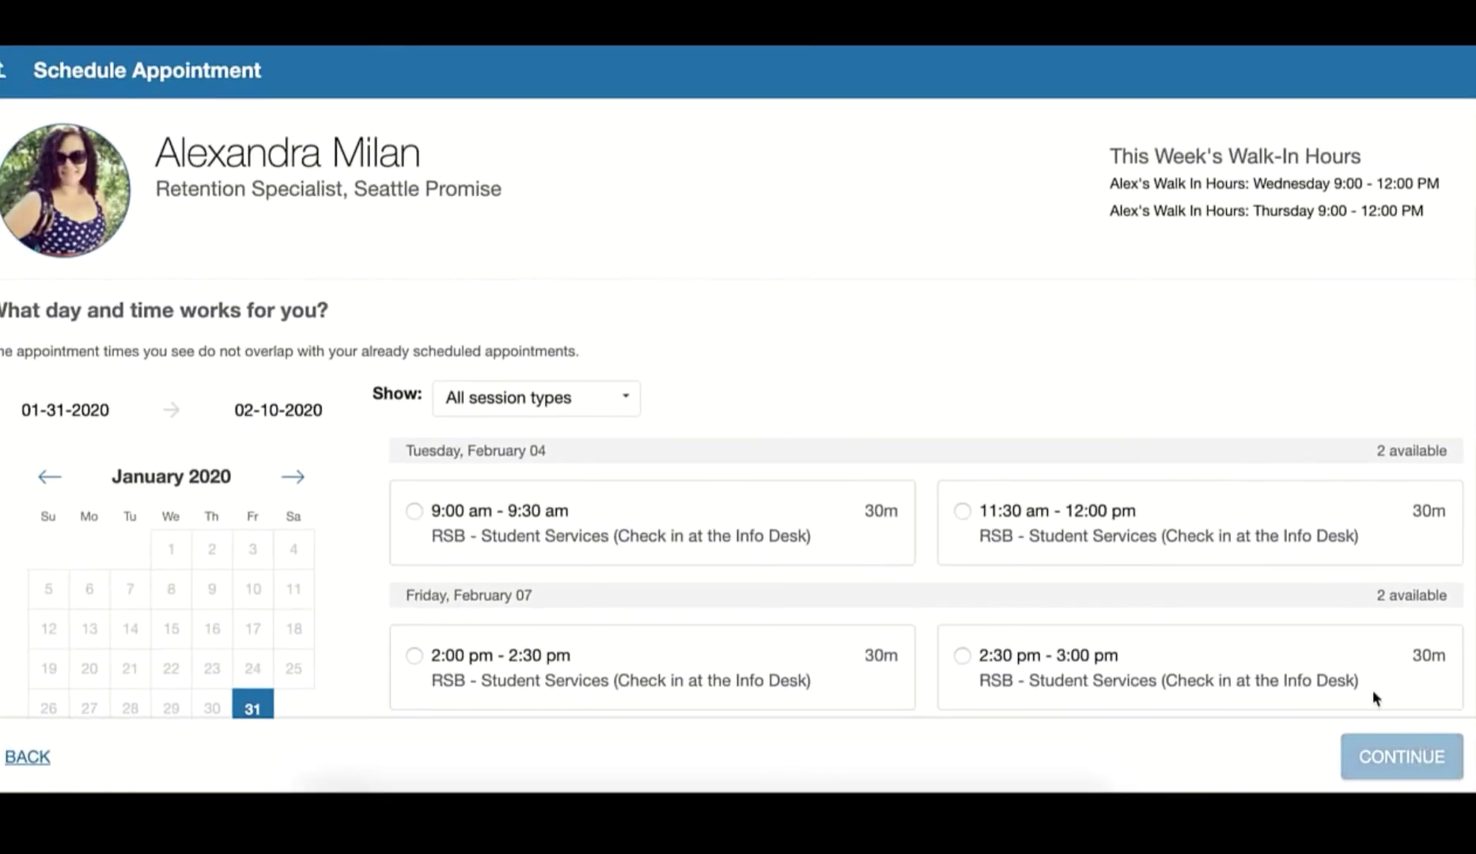
# Look through the available times and choose the Friday, February 07, 2:00 pm - 2:30 pm slot for the appointment
pyautogui.scroll(-3, 1048, 551)
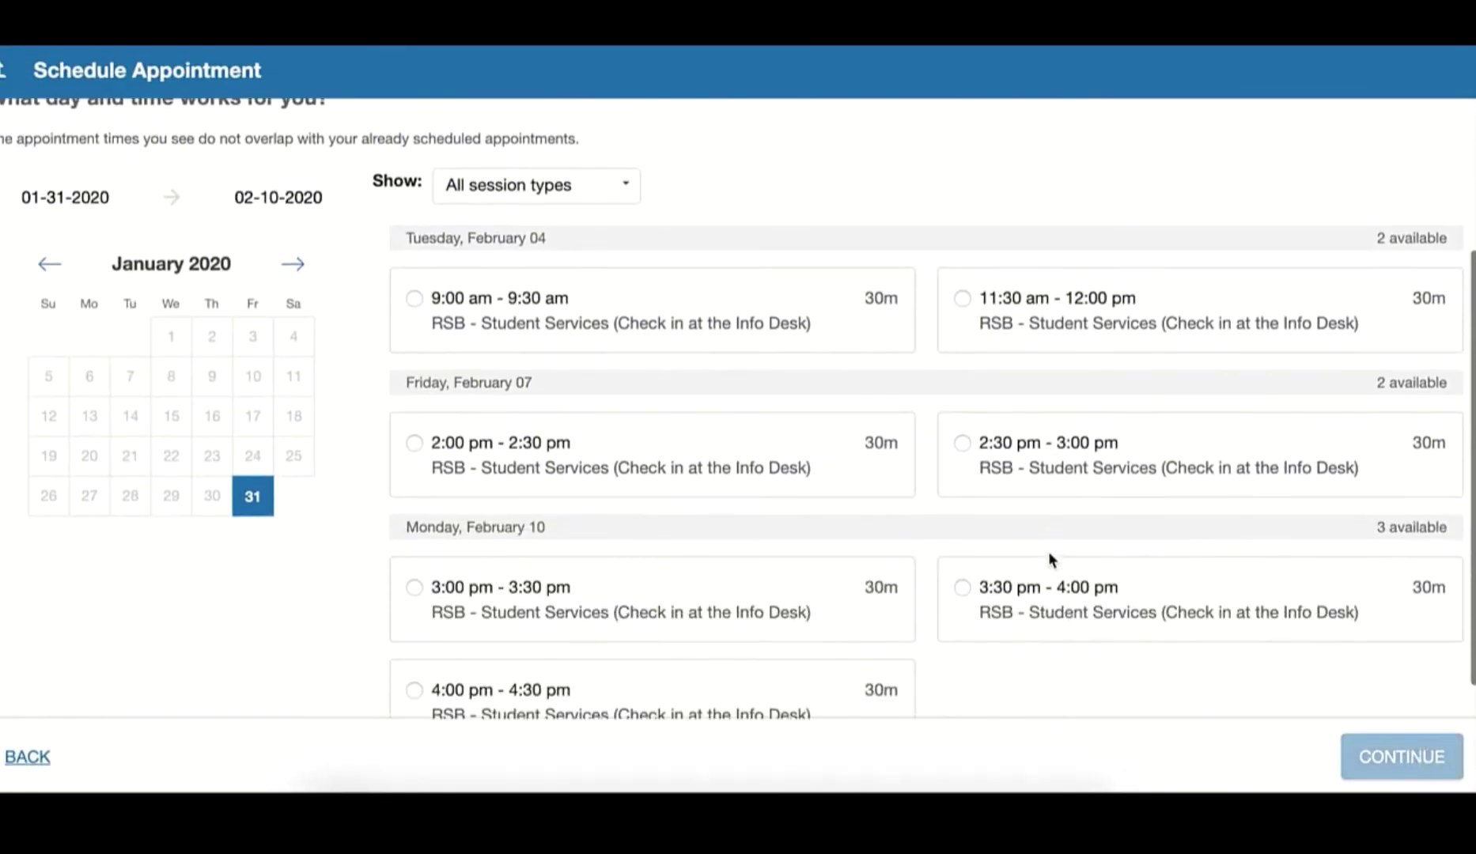
pyautogui.scroll(2, 1048, 551)
pyautogui.scroll(-2, 1048, 554)
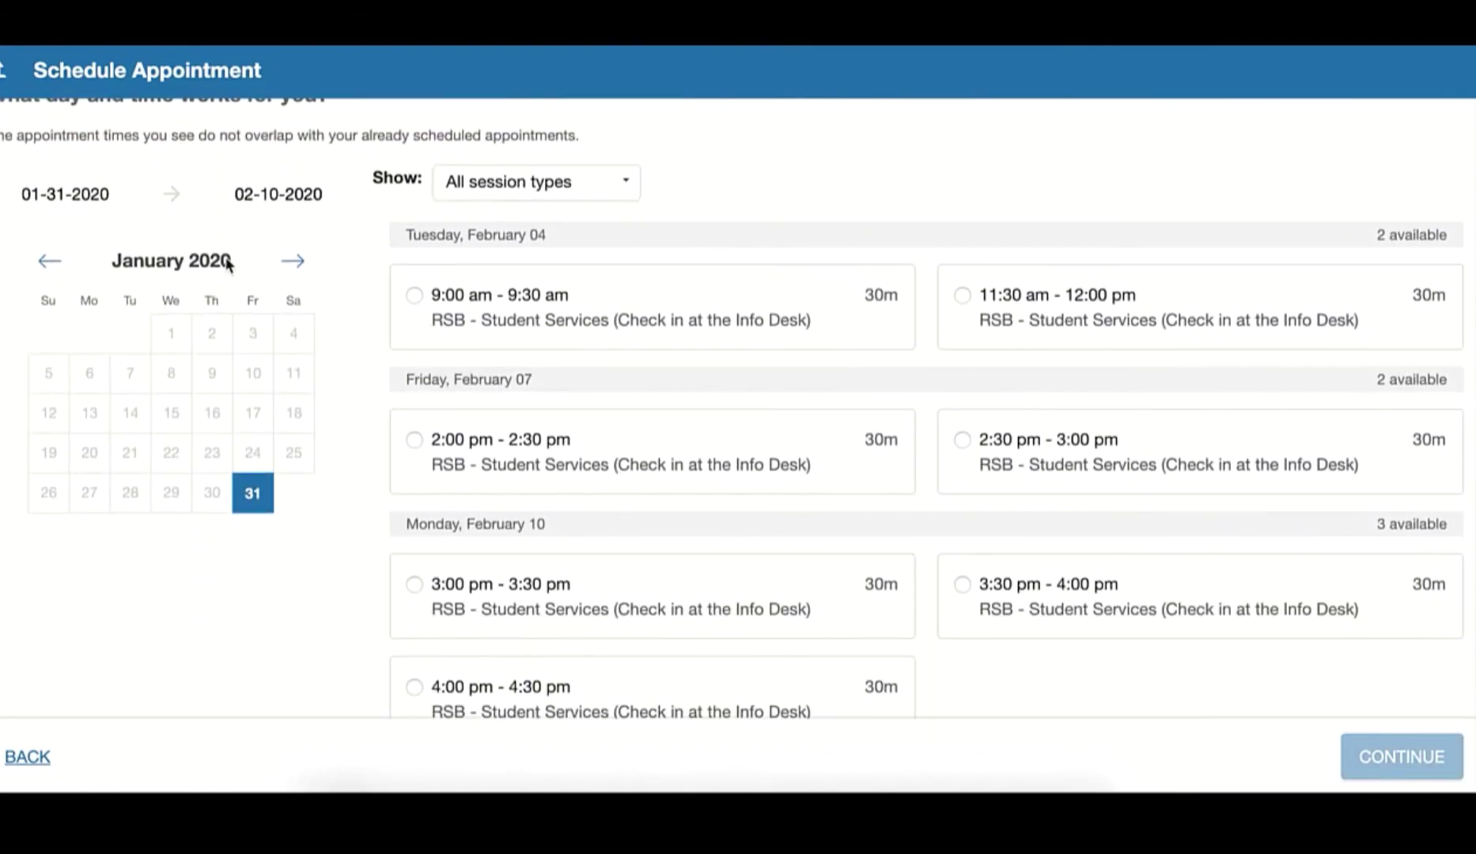
pyautogui.scroll(-1, 693, 430)
pyautogui.scroll(-1, 693, 429)
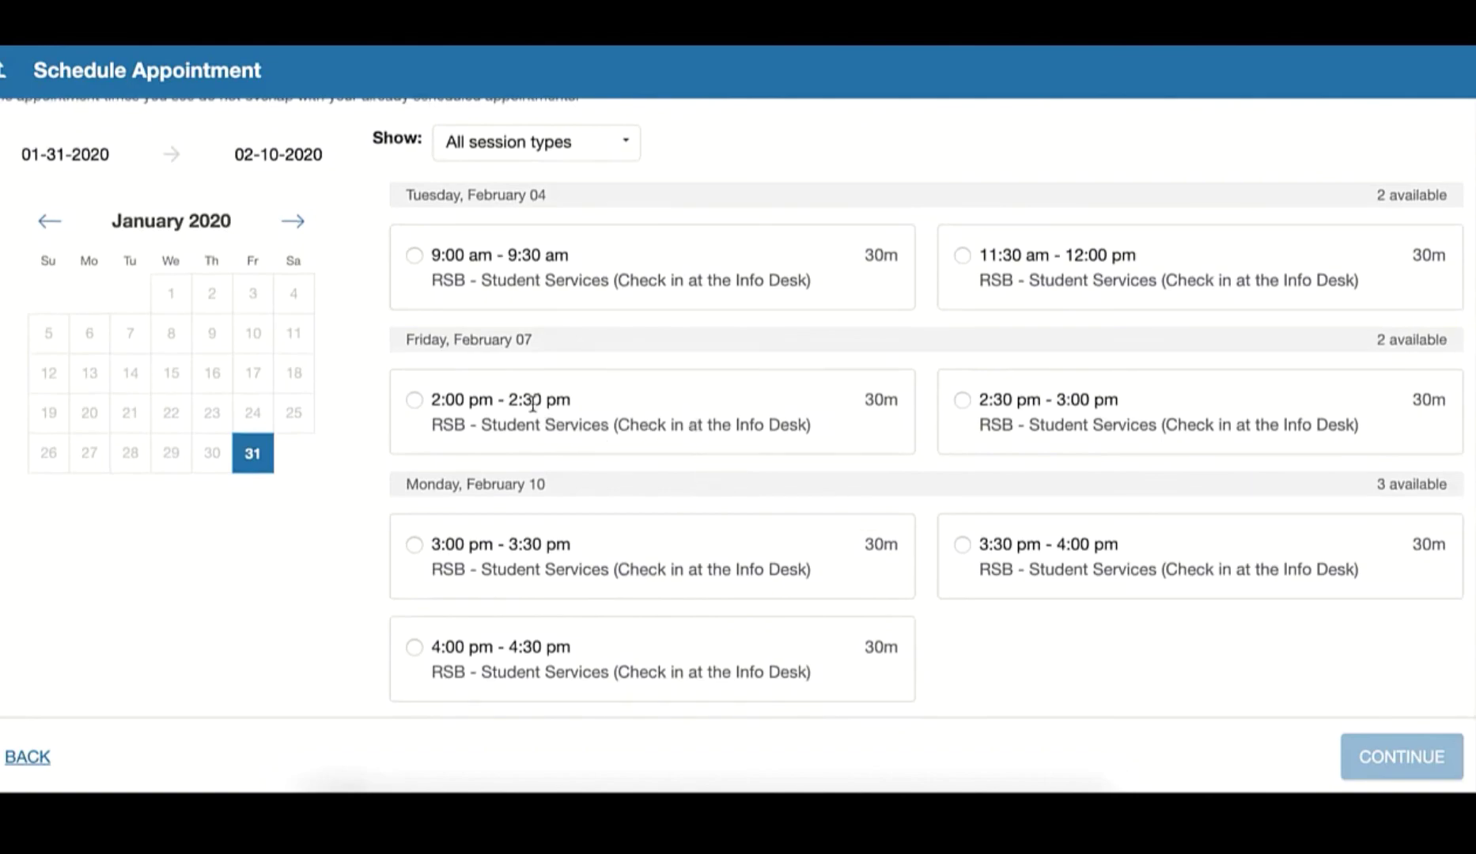
pyautogui.click(414, 402)
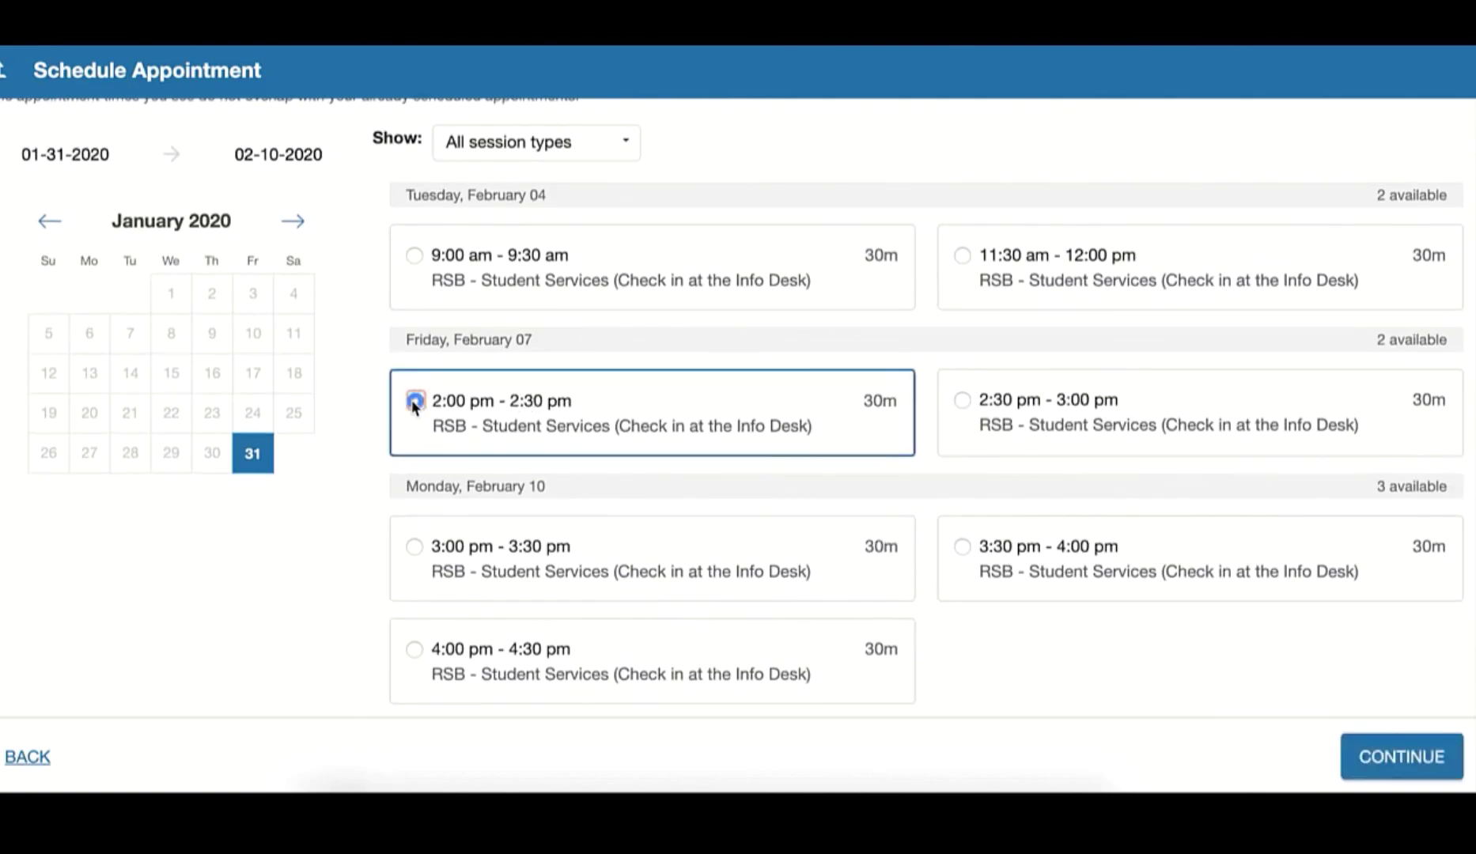
pyautogui.click(1426, 765)
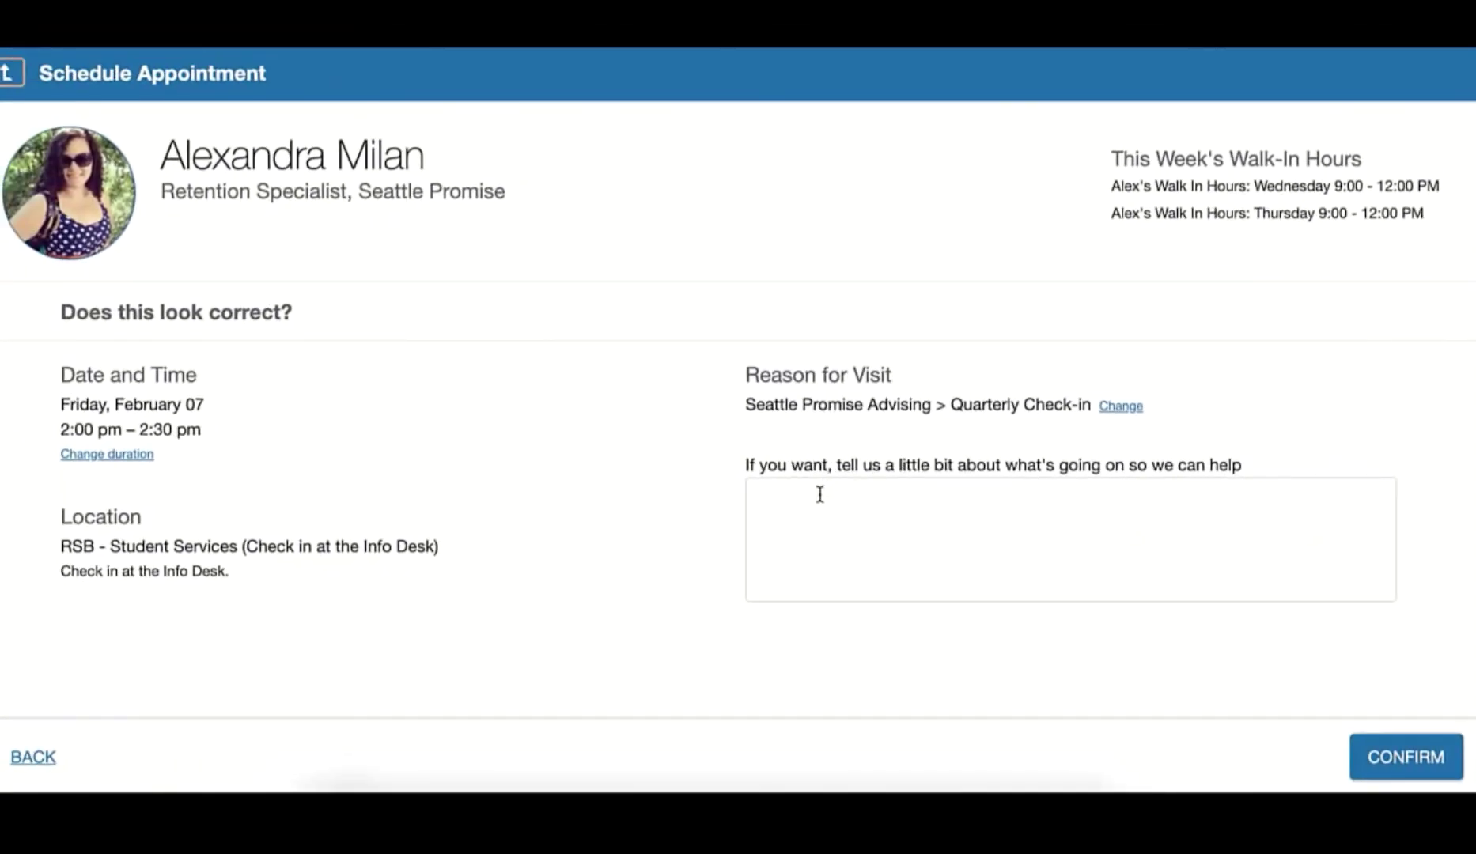
# Confirm the Quarterly Check-in appointment and view all upcoming appointments
pyautogui.click(816, 495)
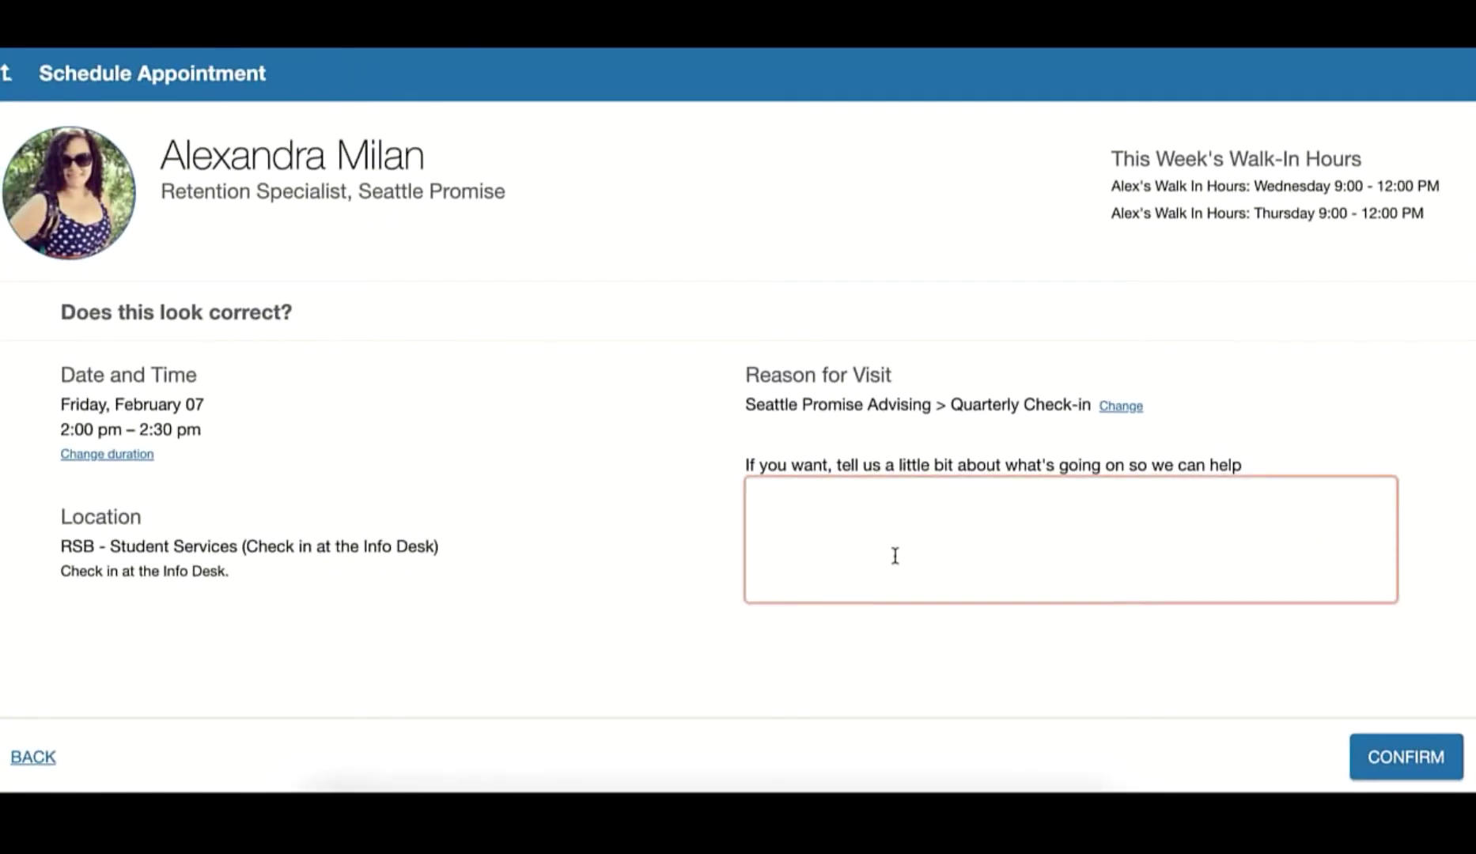
pyautogui.click(1404, 763)
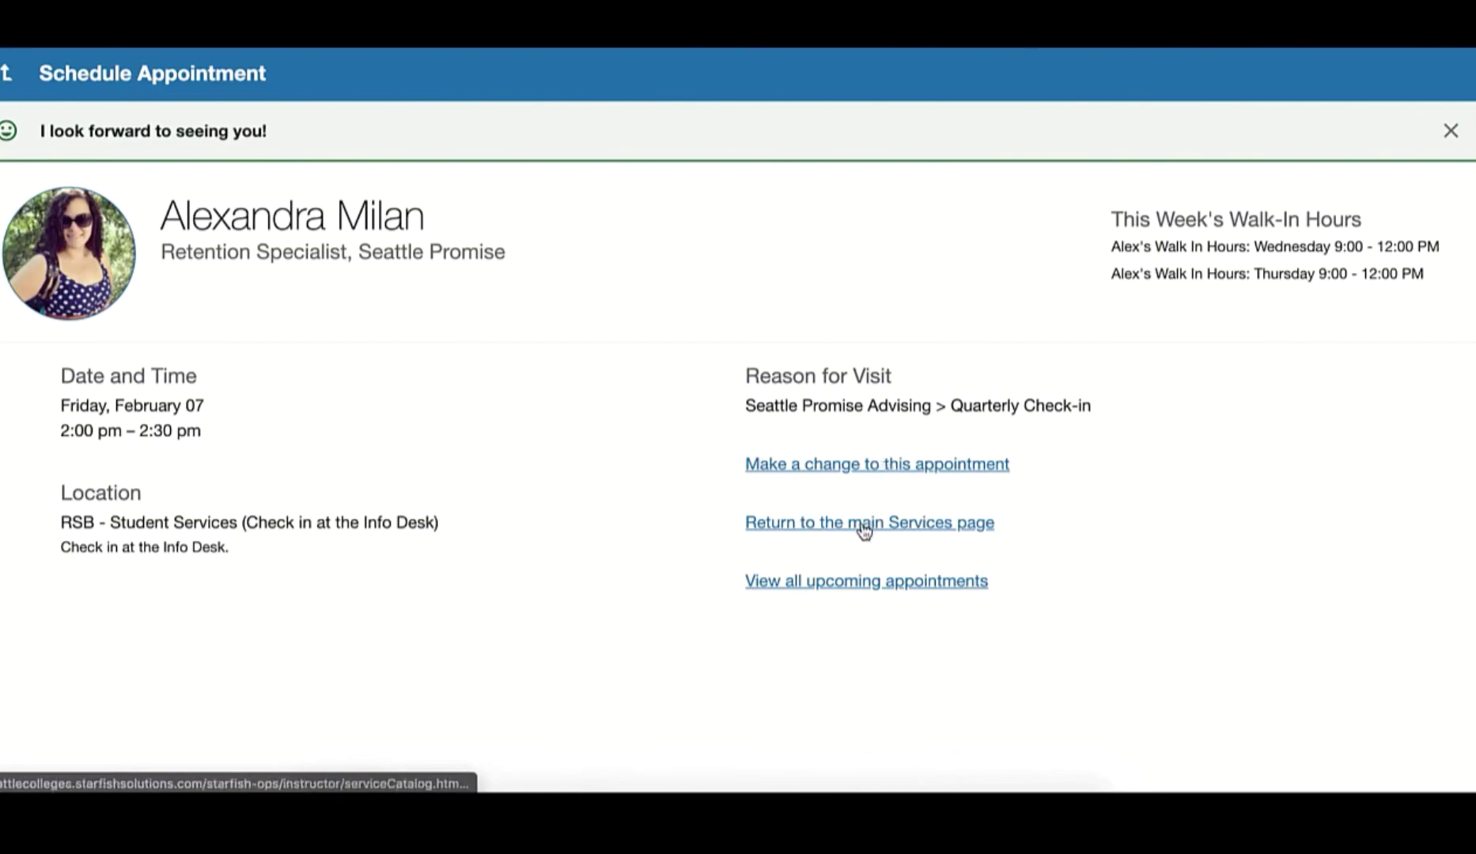
pyautogui.click(840, 583)
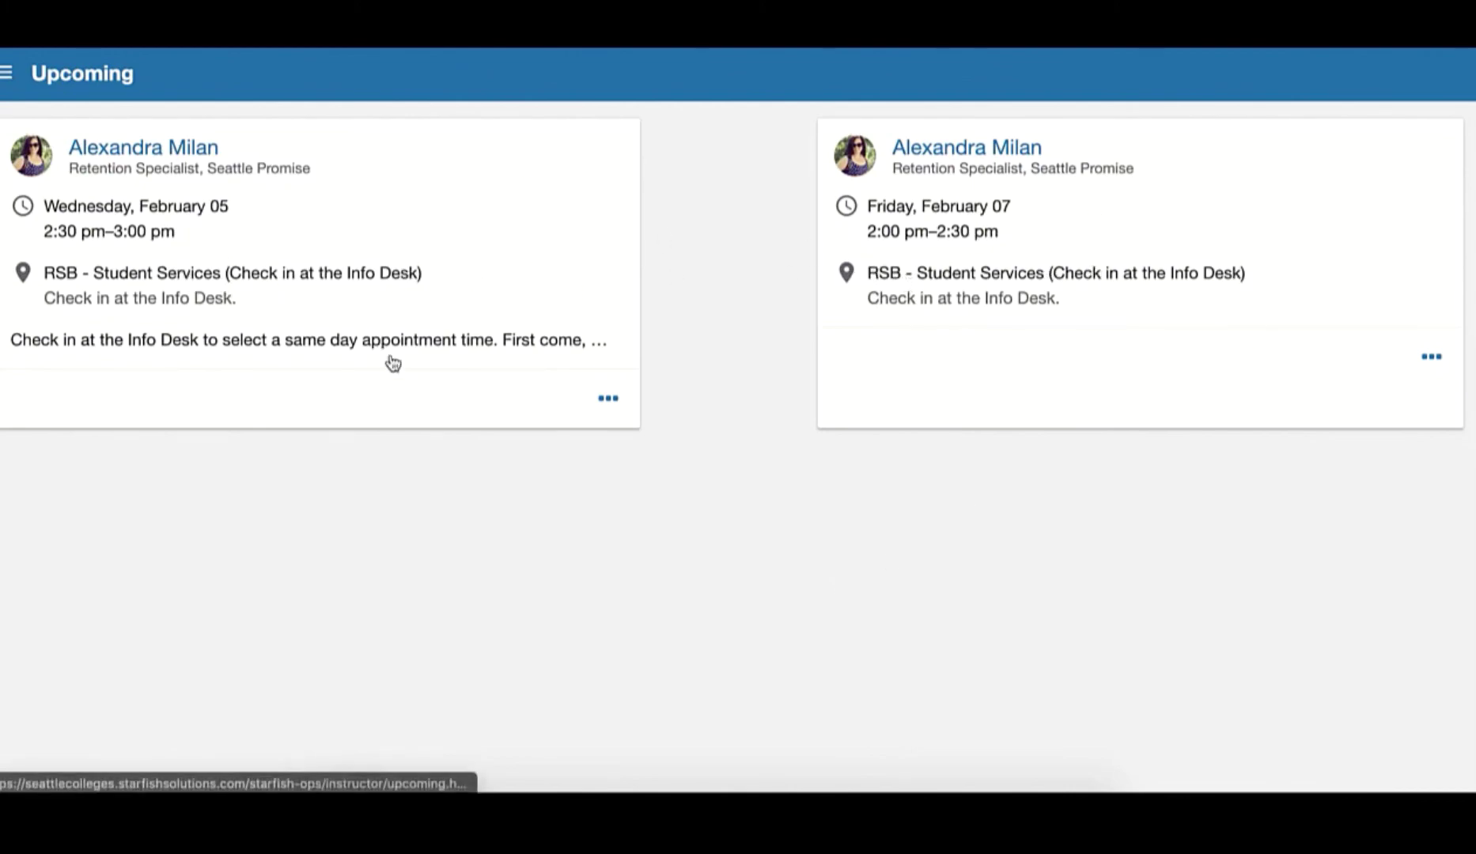
pyautogui.click(990, 237)
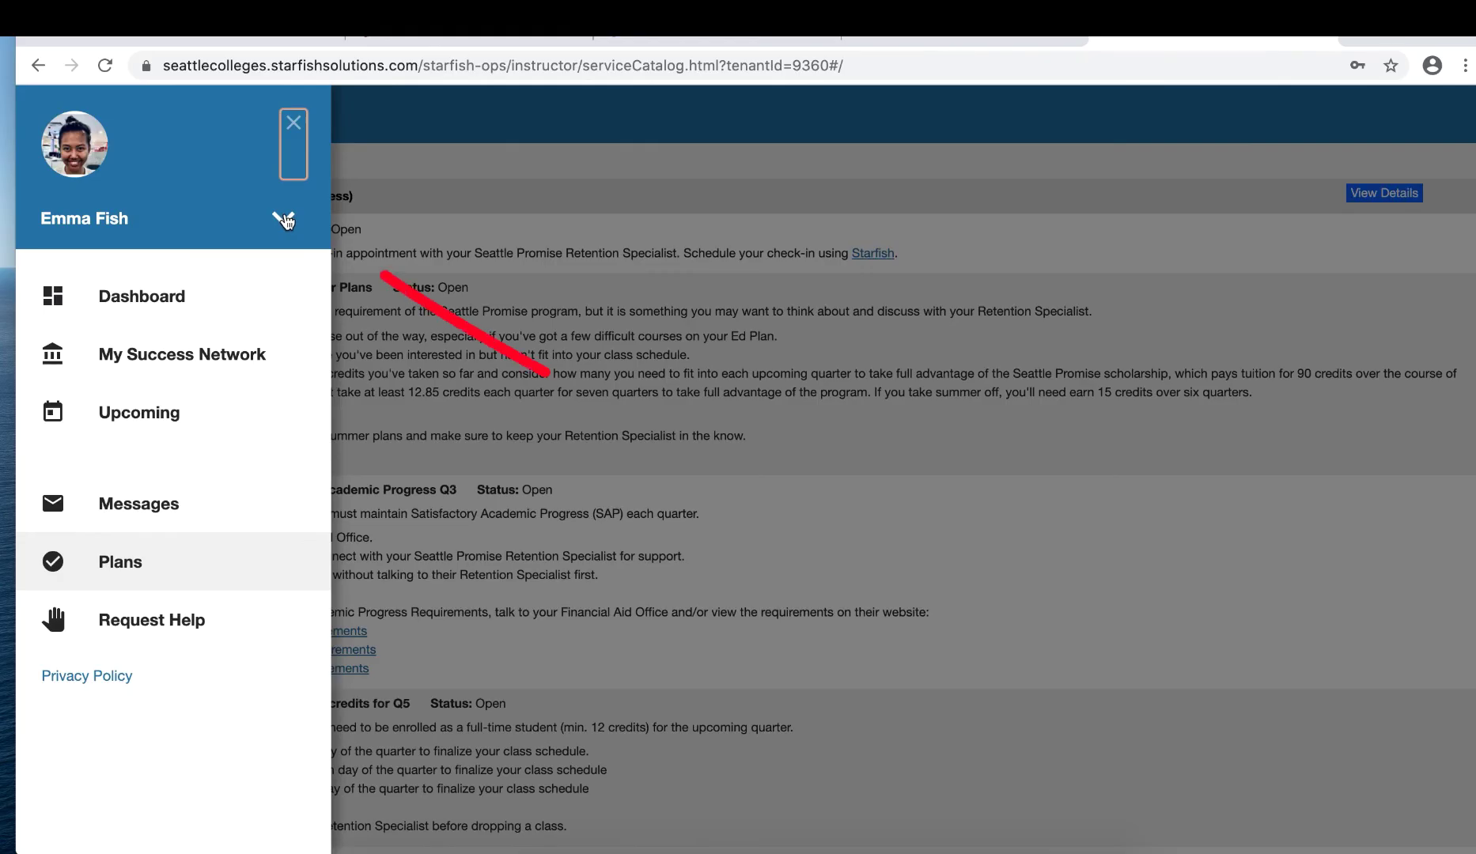
# Expand the account options under the student's name and log out of Starfish
pyautogui.click(284, 222)
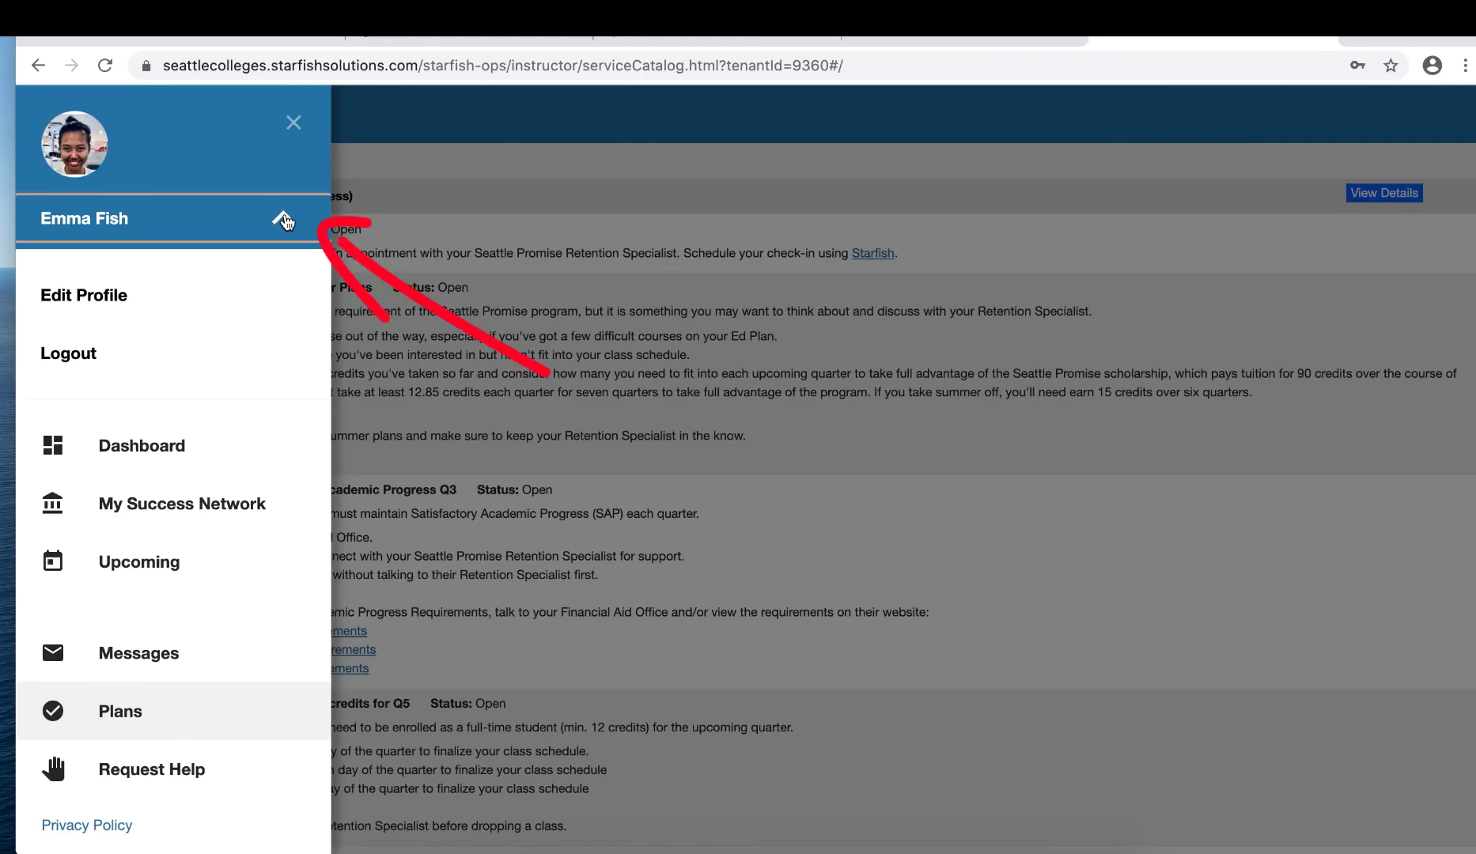
pyautogui.click(285, 221)
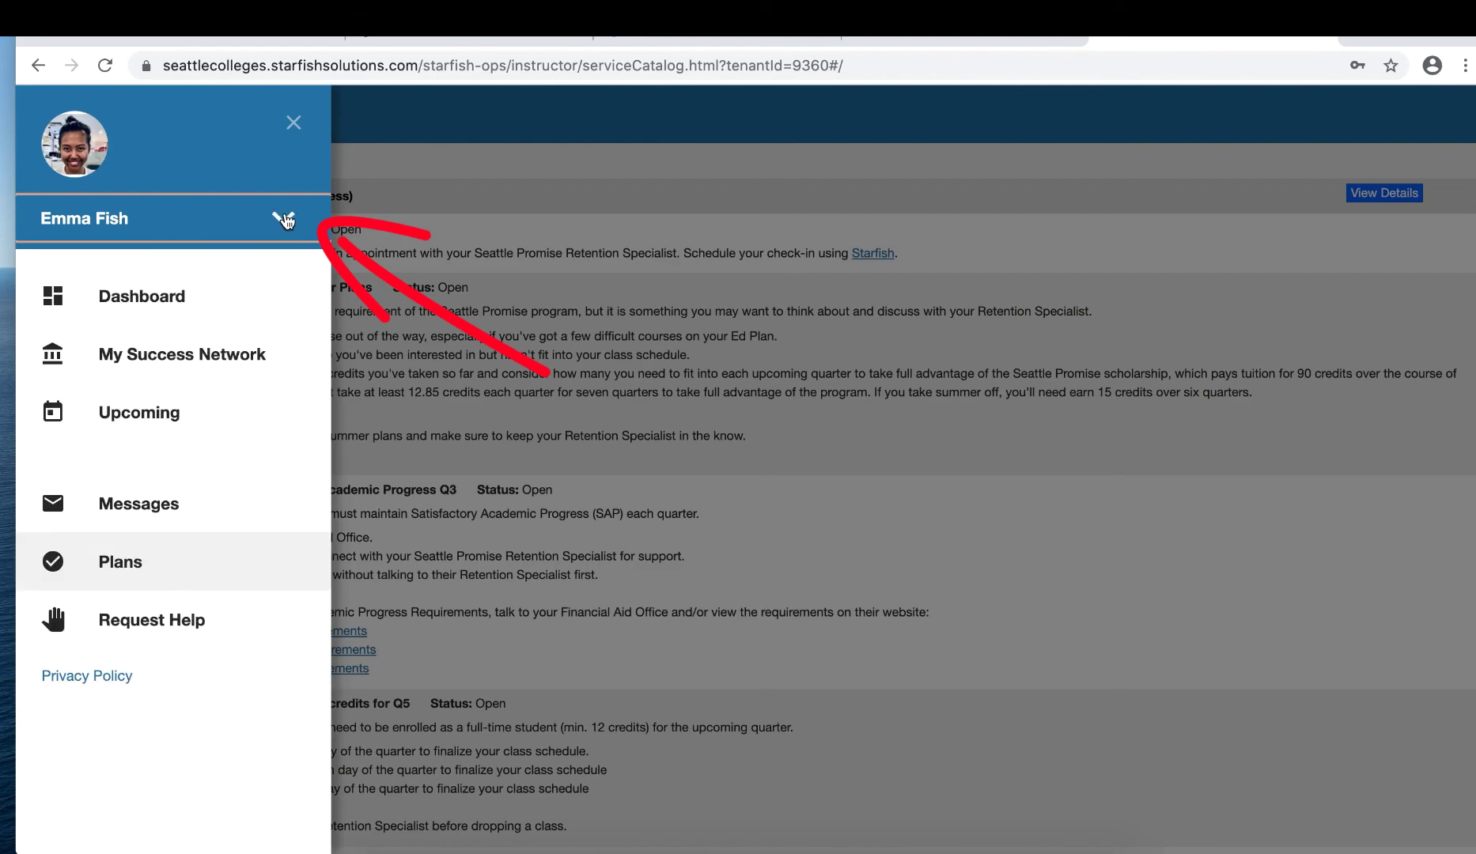
pyautogui.click(285, 222)
pyautogui.click(207, 358)
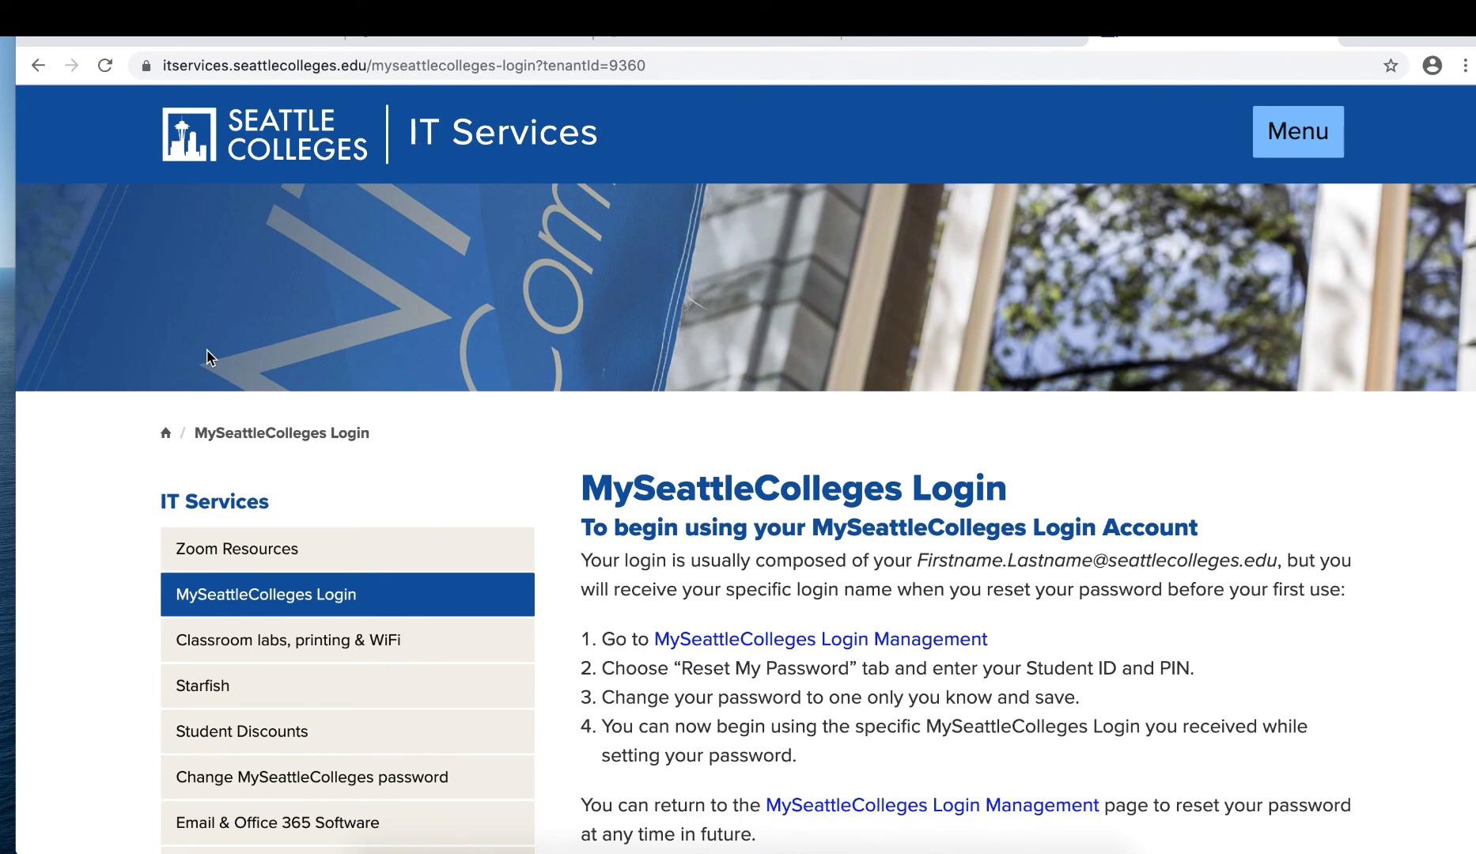
# Look over the MySeattleColleges Login instructions and open the IT Services page about Starfish to review what students can use it for
pyautogui.scroll(-5, 575, 467)
pyautogui.scroll(3, 575, 467)
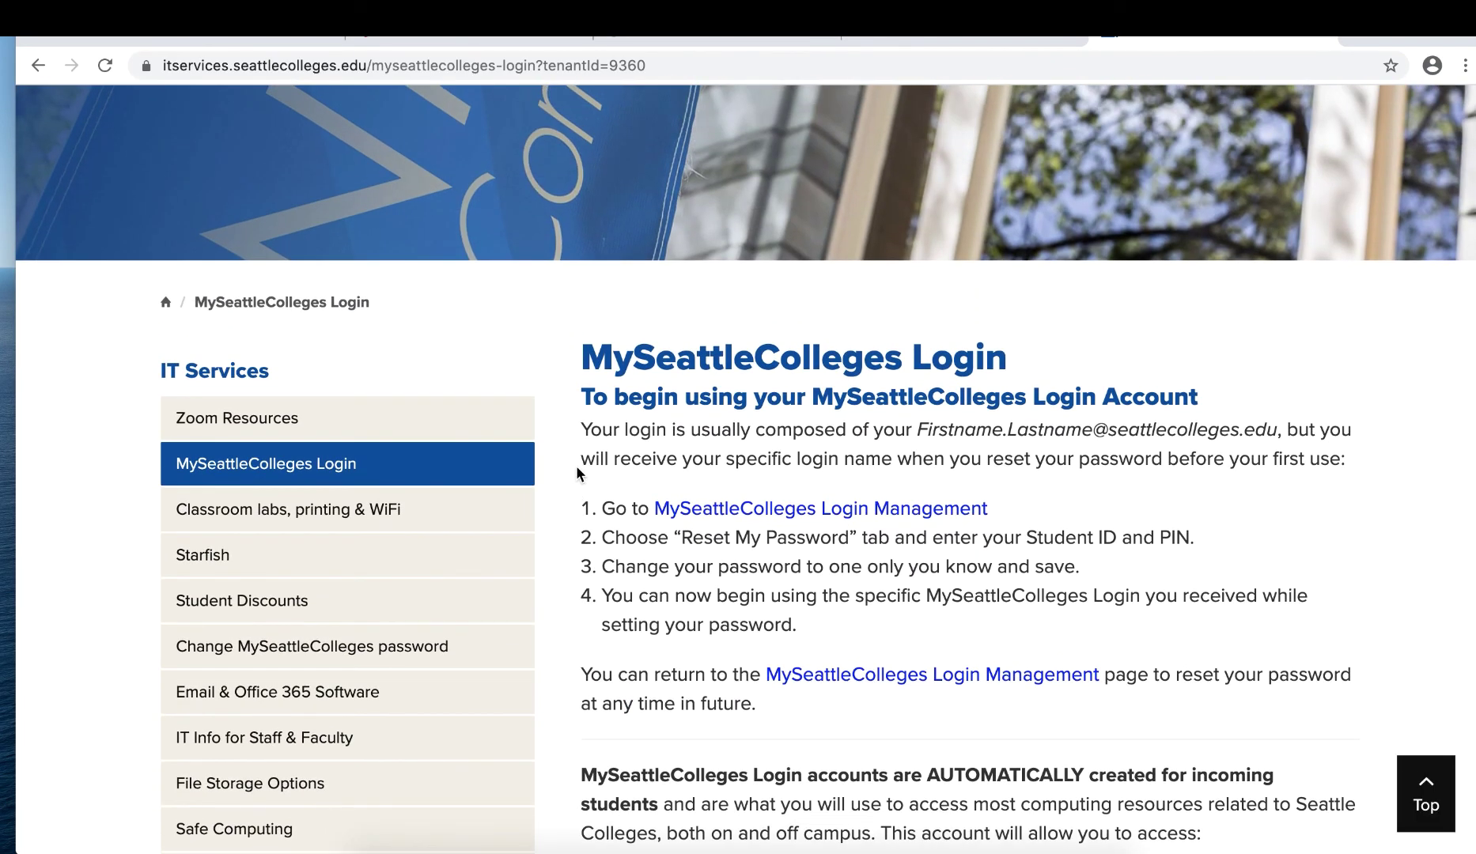
pyautogui.scroll(-3, 467, 570)
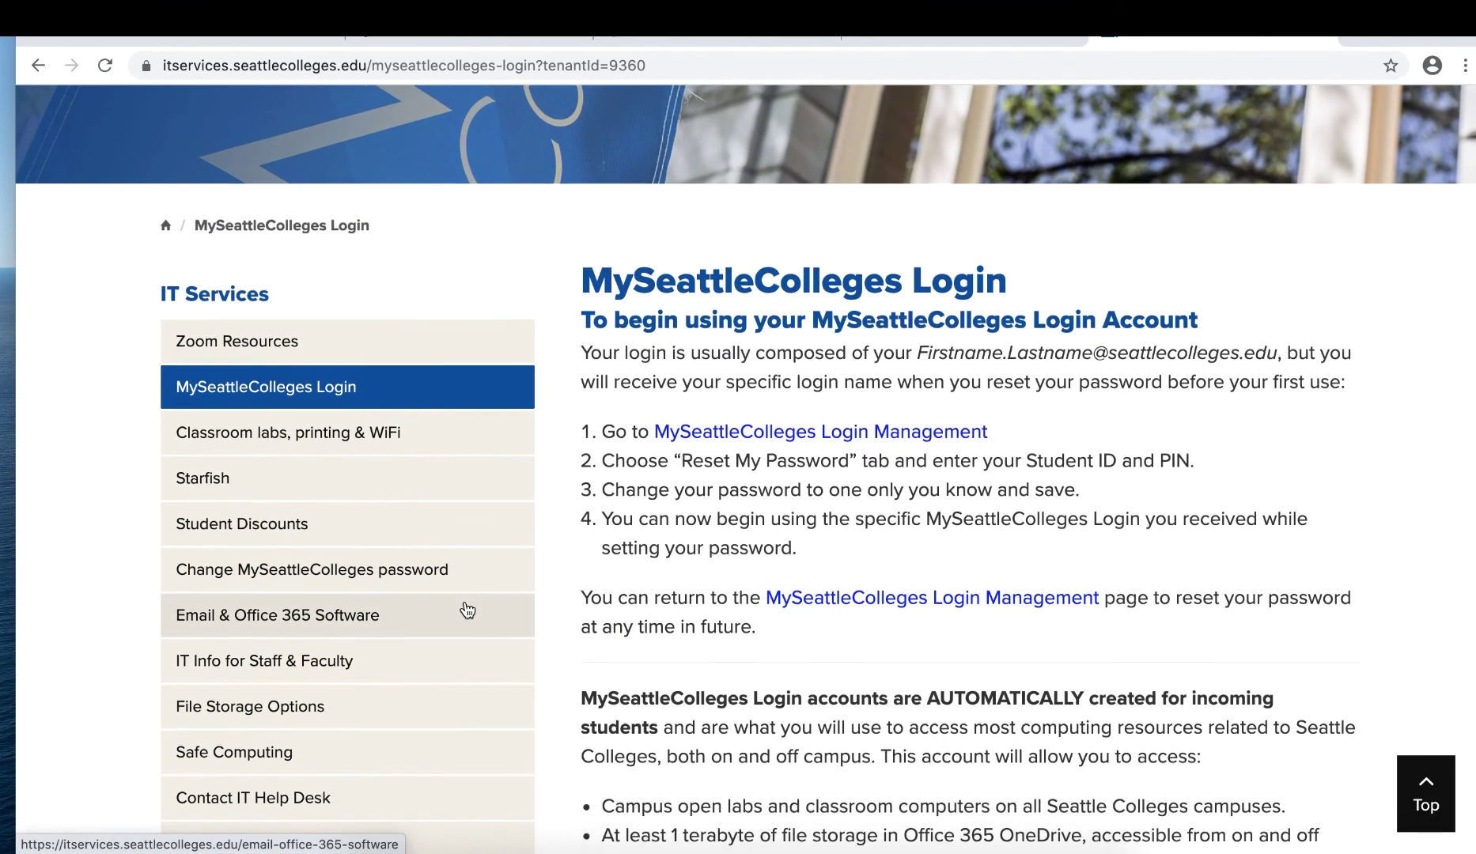
pyautogui.scroll(-2, 346, 494)
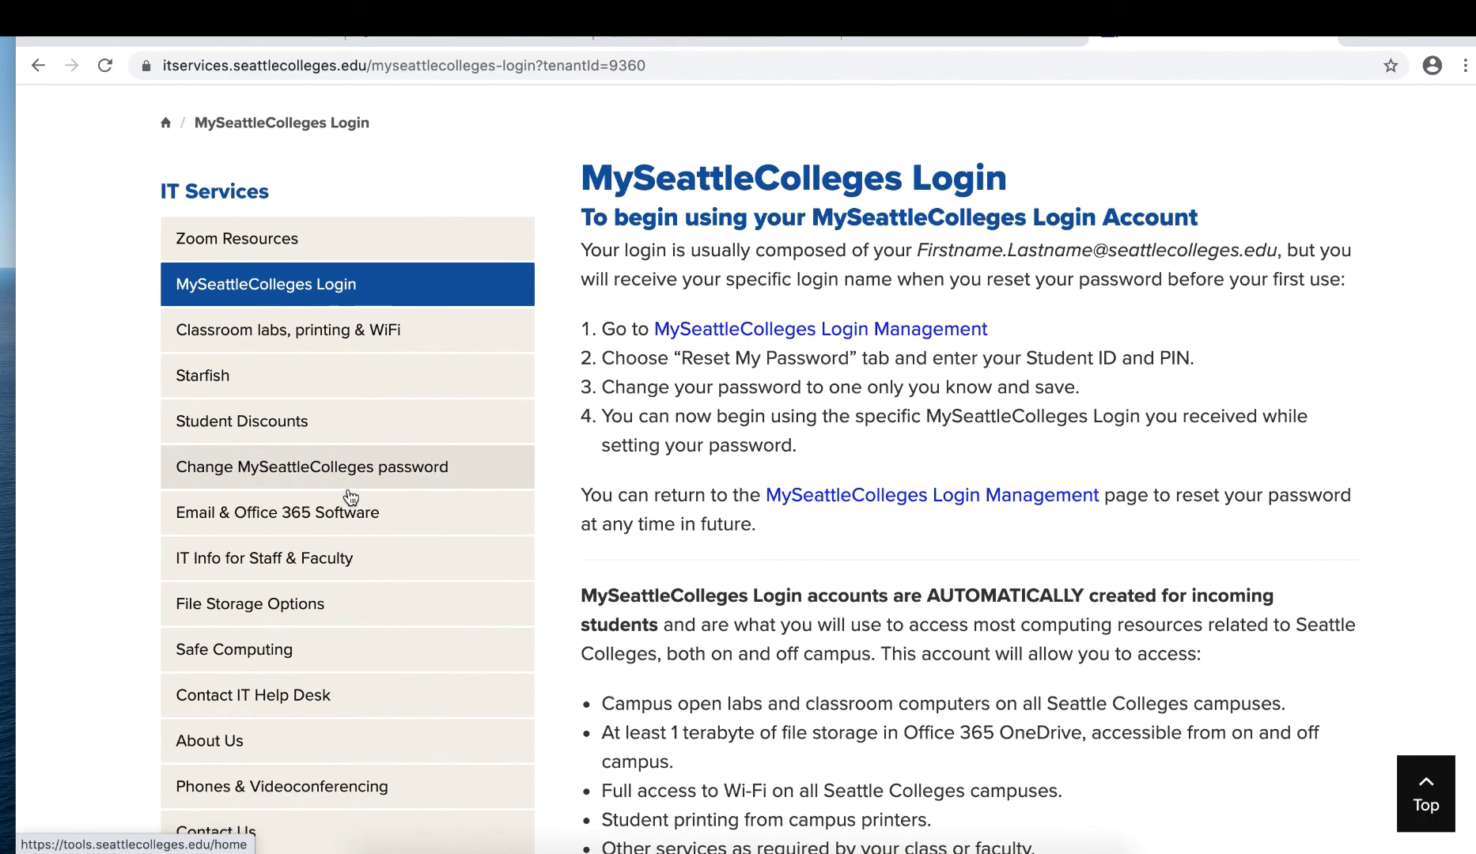
pyautogui.click(208, 369)
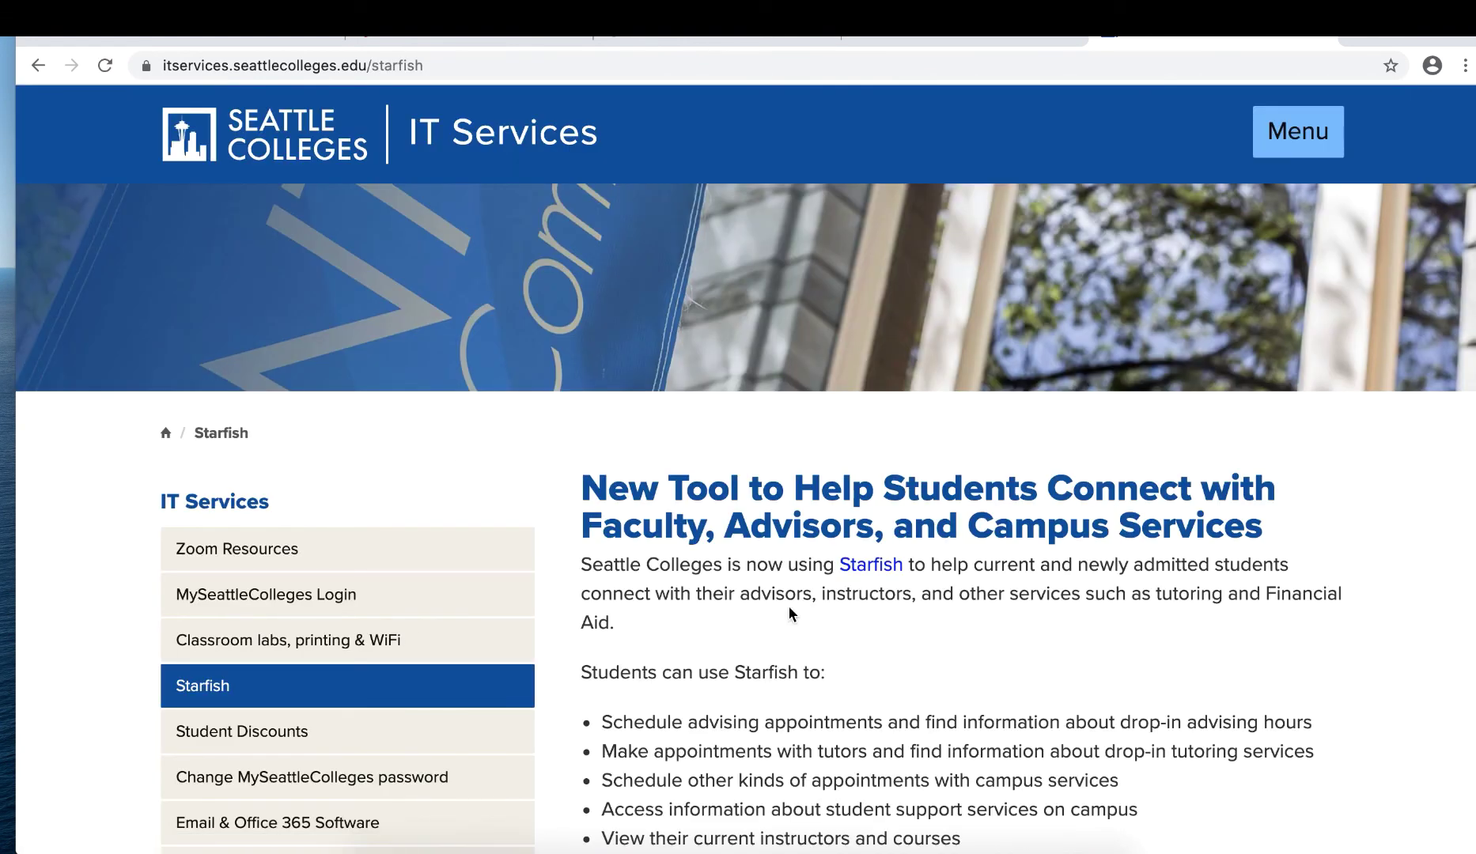
pyautogui.scroll(-15, 789, 605)
pyautogui.scroll(15, 790, 602)
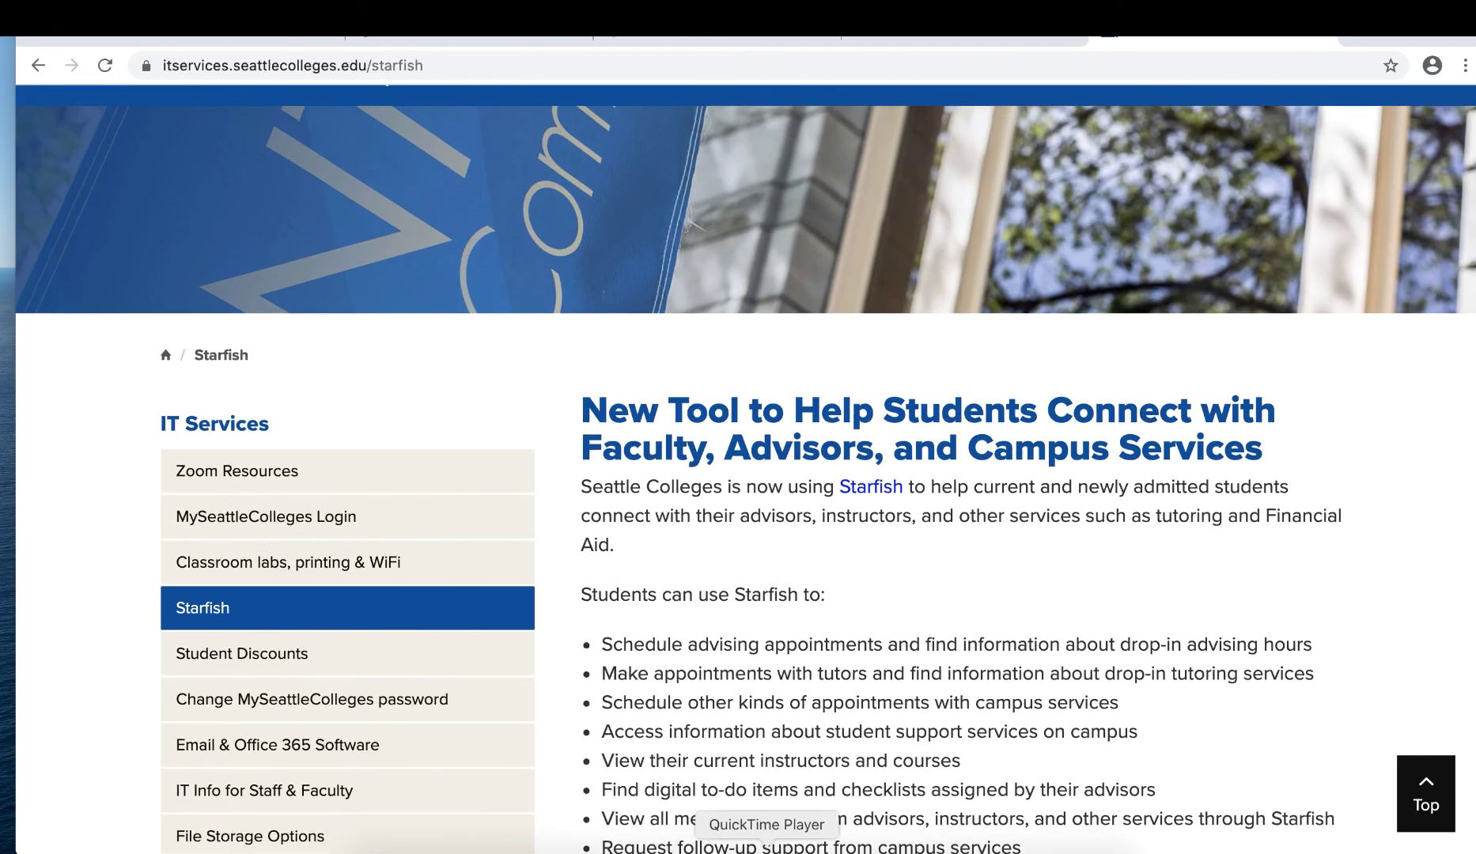